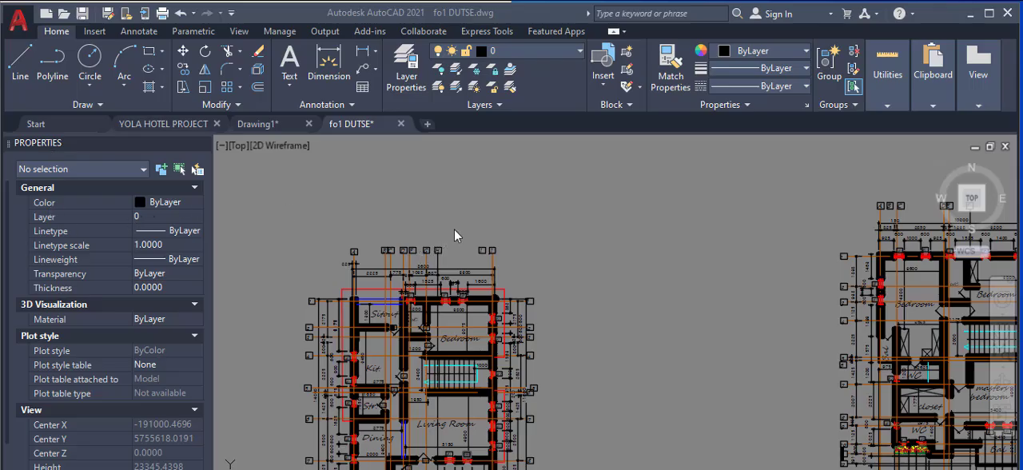
Step: Examine the ground floor plan's room layout, its axis grid labels and the dimension chains along its upper edge
scroll(464, 232, down, 4)
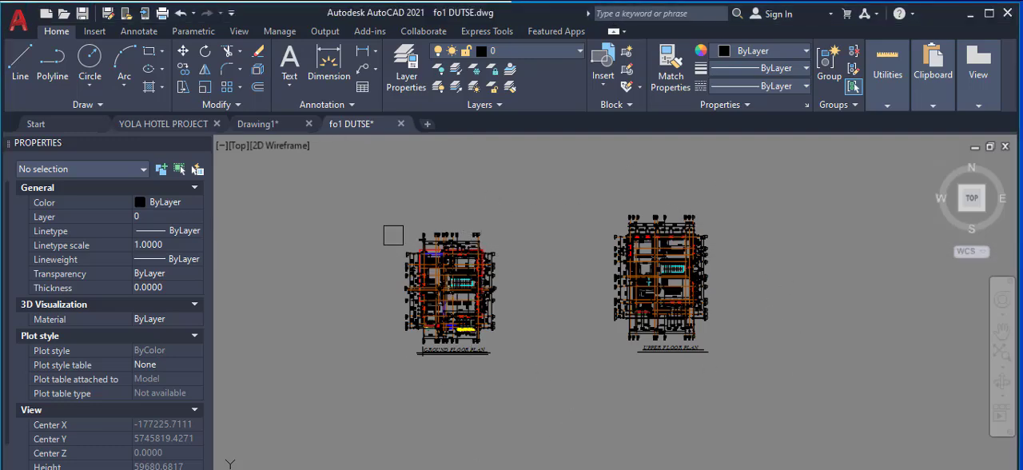
scroll(432, 228, up, 6)
scroll(401, 341, up, 4)
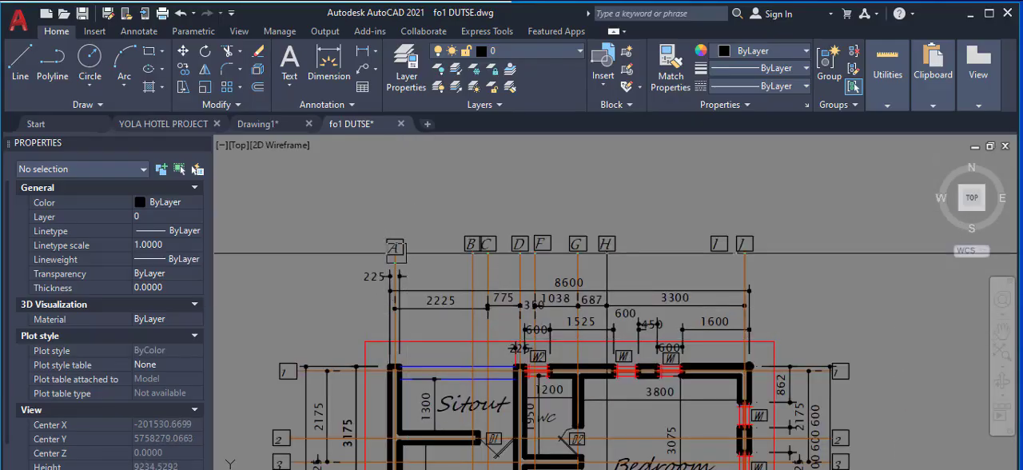
scroll(400, 264, down, 4)
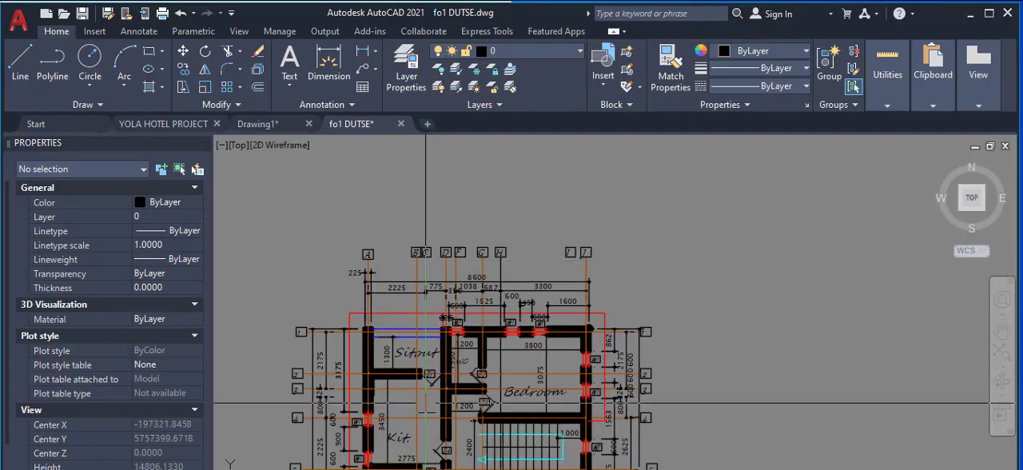
scroll(360, 329, up, 4)
scroll(360, 329, down, 4)
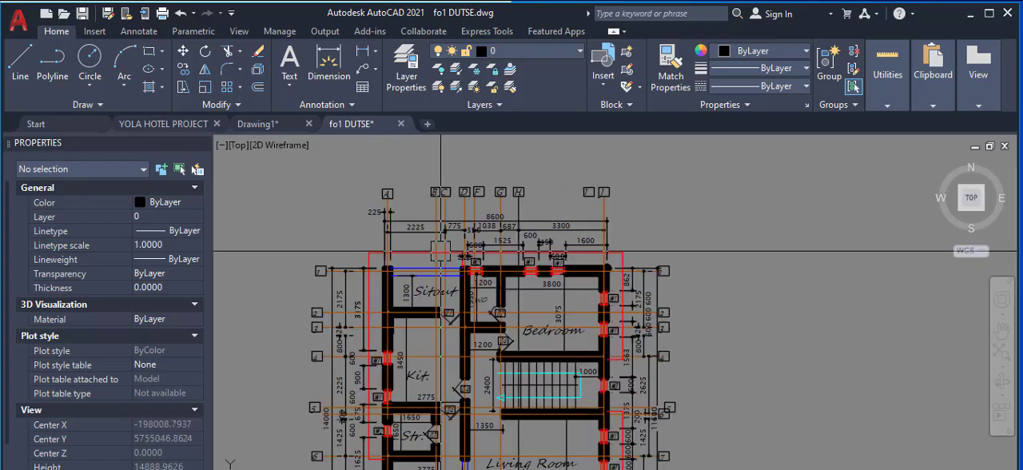
scroll(456, 260, down, 3)
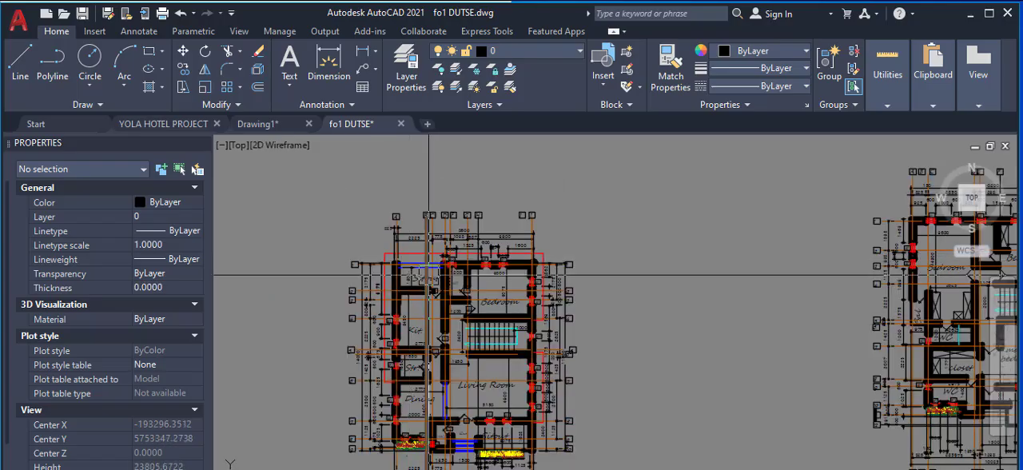
scroll(402, 386, up, 3)
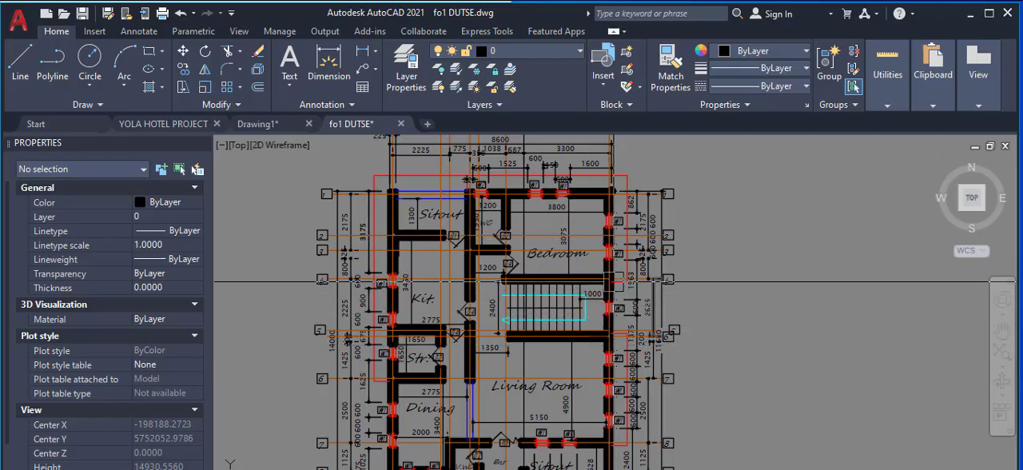
scroll(626, 166, up, 2)
scroll(607, 159, down, 5)
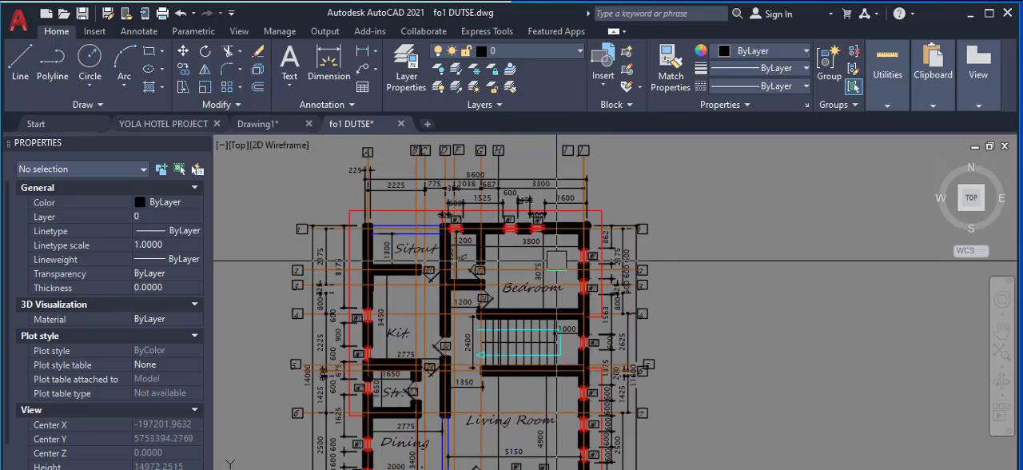
scroll(587, 155, up, 2)
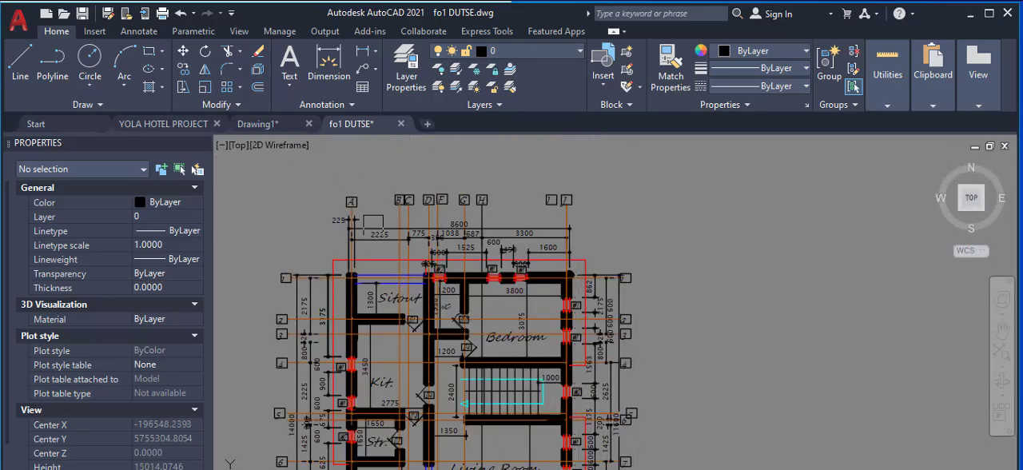
scroll(350, 207, down, 4)
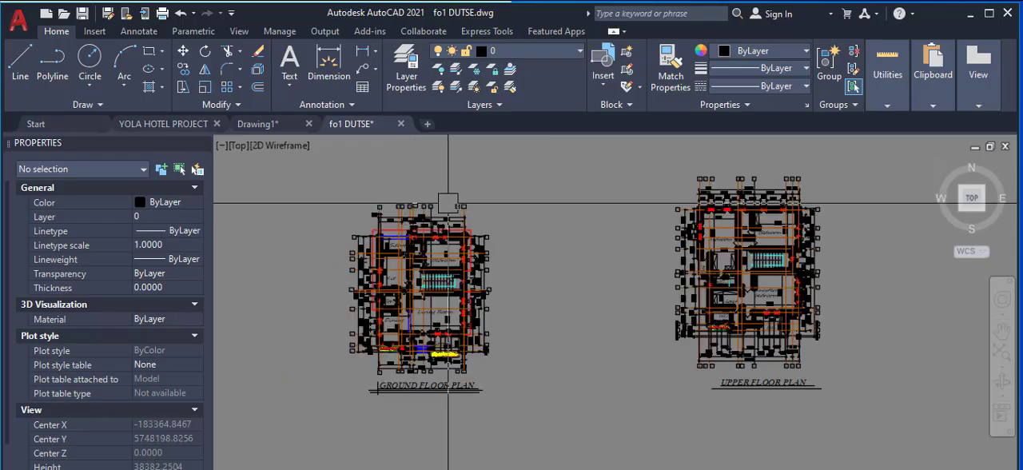
scroll(449, 203, up, 2)
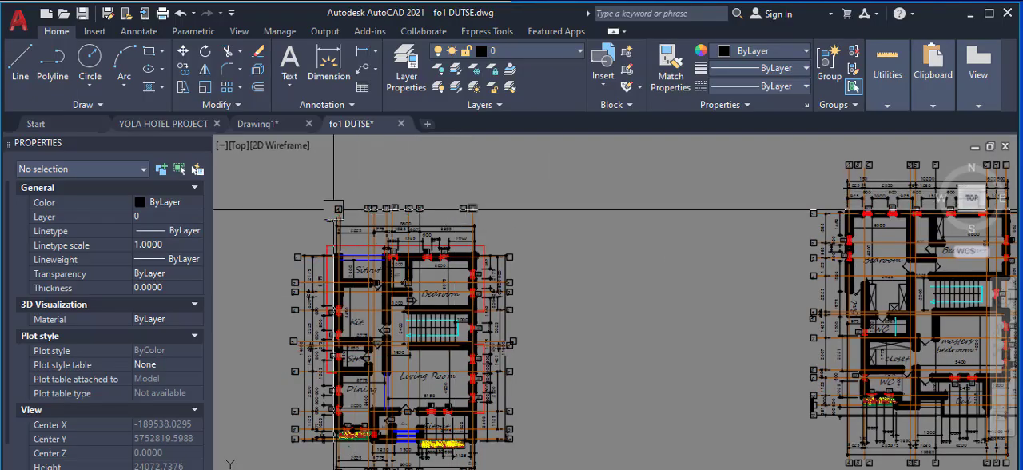
scroll(333, 219, up, 4)
scroll(349, 225, down, 4)
scroll(585, 215, down, 2)
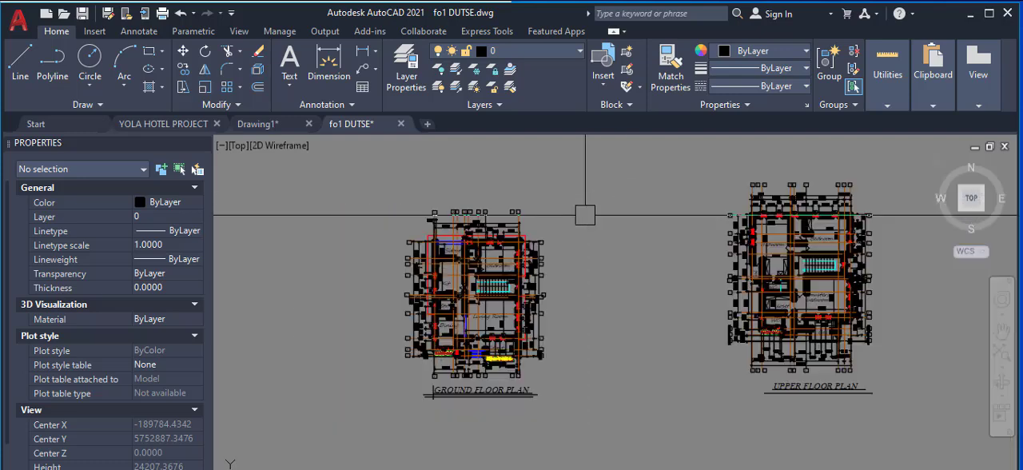
Step: Examine the upper floor plan's axis grid labels, the dimension chains above its bedrooms and the plan title
scroll(795, 196, up, 4)
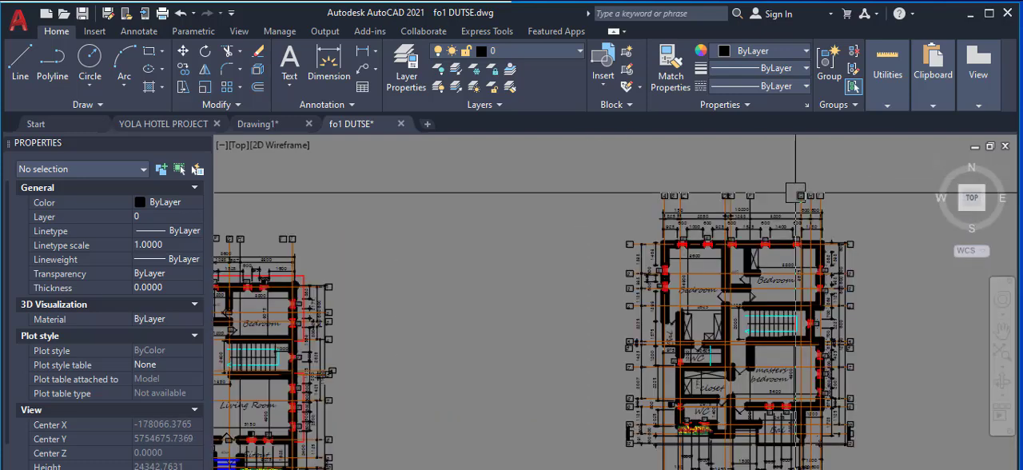
scroll(795, 193, up, 2)
scroll(567, 181, up, 4)
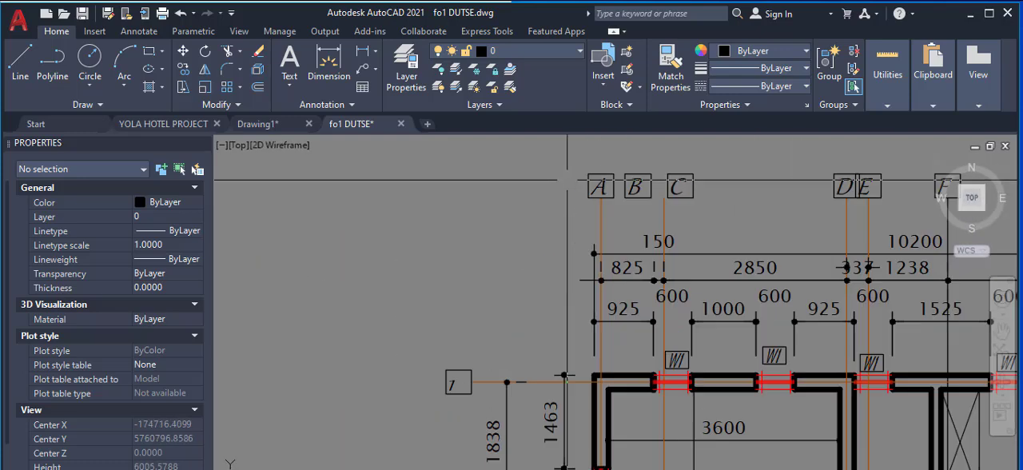
scroll(546, 233, down, 2)
scroll(589, 193, up, 4)
scroll(595, 225, down, 2)
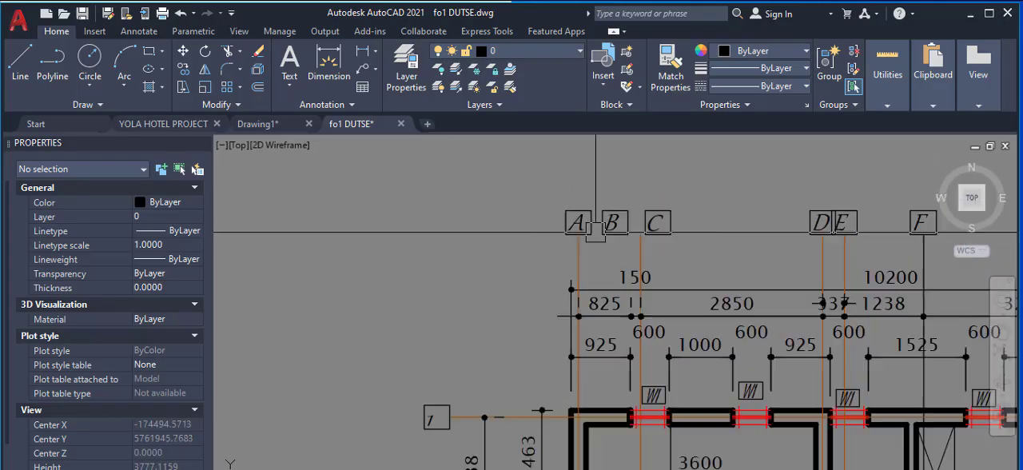
scroll(659, 224, down, 2)
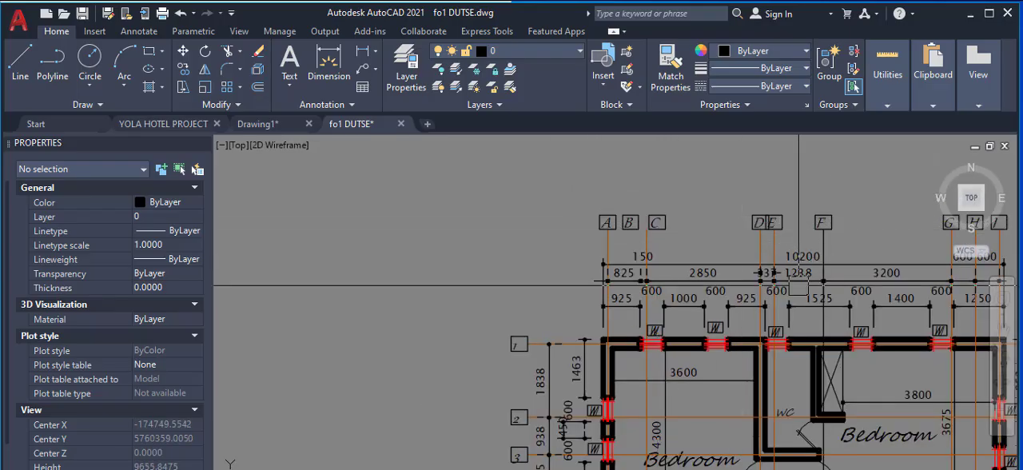
scroll(798, 285, down, 6)
scroll(733, 467, up, 6)
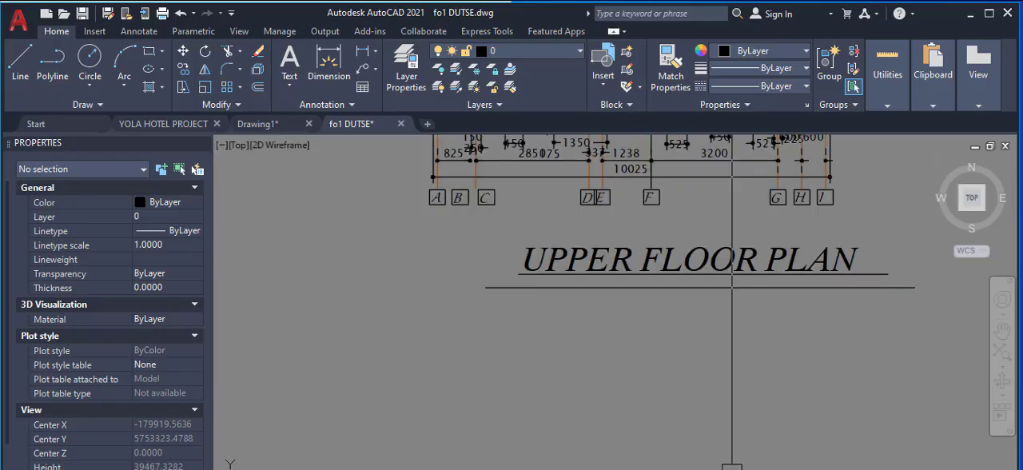
scroll(732, 467, down, 6)
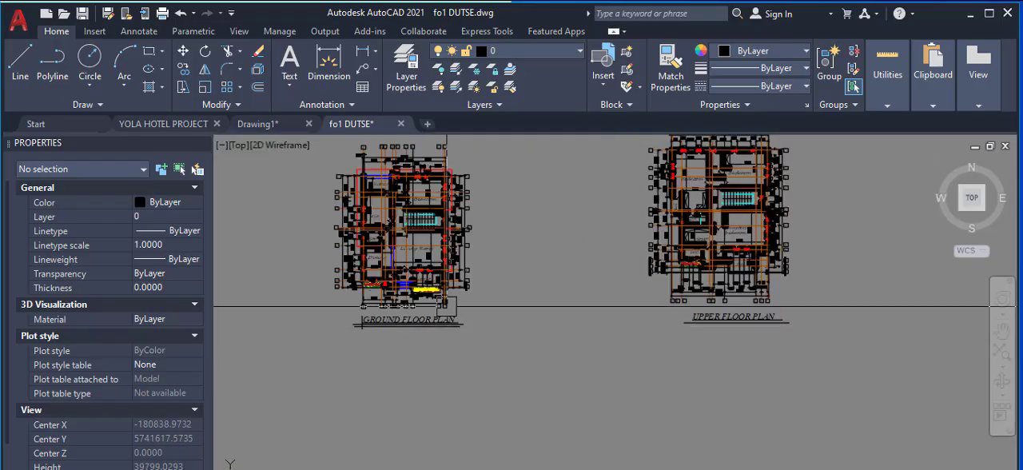
Step: Select the overall width dimension above the ground floor plan and inspect its extent from axis A to axis J
scroll(445, 306, up, 4)
scroll(425, 203, down, 6)
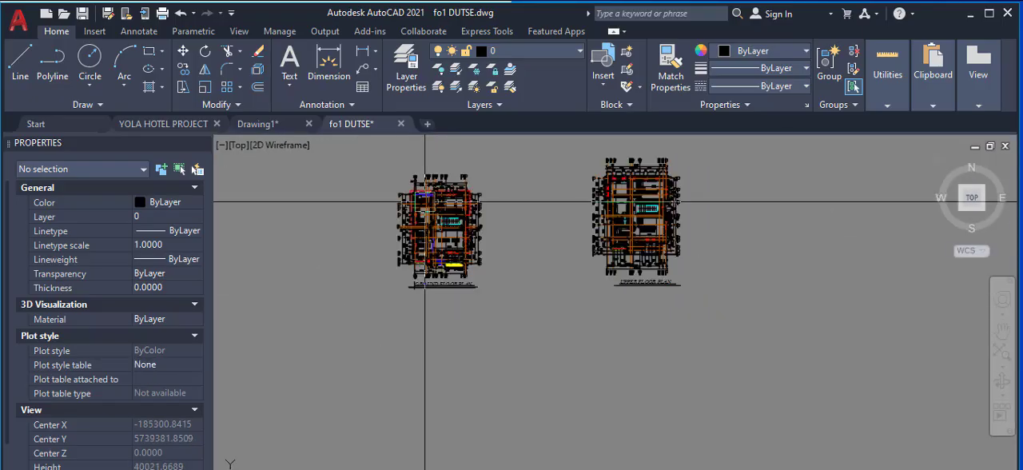
scroll(424, 203, up, 8)
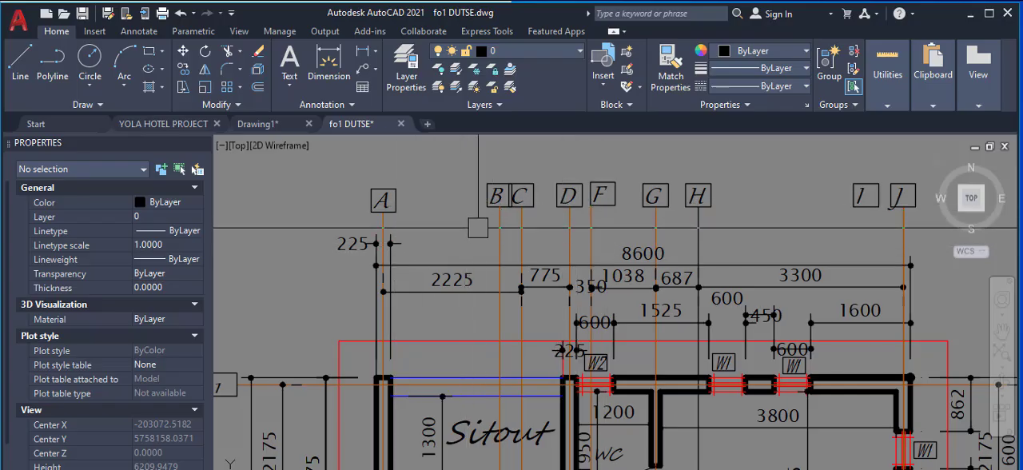
scroll(468, 231, down, 2)
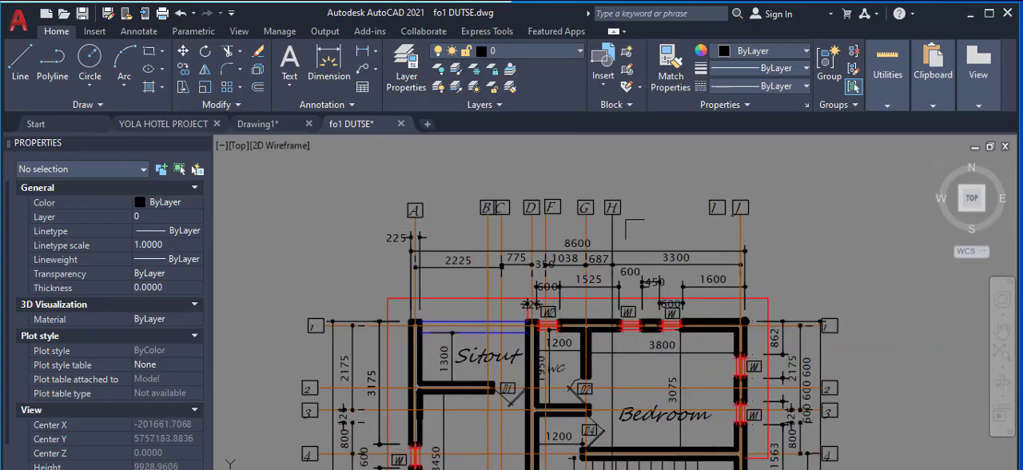
scroll(415, 231, up, 4)
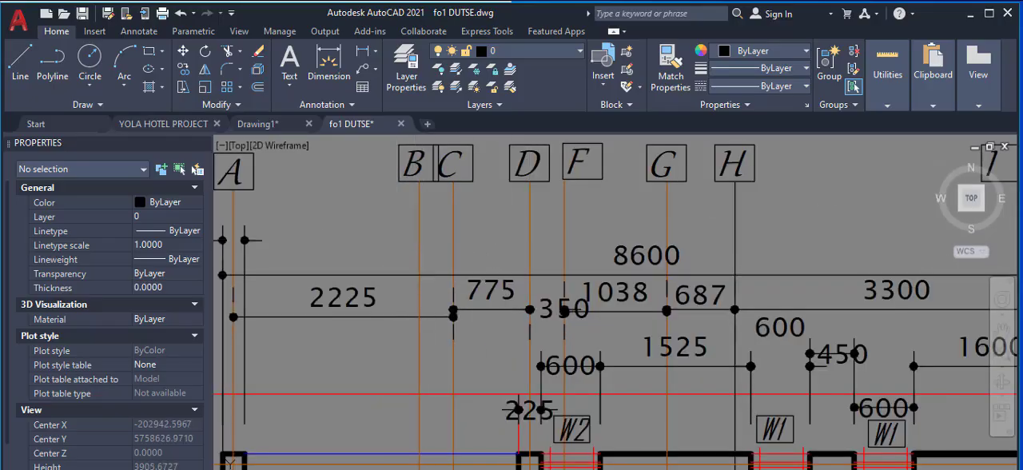
click(396, 275)
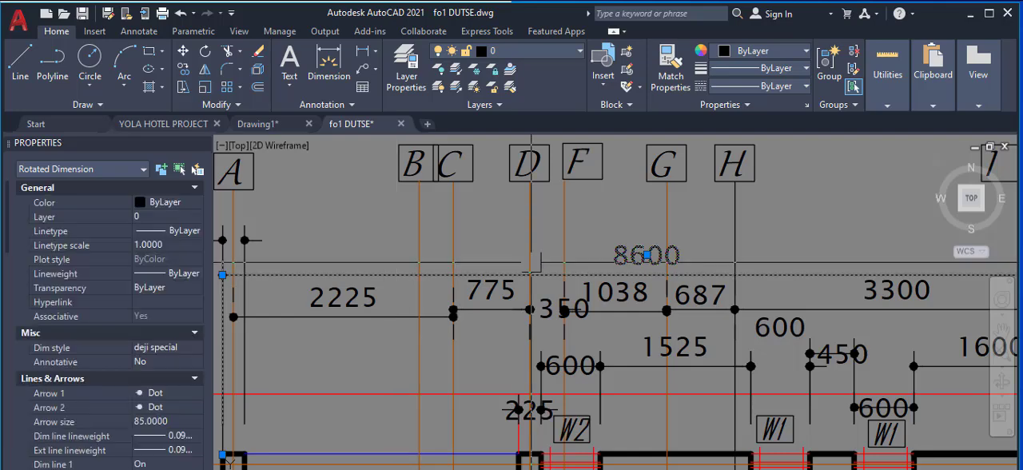
scroll(532, 264, down, 3)
scroll(505, 262, up, 2)
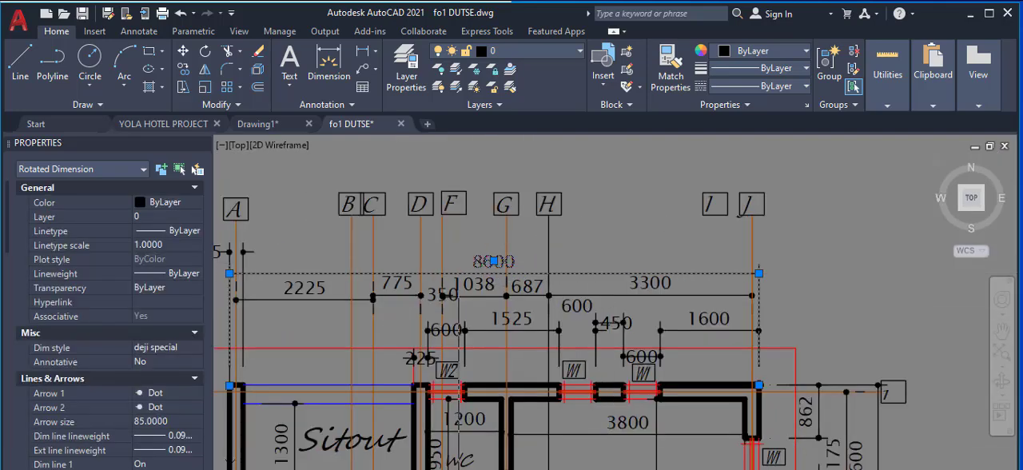
scroll(494, 261, up, 2)
scroll(440, 270, down, 6)
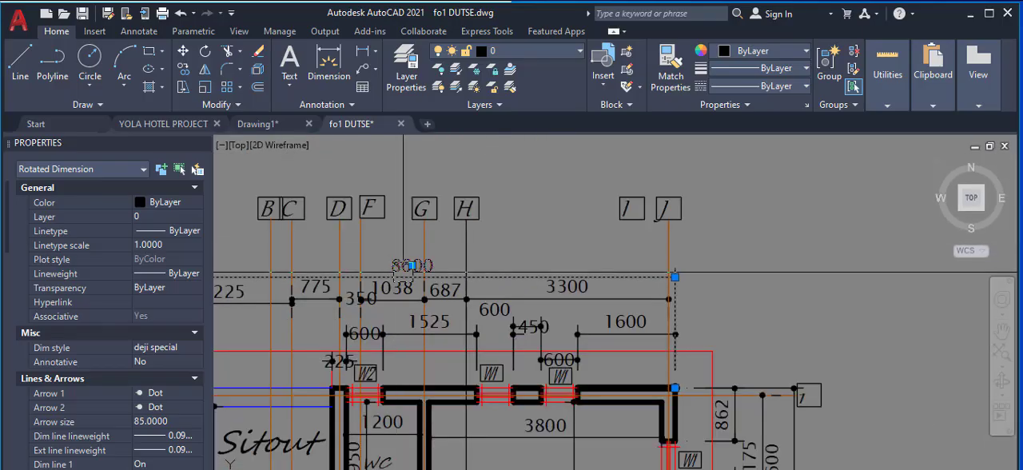
scroll(444, 270, down, 3)
Step: Examine the overall and axis-to-axis dimensions above the upper floor plan, and the area around its bedrooms and staircase
scroll(676, 240, up, 5)
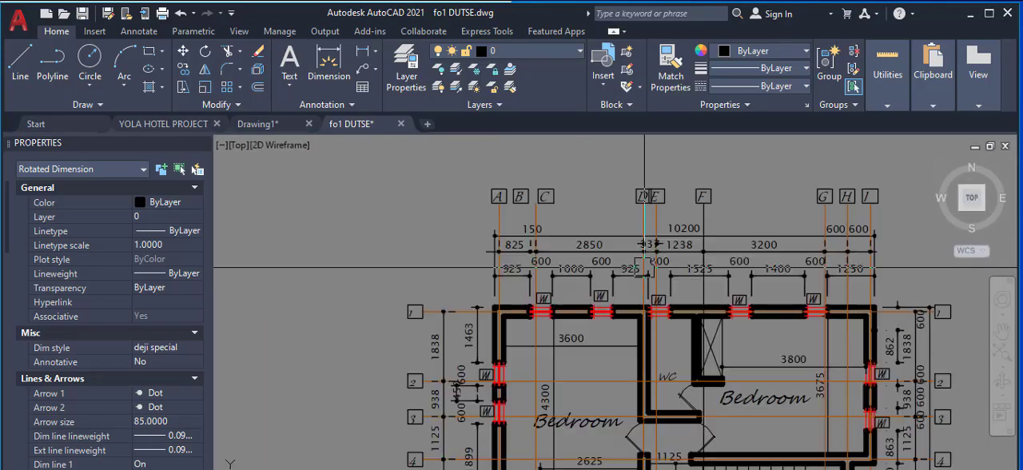
scroll(677, 232, up, 4)
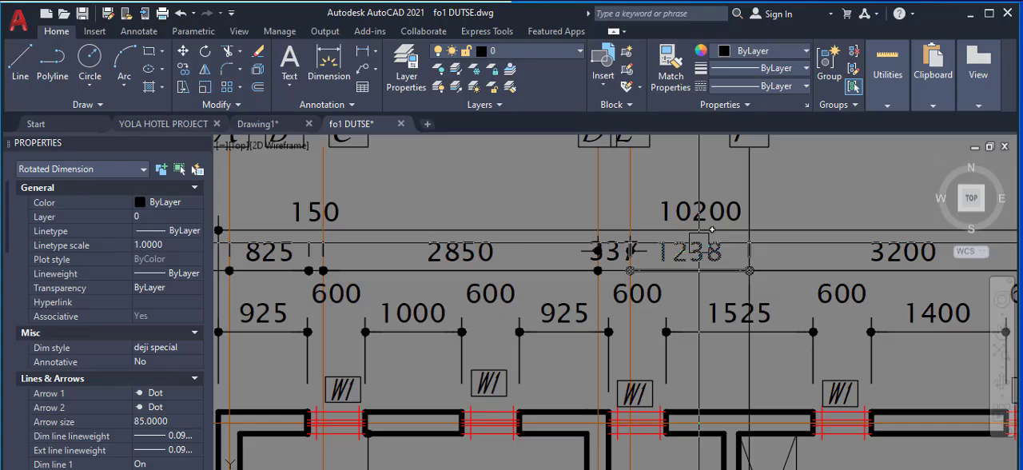
scroll(712, 230, down, 3)
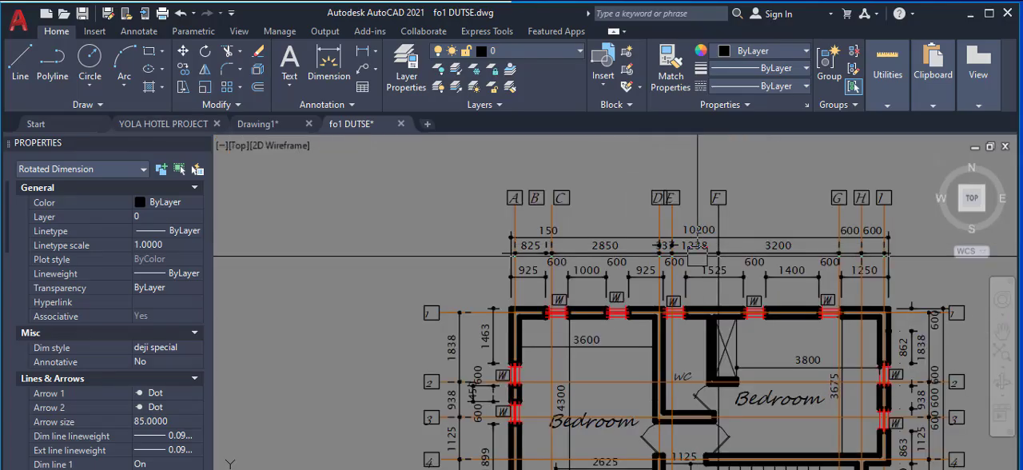
scroll(639, 287, up, 4)
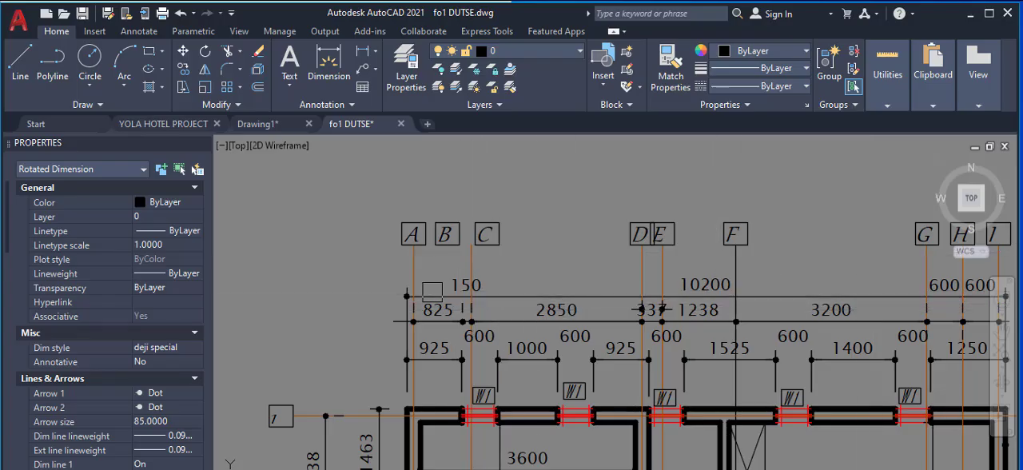
scroll(432, 292, down, 2)
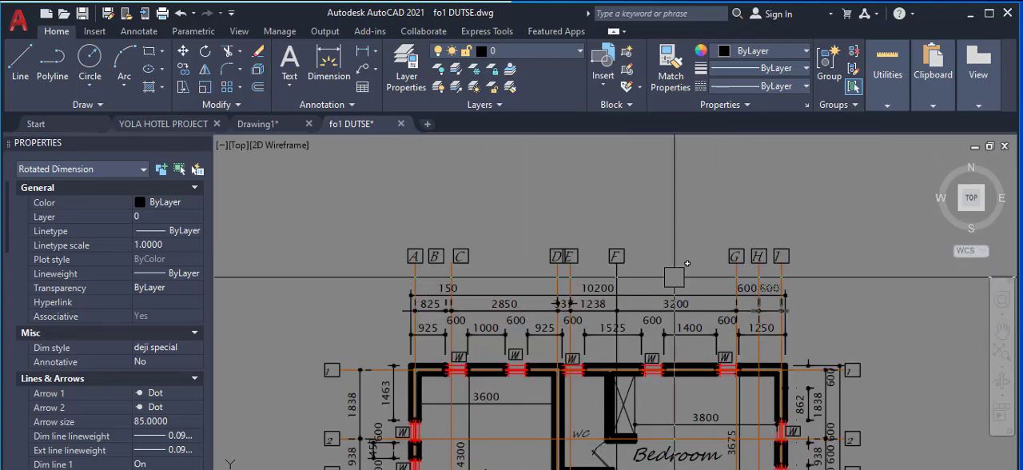
scroll(748, 257, down, 3)
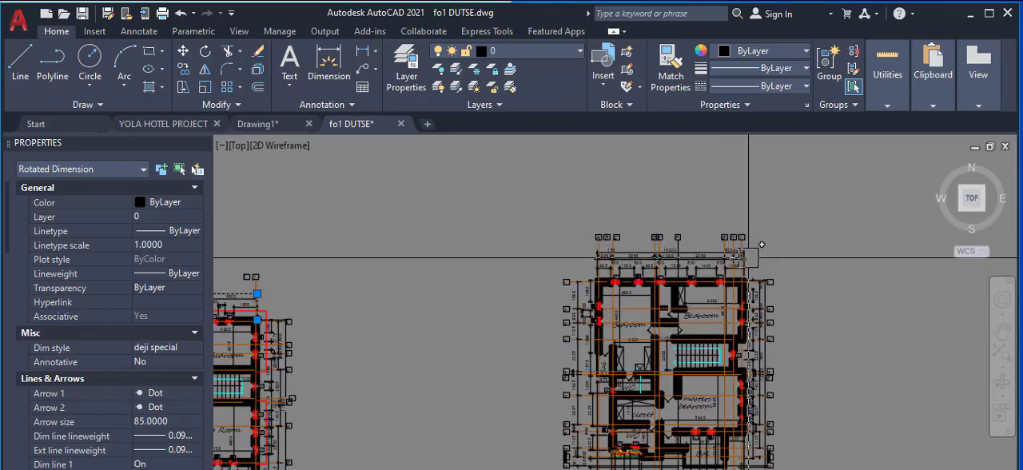
scroll(710, 352, up, 5)
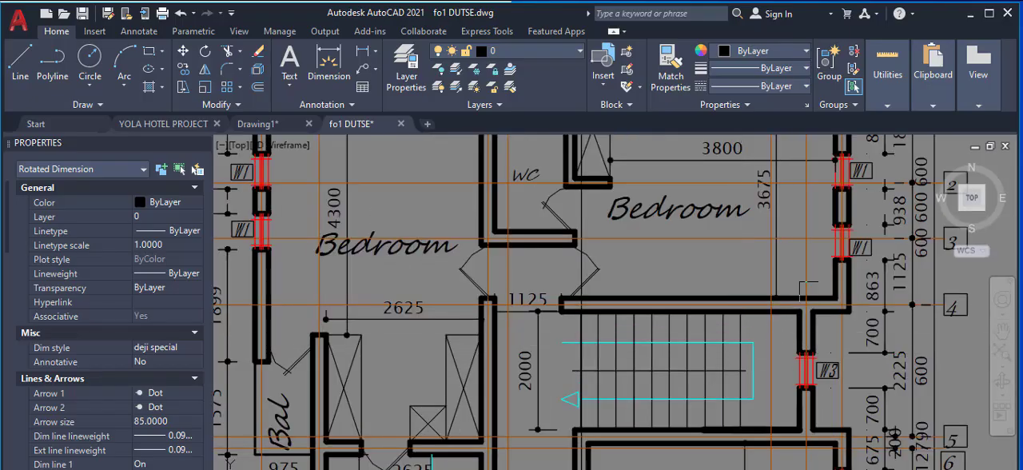
Step: Examine the dimensions and axis labels beside the ground floor staircase, and compare the ground and upper floor plans as a whole
scroll(808, 293, down, 5)
scroll(495, 348, up, 5)
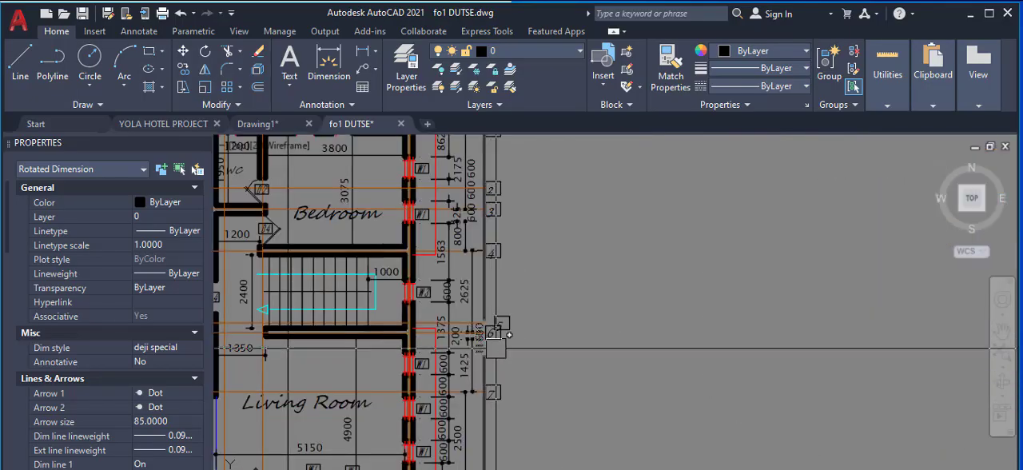
scroll(611, 278, down, 3)
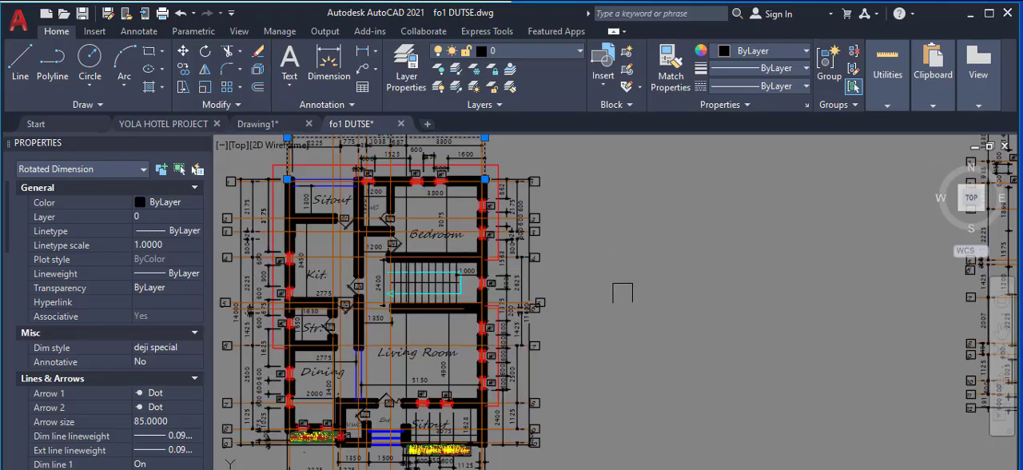
scroll(530, 296, down, 2)
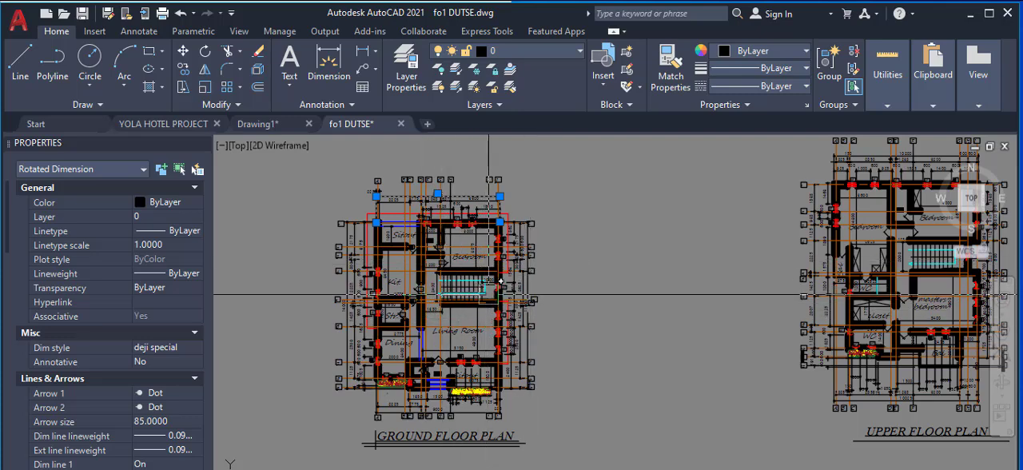
scroll(640, 257, down, 2)
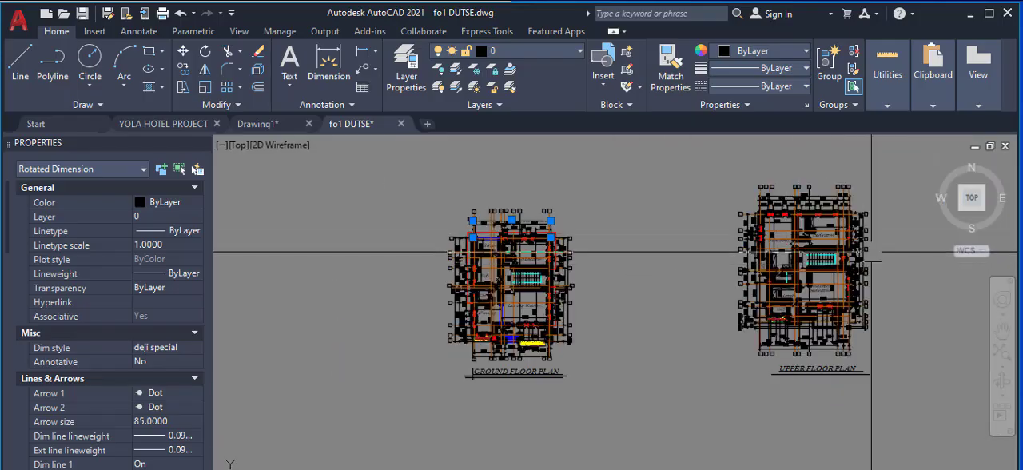
Step: Inspect the vertical axis line through window W3 beside the upper floor staircase and its extent, then clear the selection
scroll(871, 253, up, 5)
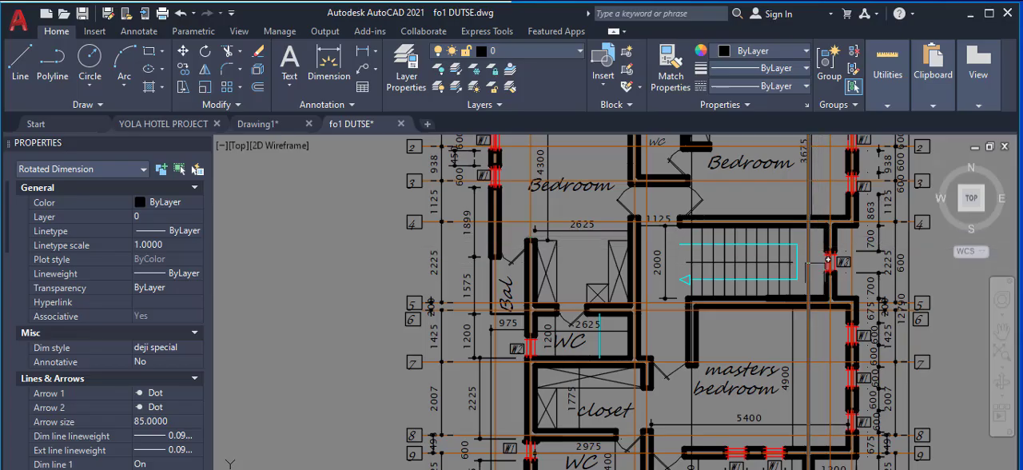
scroll(809, 293, down, 3)
scroll(828, 249, up, 6)
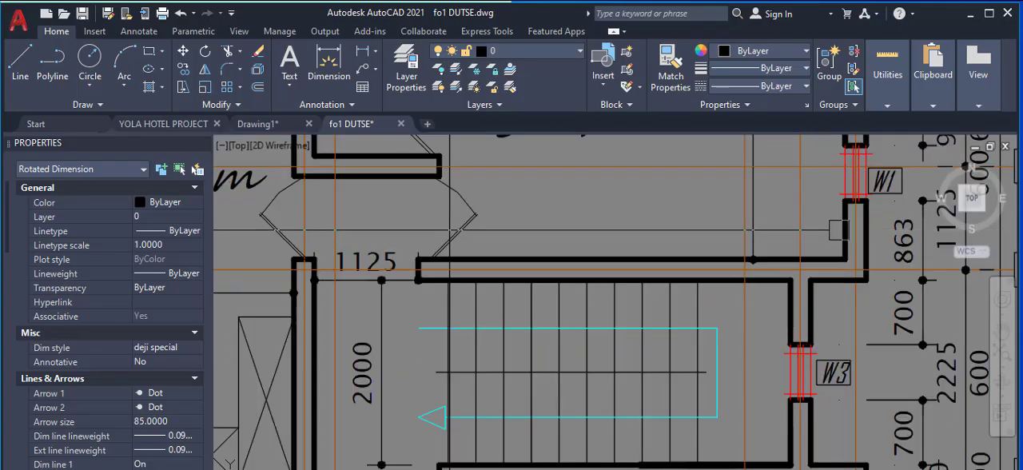
click(802, 218)
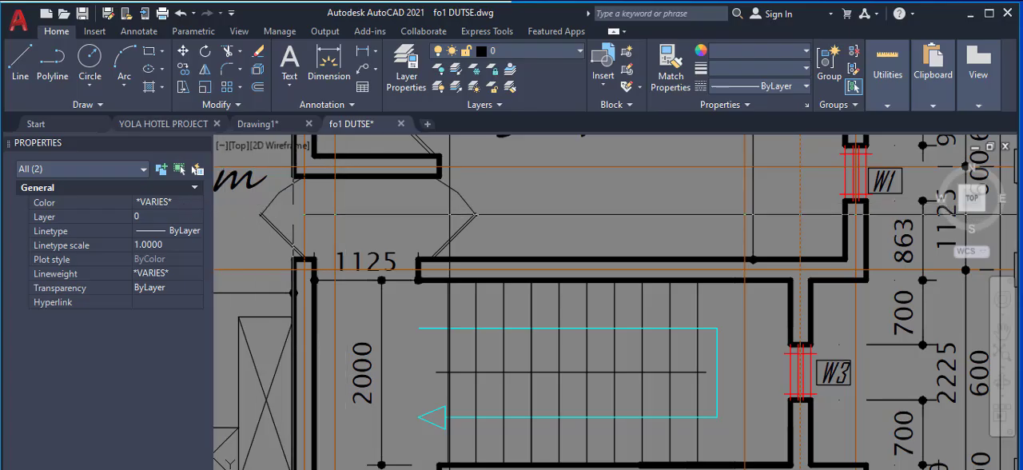
scroll(520, 263, down, 10)
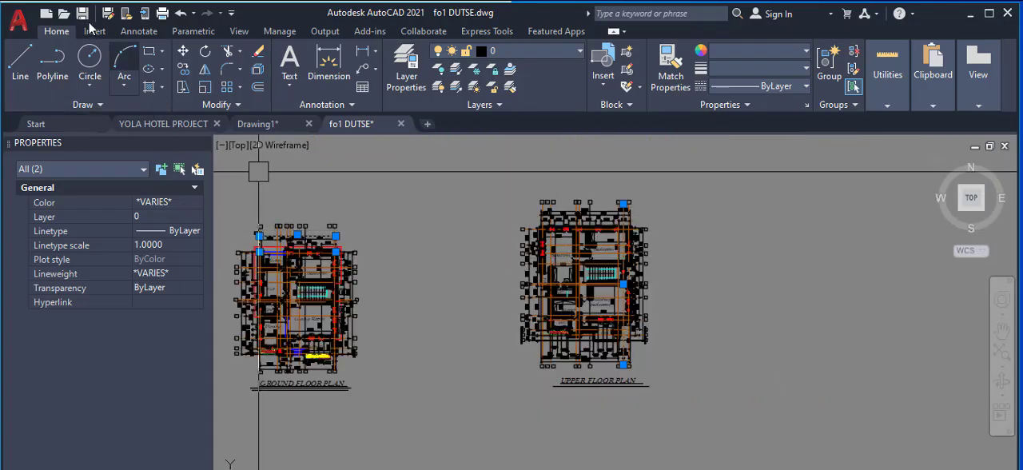
key(Escape)
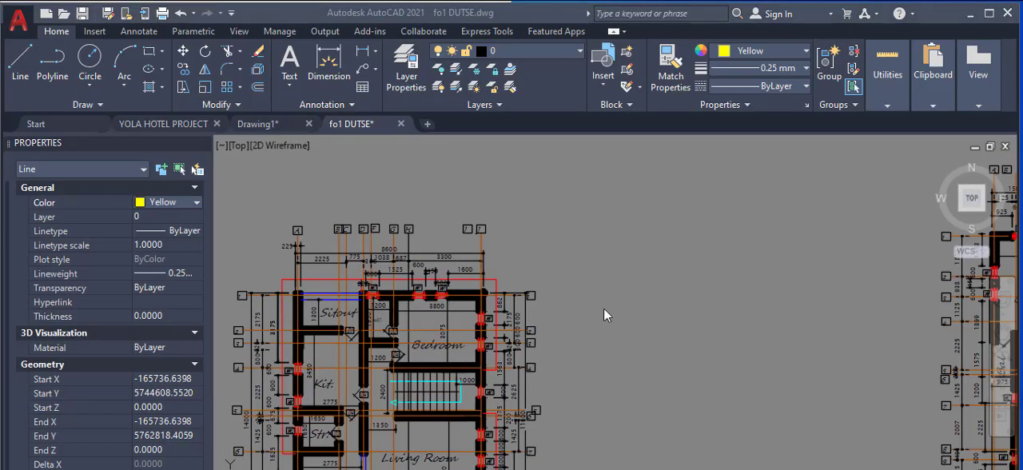
Step: Set the color of axis line H on the upper floor plan to Green
scroll(640, 318, down, 5)
scroll(809, 308, up, 6)
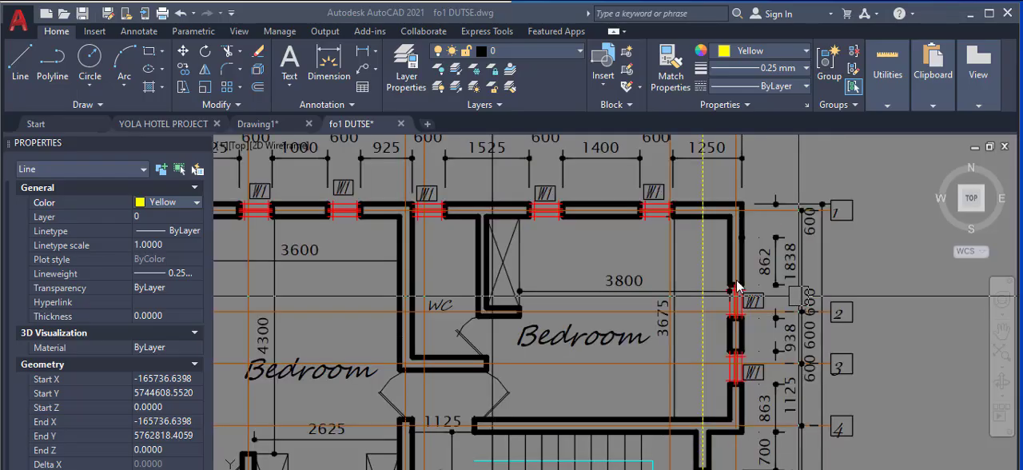
scroll(703, 282, down, 2)
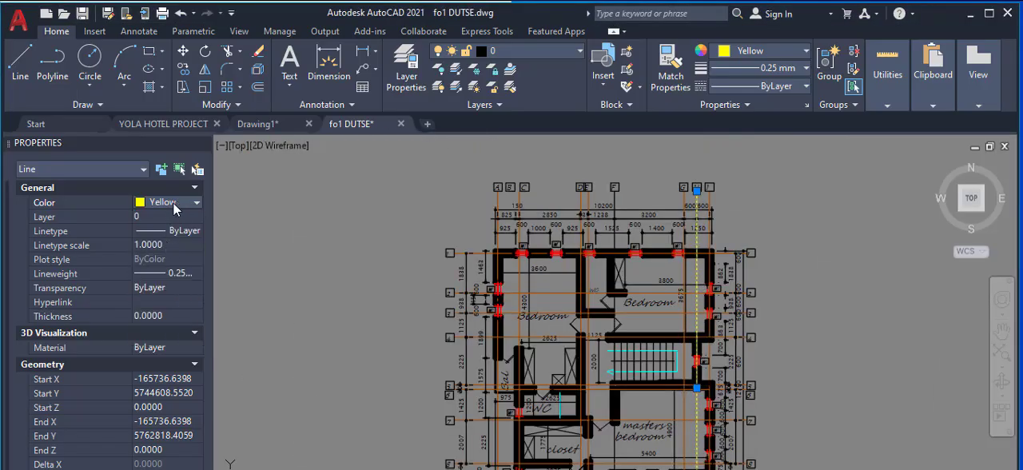
click(172, 202)
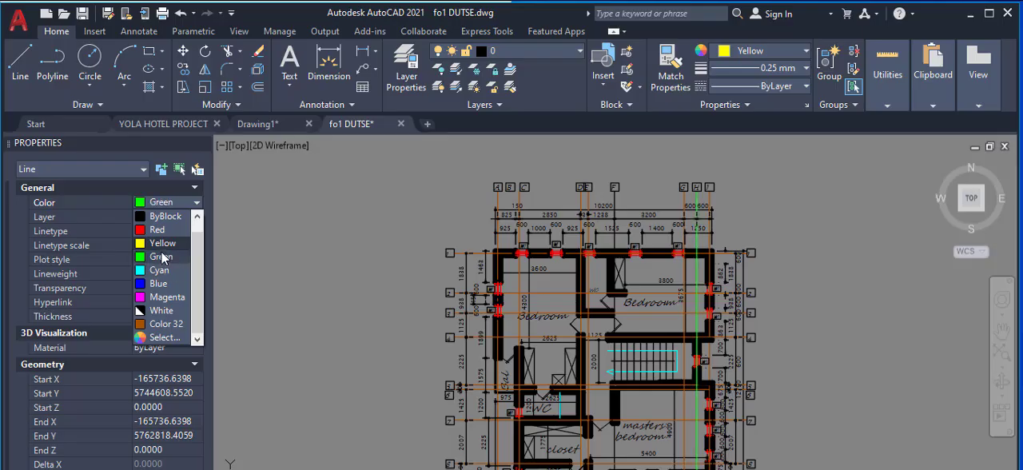
click(163, 256)
Step: Set the color of axis line J on the ground floor plan to Green as well, and clear the selection
scroll(379, 283, down, 5)
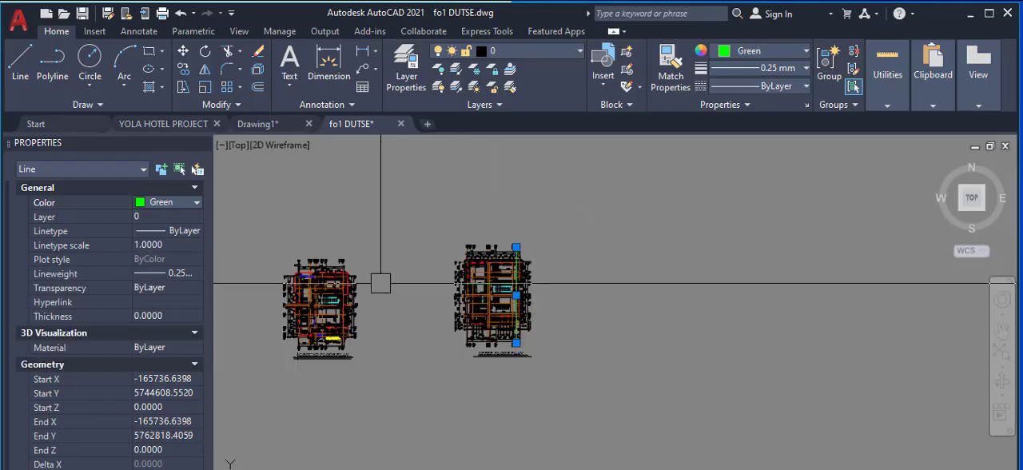
scroll(378, 283, up, 8)
scroll(426, 354, up, 8)
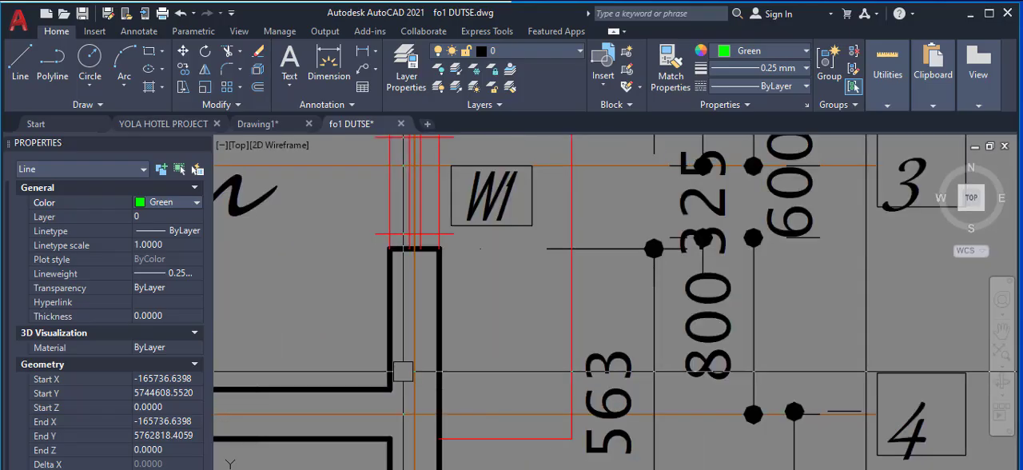
click(406, 369)
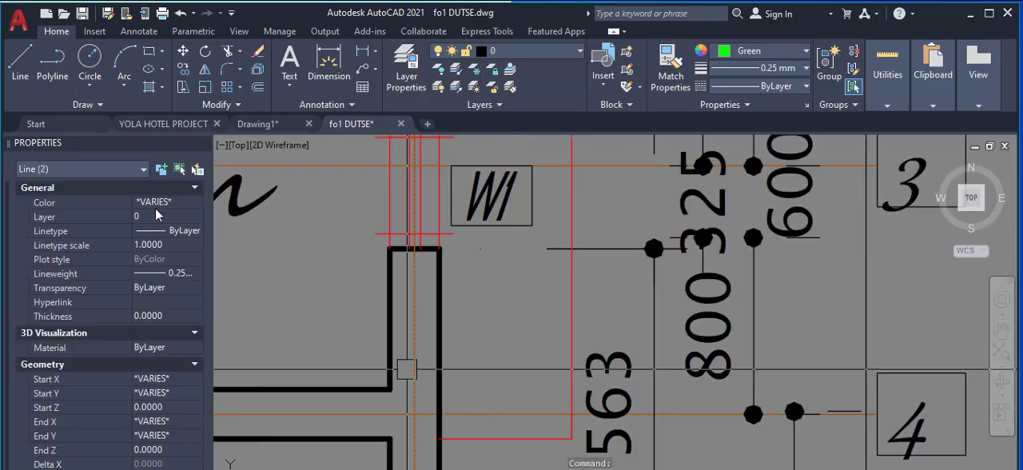
click(166, 202)
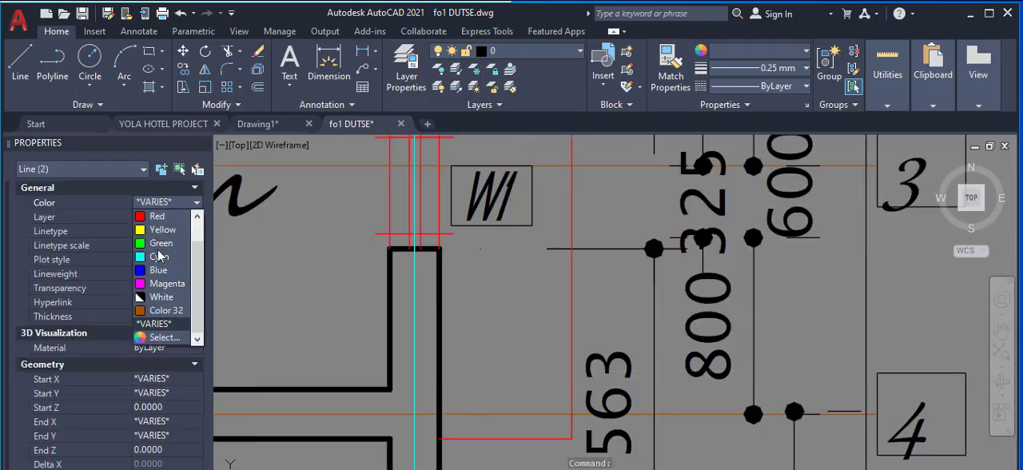
click(160, 243)
scroll(447, 267, down, 5)
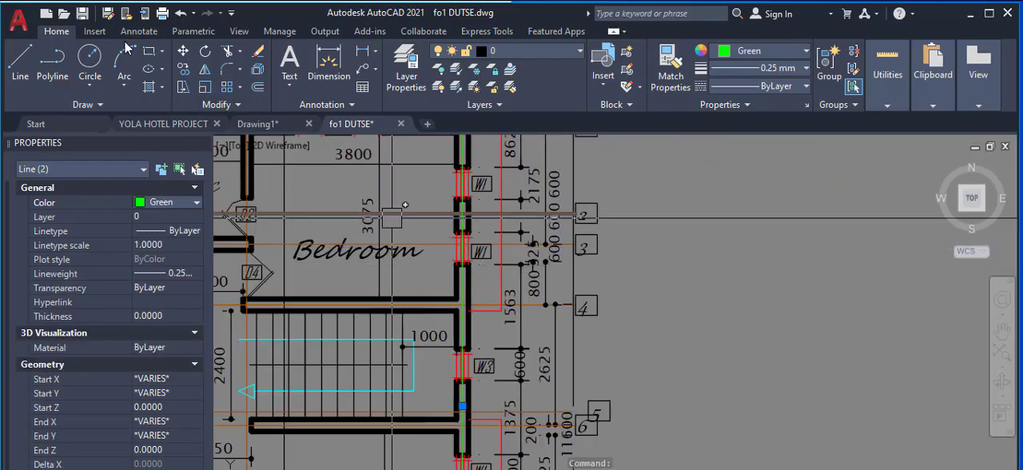
key(Escape)
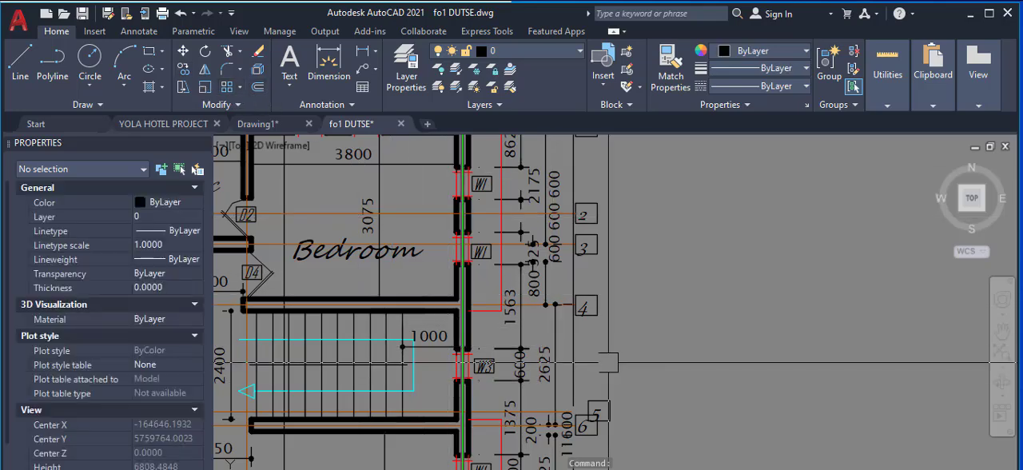
Step: Compare the labels at the upper ends of the green axis lines on the ground and upper floor plans
scroll(526, 304, down, 6)
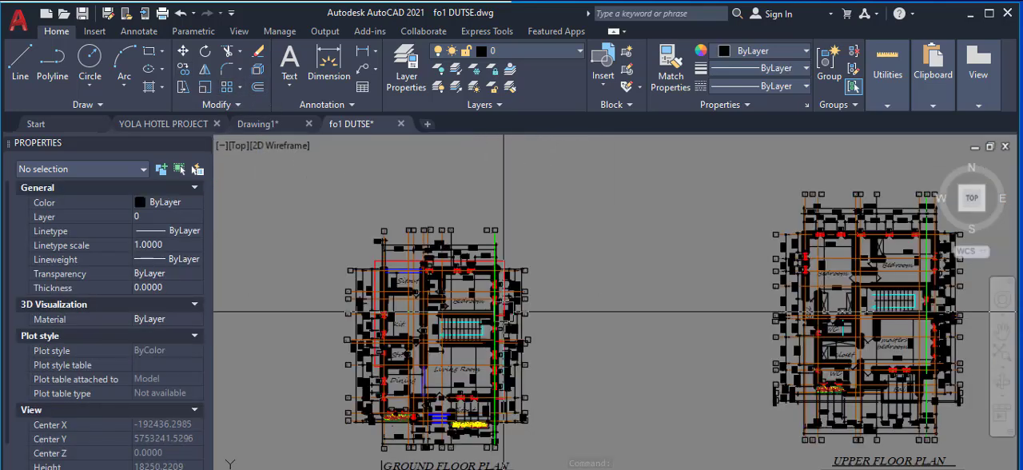
scroll(515, 270, up, 7)
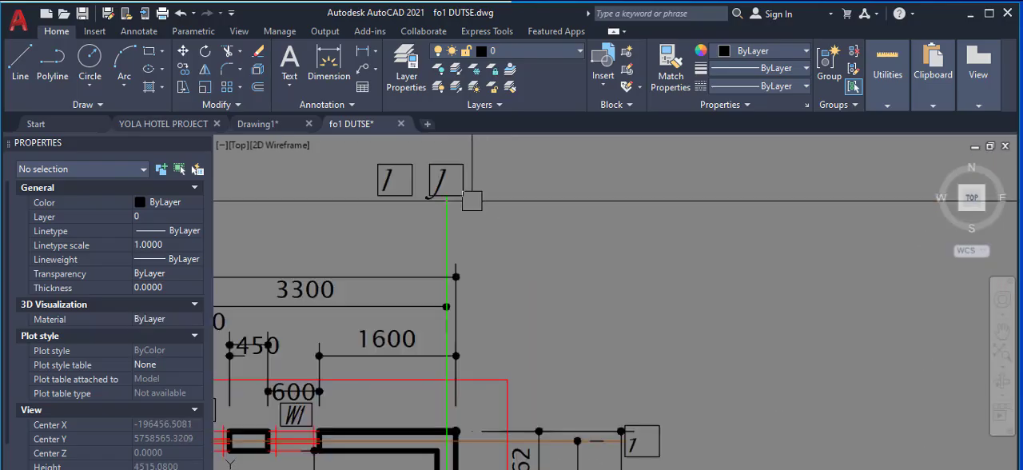
scroll(447, 240, down, 7)
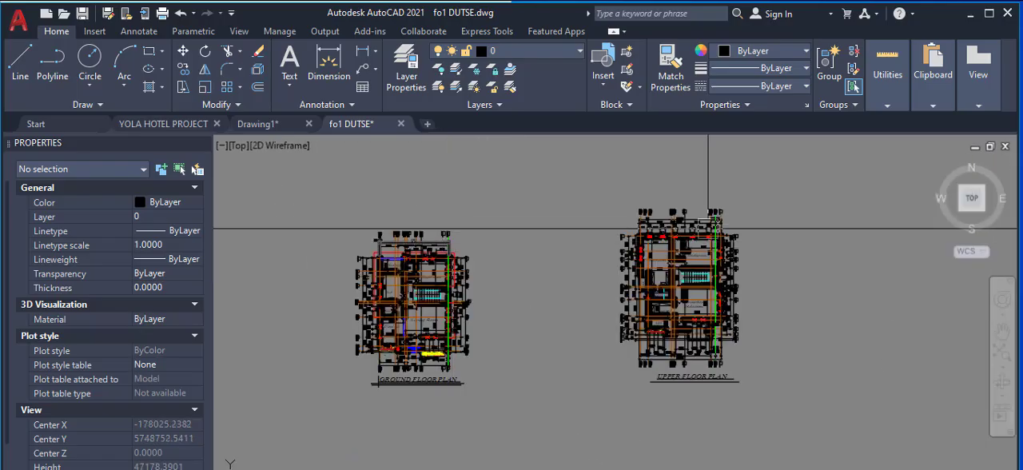
scroll(752, 218, up, 5)
scroll(679, 218, up, 4)
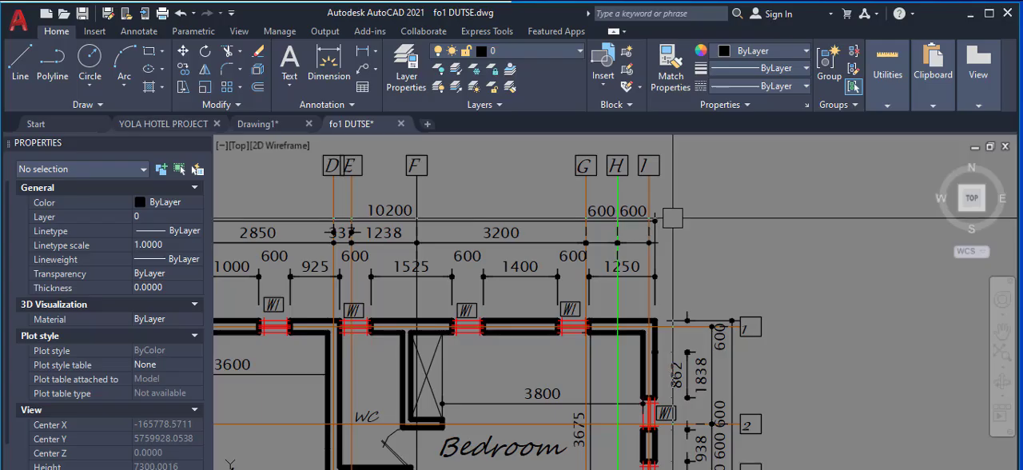
scroll(673, 218, down, 5)
scroll(678, 233, down, 4)
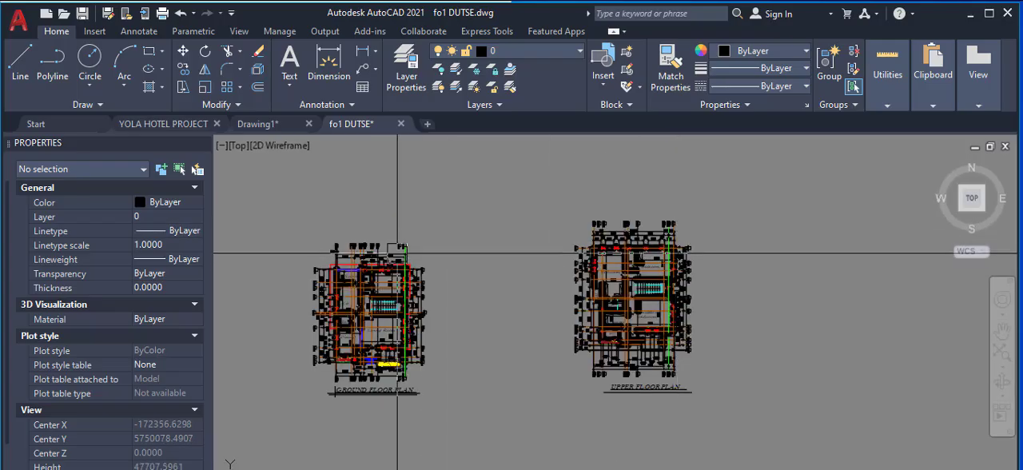
Step: Erase all the axis labels, A to J, above the ground floor plan
scroll(328, 212, up, 5)
scroll(328, 212, up, 2)
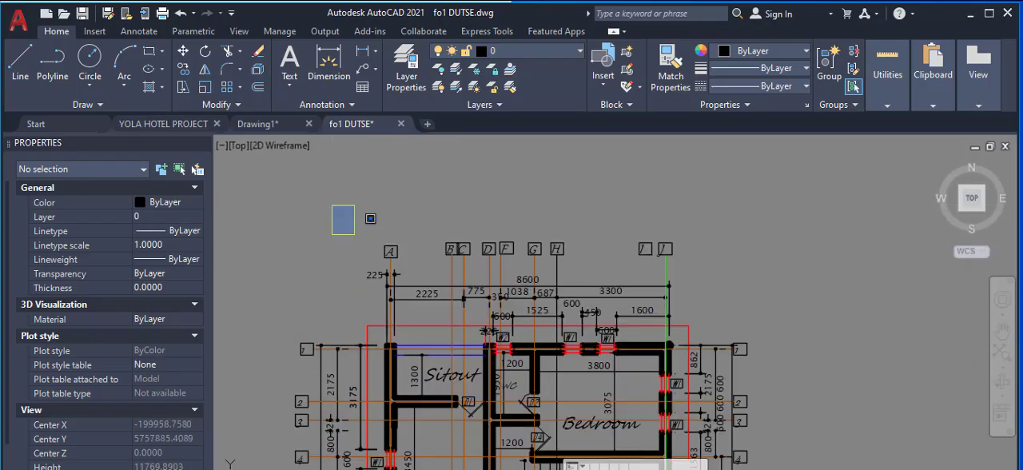
scroll(360, 240, down, 2)
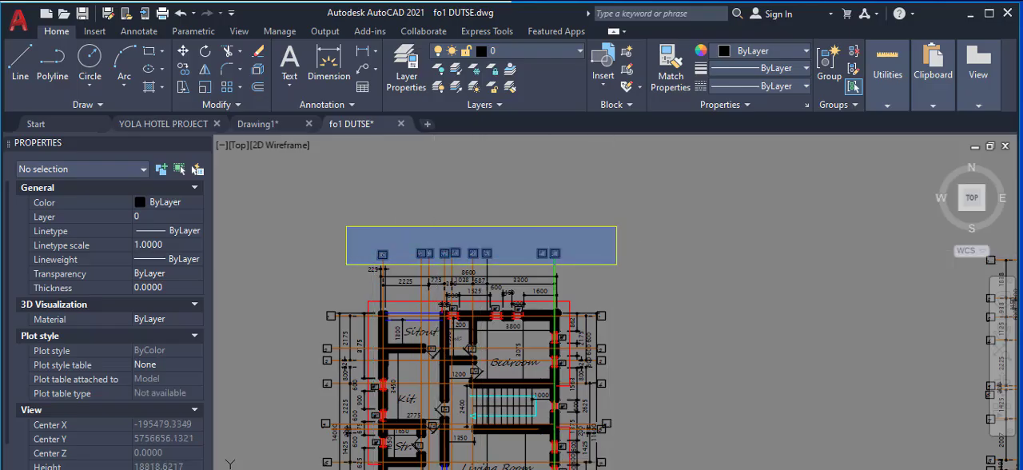
click(617, 264)
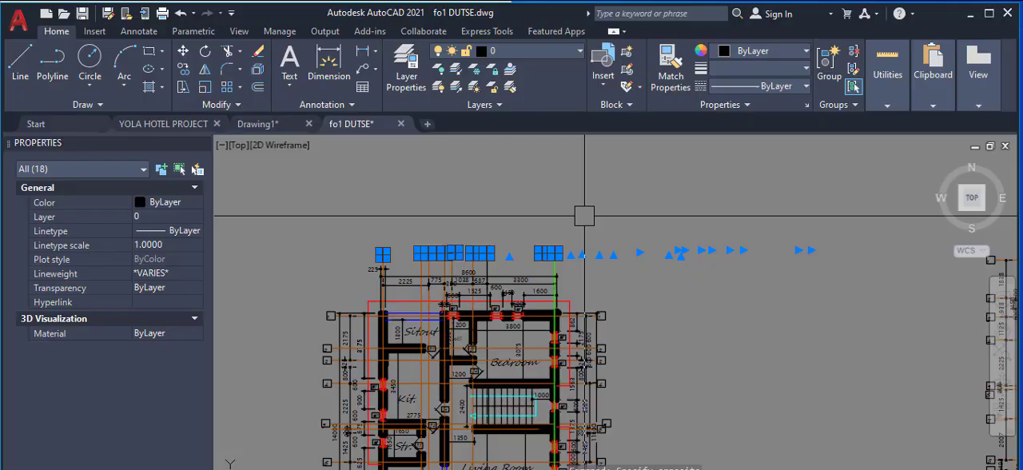
scroll(543, 261, down, 2)
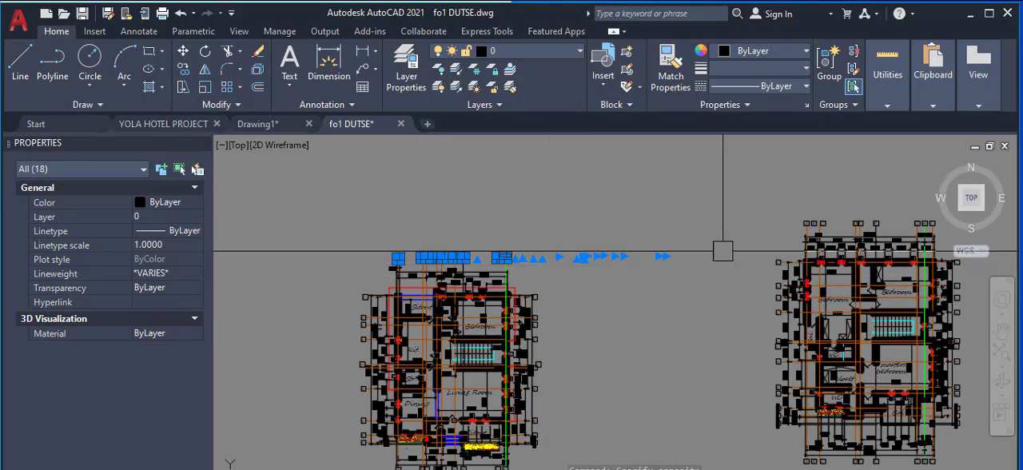
right_click(558, 203)
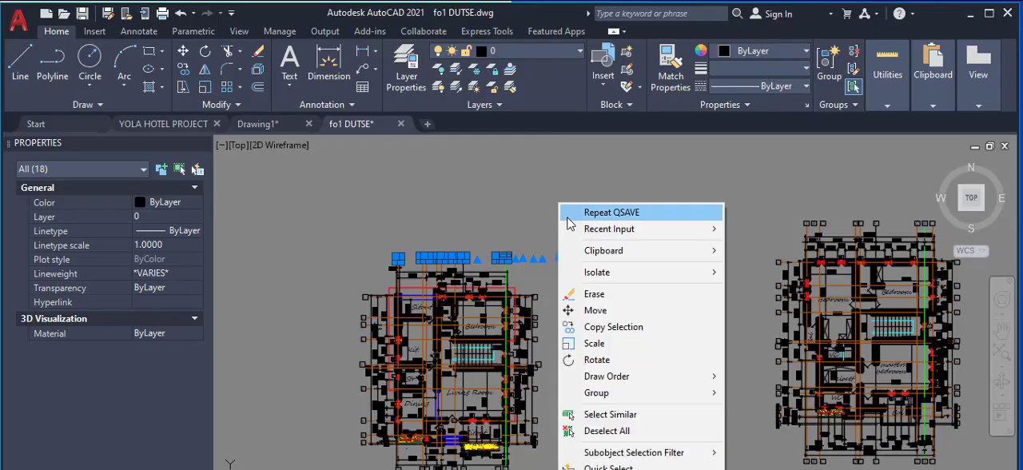
click(595, 296)
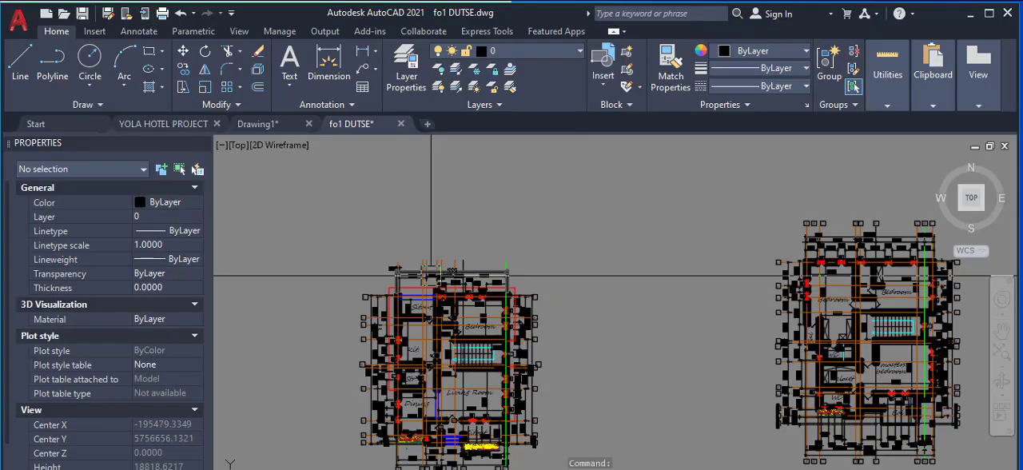
scroll(424, 264, down, 3)
scroll(560, 256, up, 5)
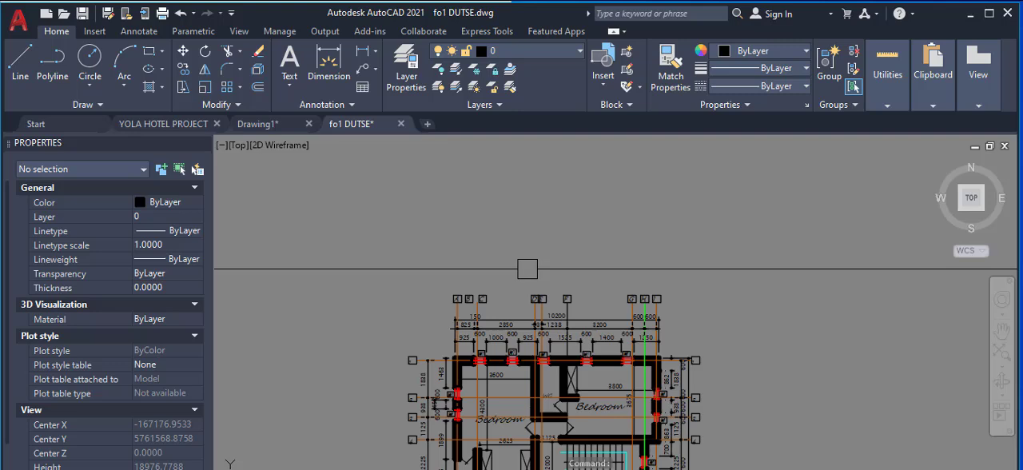
click(434, 267)
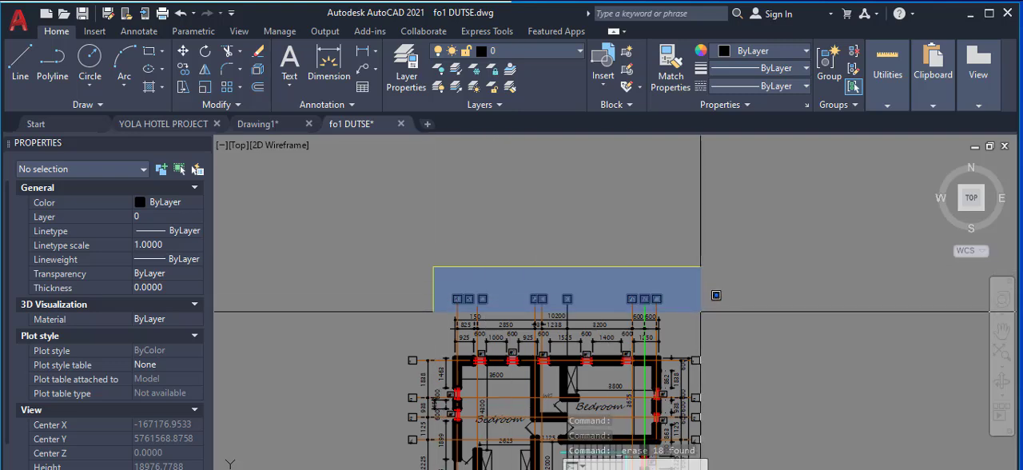
key(Escape)
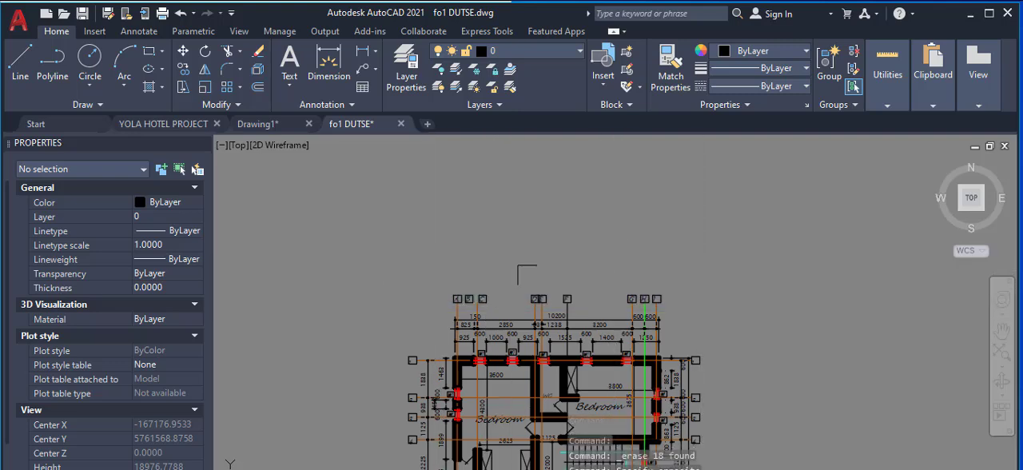
Step: Undo the erasure of the axis labels above the ground floor plan and check the label row
click(180, 13)
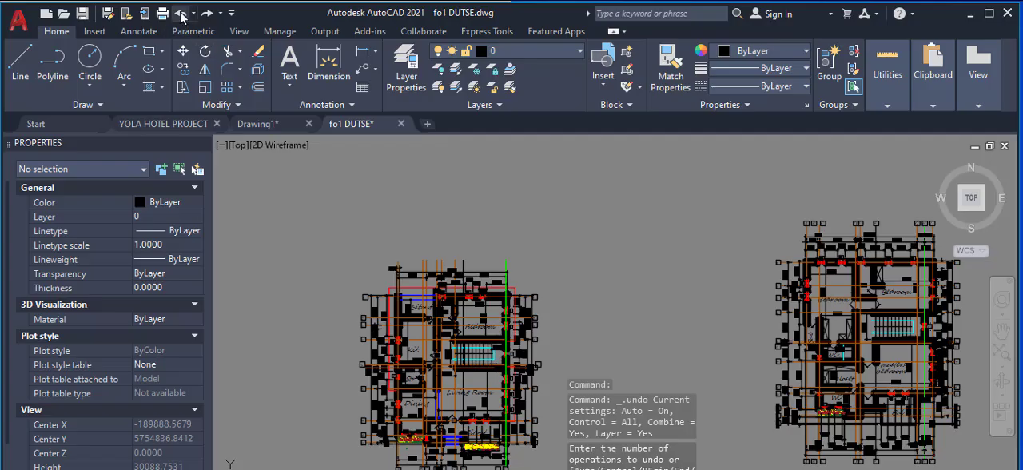
scroll(512, 340, up, 10)
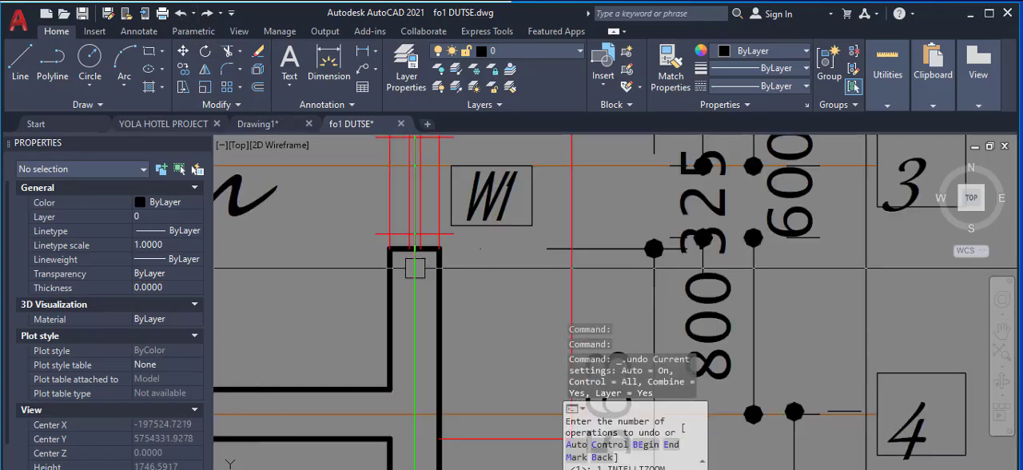
scroll(502, 332, down, 5)
scroll(502, 332, down, 8)
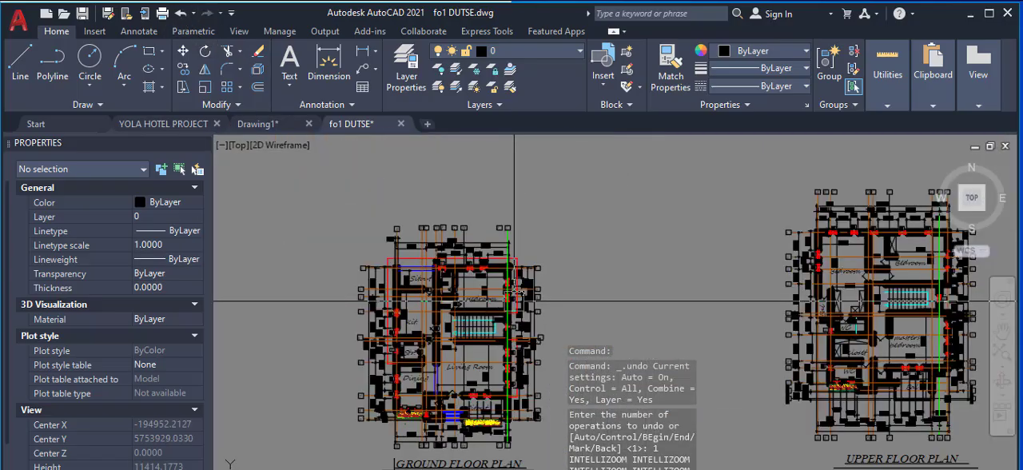
scroll(502, 332, up, 3)
scroll(436, 229, up, 3)
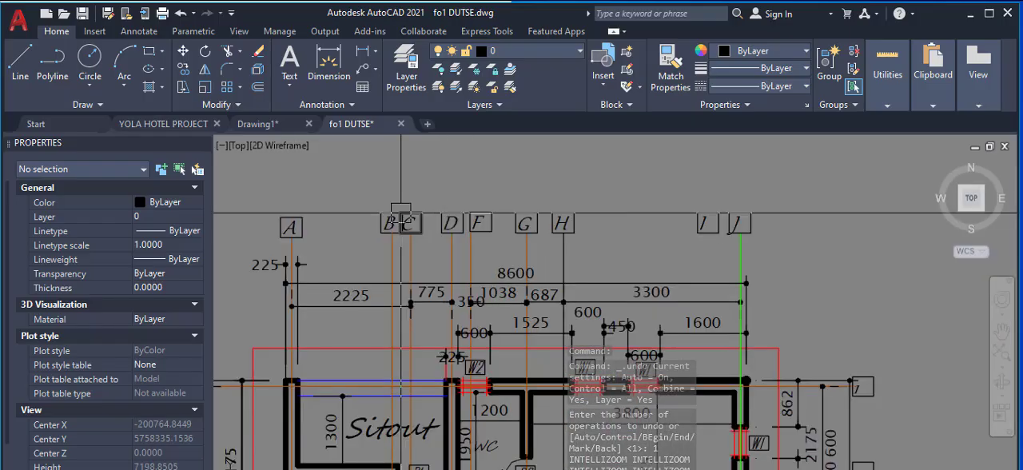
scroll(393, 215, down, 6)
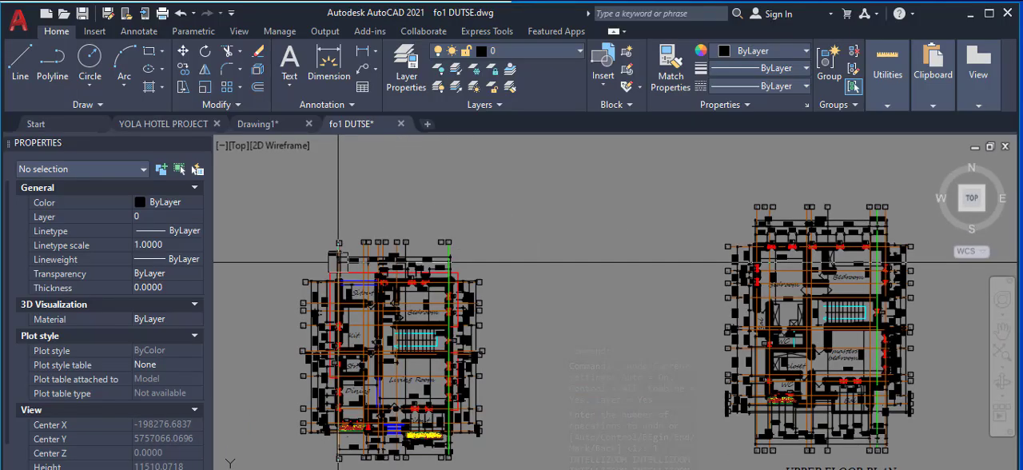
Step: Erase the whole row of lettered axis labels above the upper floor plan
scroll(876, 193, up, 5)
scroll(876, 192, down, 2)
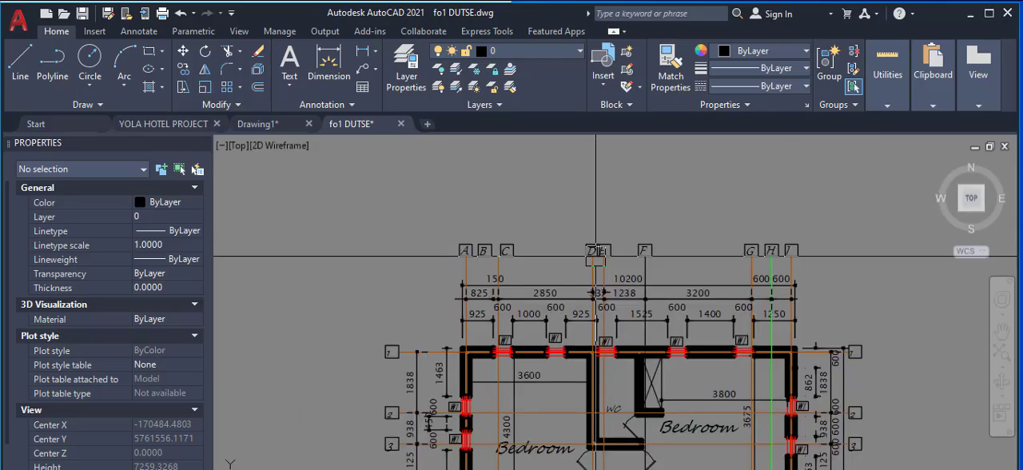
click(424, 213)
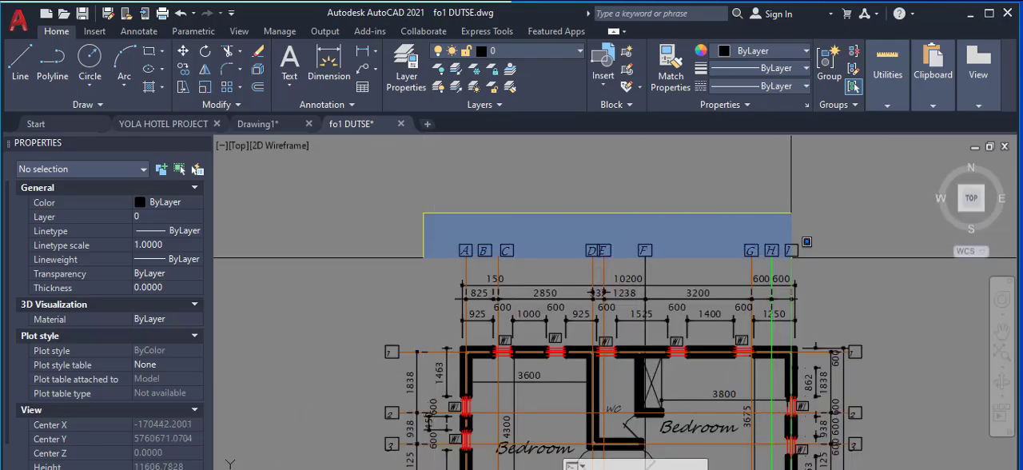
click(825, 275)
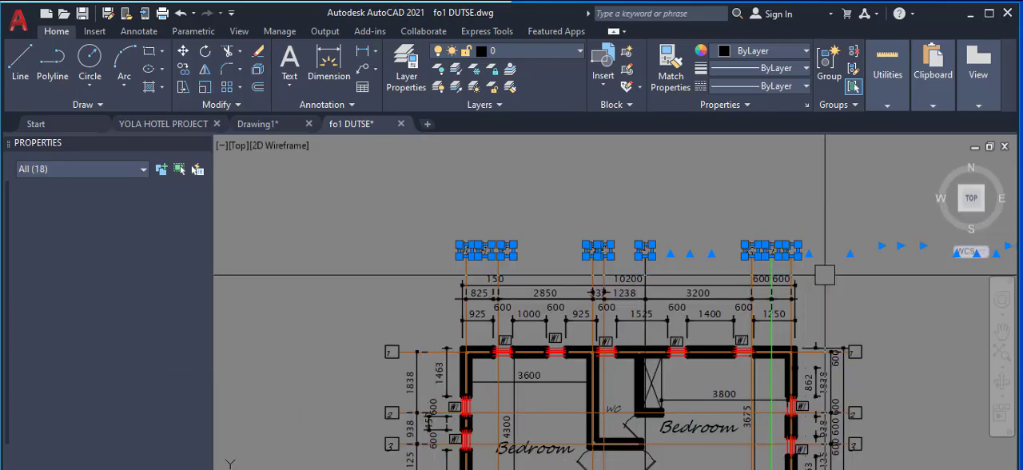
right_click(698, 239)
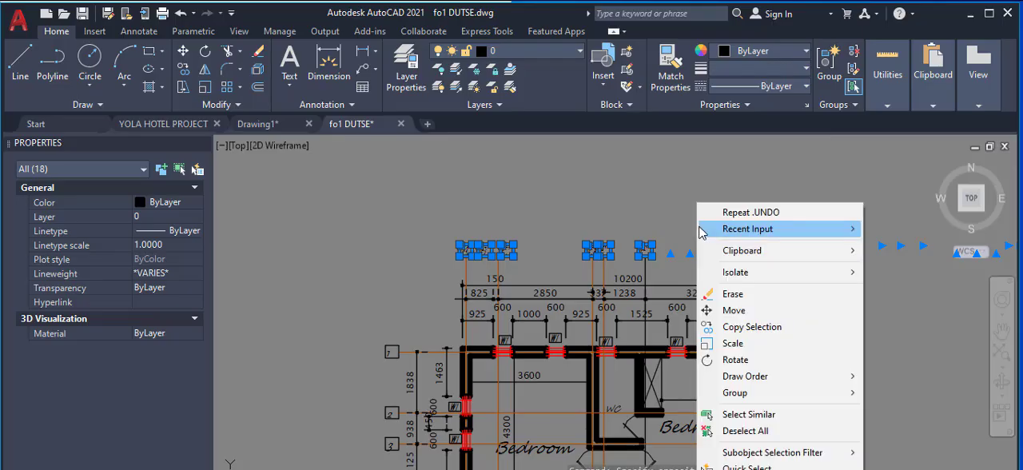
click(733, 294)
scroll(733, 294, down, 6)
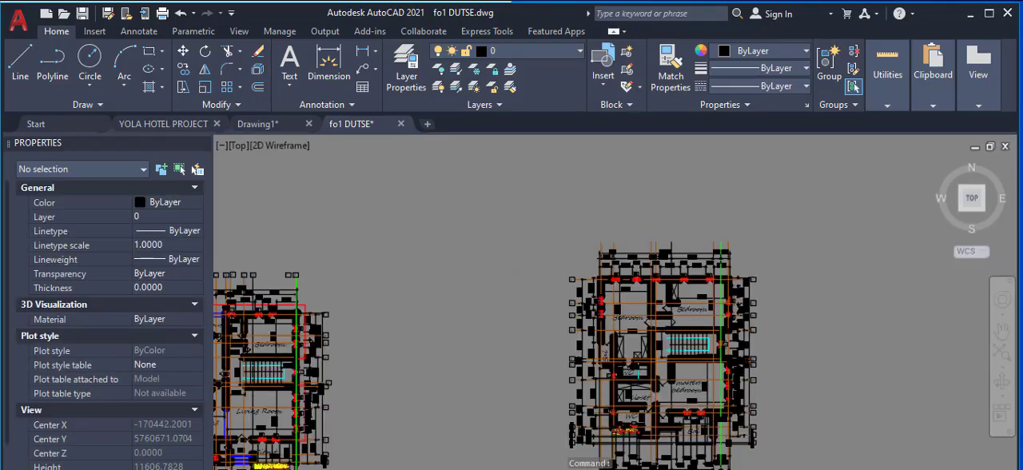
Step: Copy the lettered axis labels above the ground floor plan to the upper floor plan, from the green axis line's upper end to its counterpart
scroll(331, 222, up, 3)
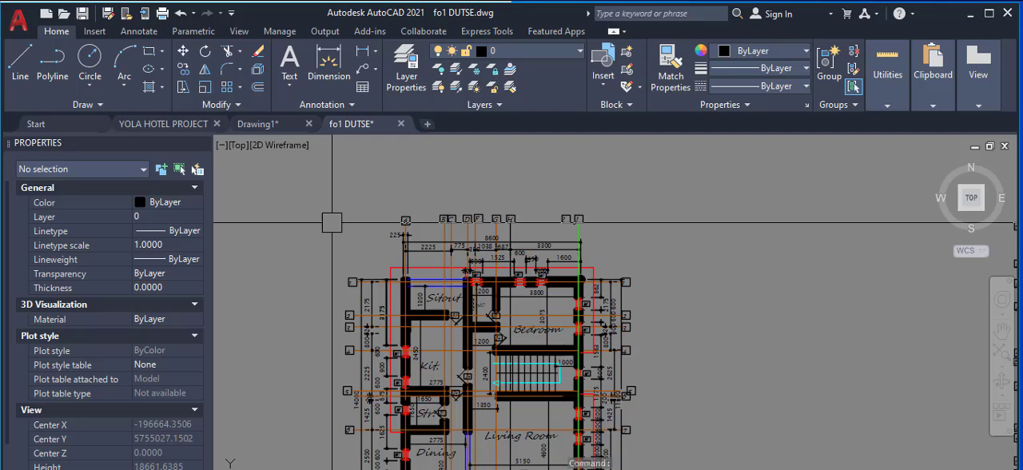
click(386, 186)
click(642, 230)
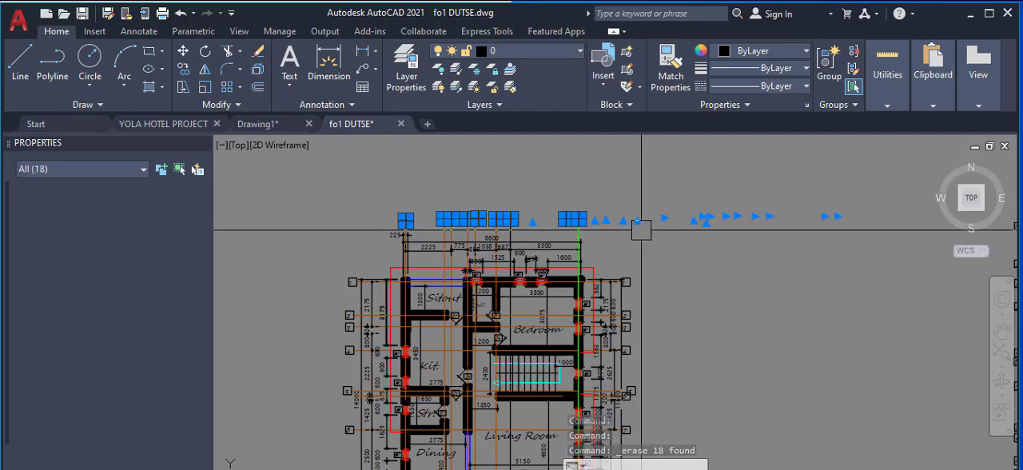
right_click(610, 195)
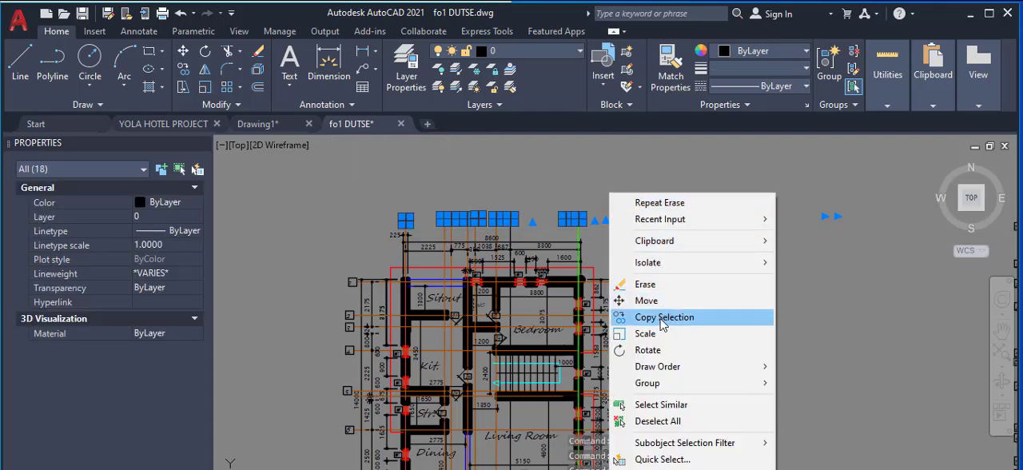
click(663, 318)
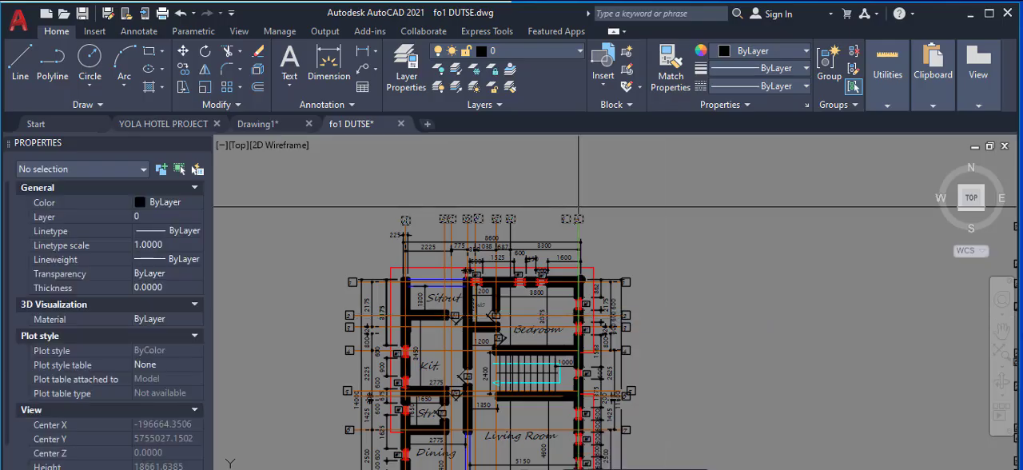
scroll(591, 264, up, 8)
click(556, 277)
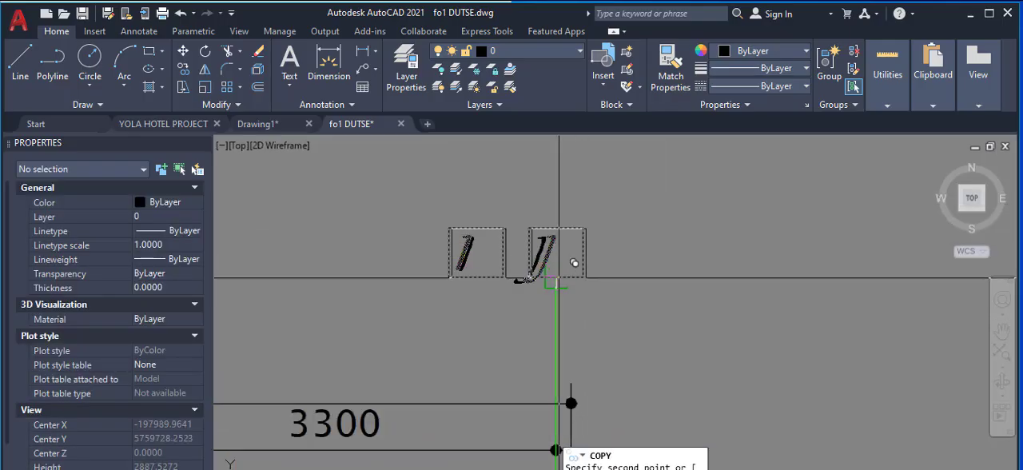
scroll(479, 256, down, 7)
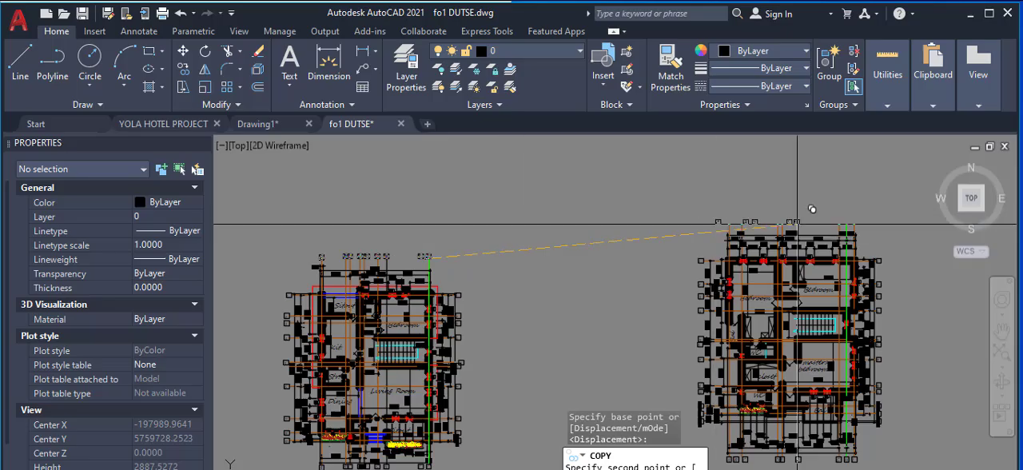
scroll(768, 200, up, 8)
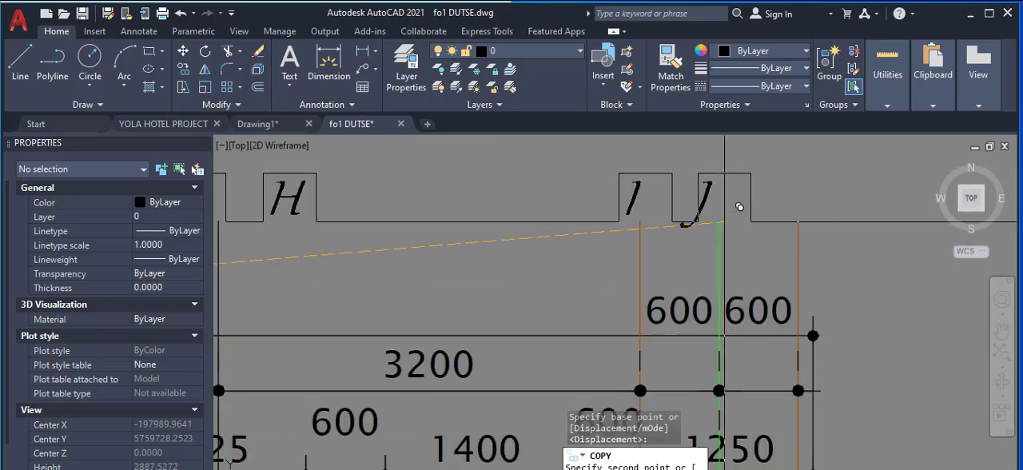
click(720, 218)
right_click(652, 205)
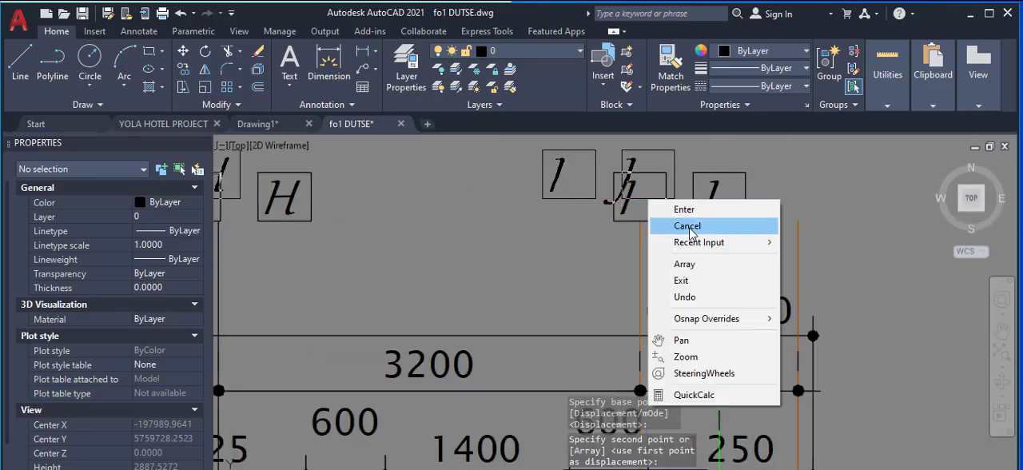
click(685, 223)
Step: Compare the copied labels A to J above the upper floor plan with its axis lines and the ground floor label row
scroll(686, 234, down, 5)
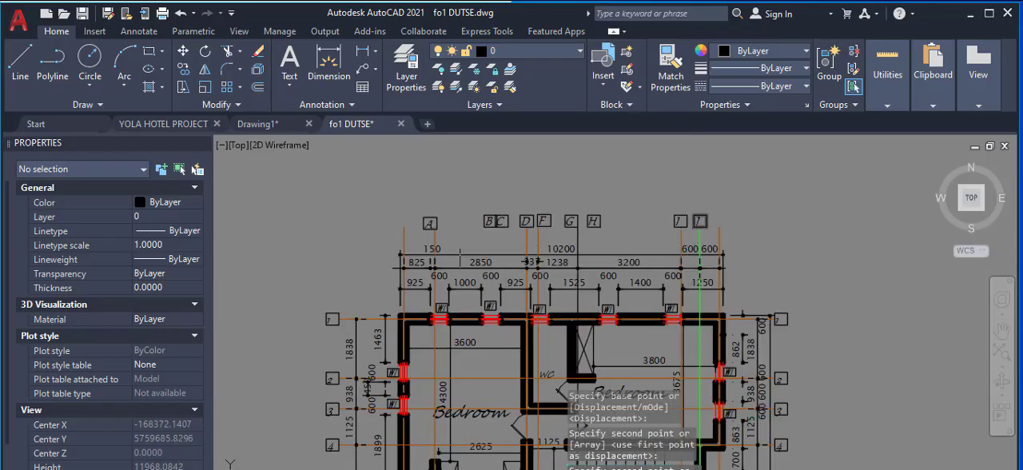
scroll(434, 249, up, 2)
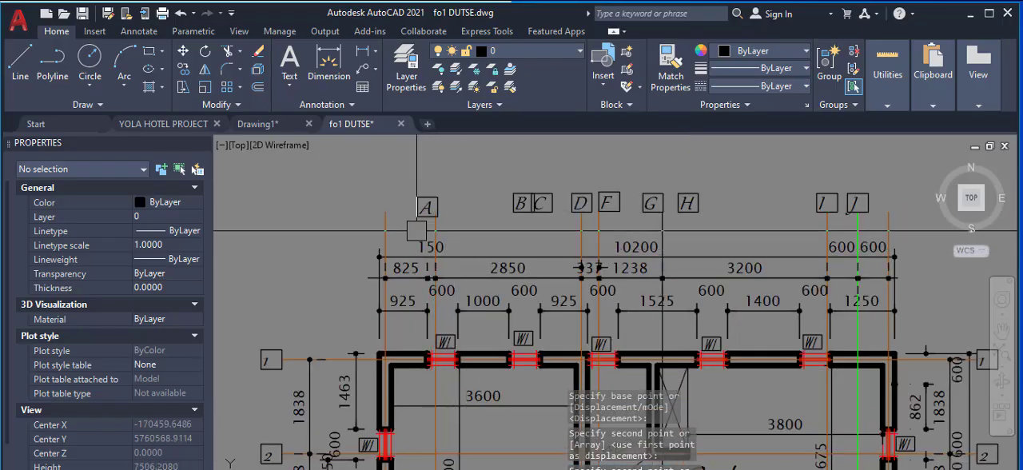
scroll(418, 231, up, 2)
scroll(591, 224, down, 3)
scroll(641, 228, up, 2)
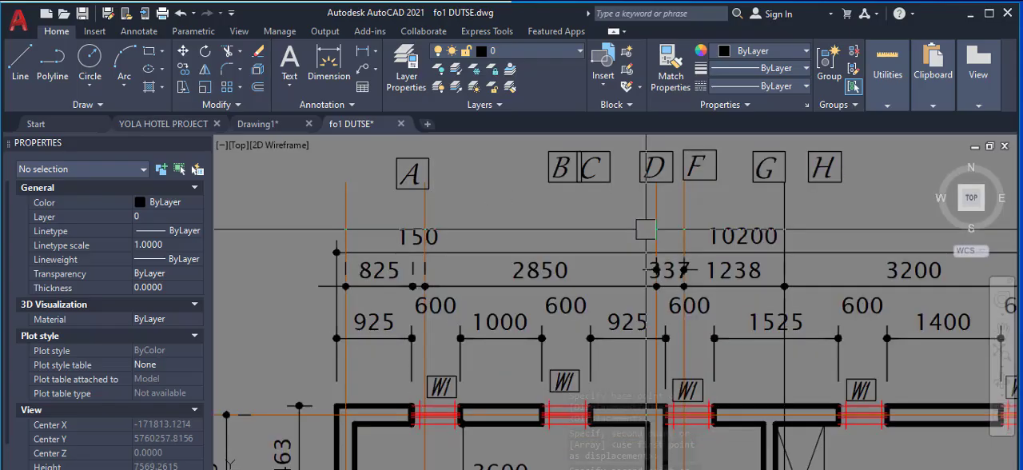
scroll(493, 227, down, 2)
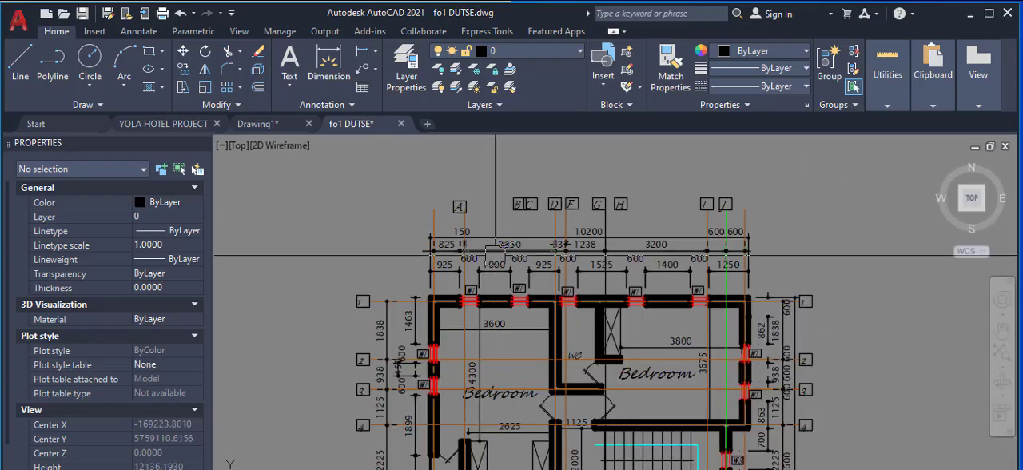
scroll(495, 255, down, 8)
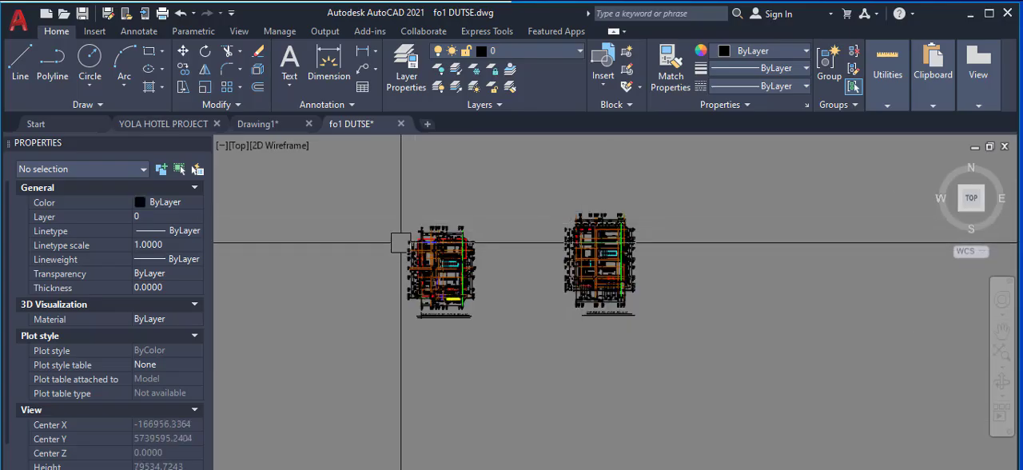
scroll(400, 242, up, 12)
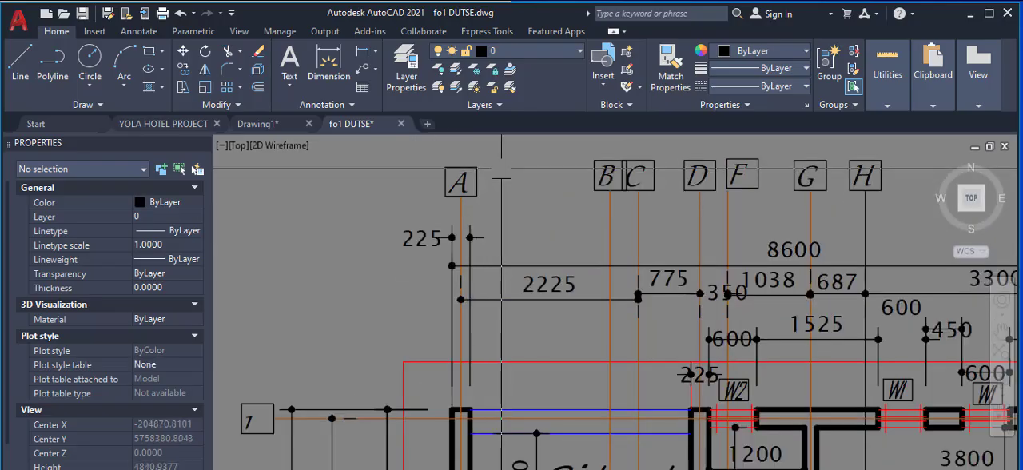
scroll(369, 278, down, 4)
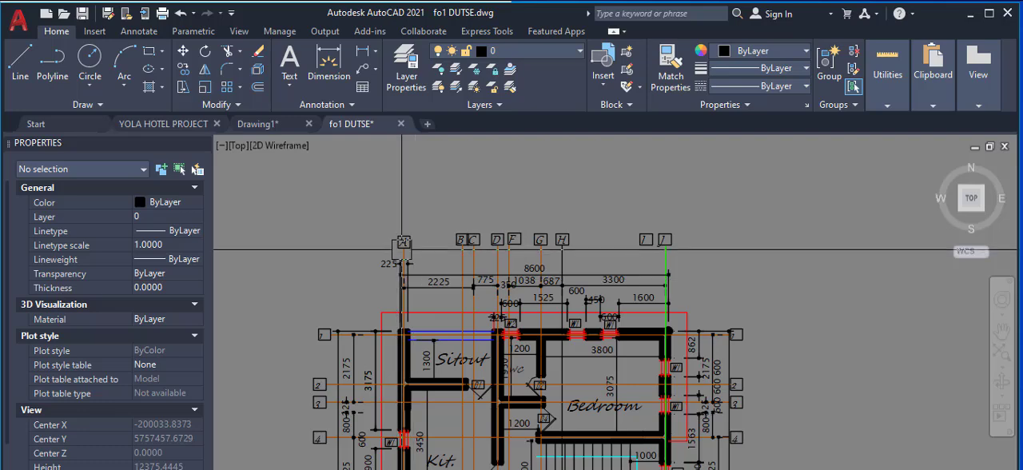
scroll(404, 252, down, 3)
scroll(742, 314, up, 5)
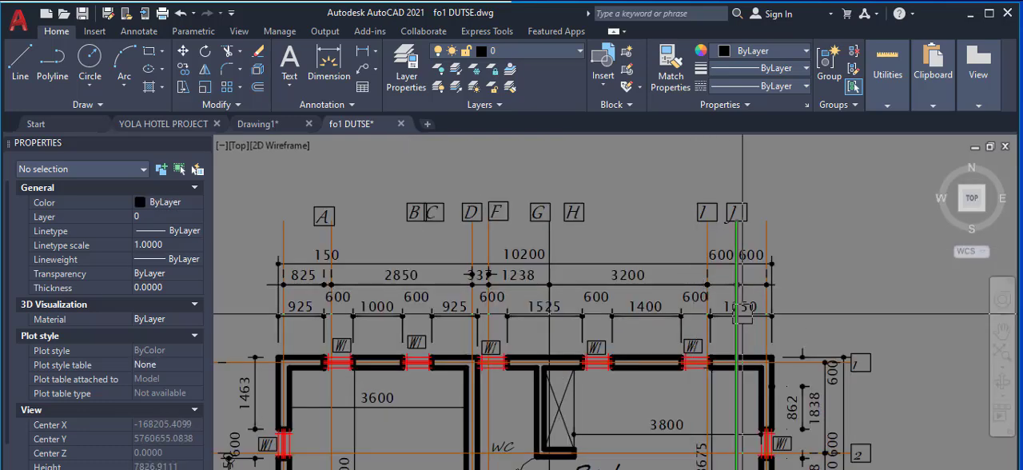
scroll(751, 303, up, 3)
scroll(701, 276, down, 3)
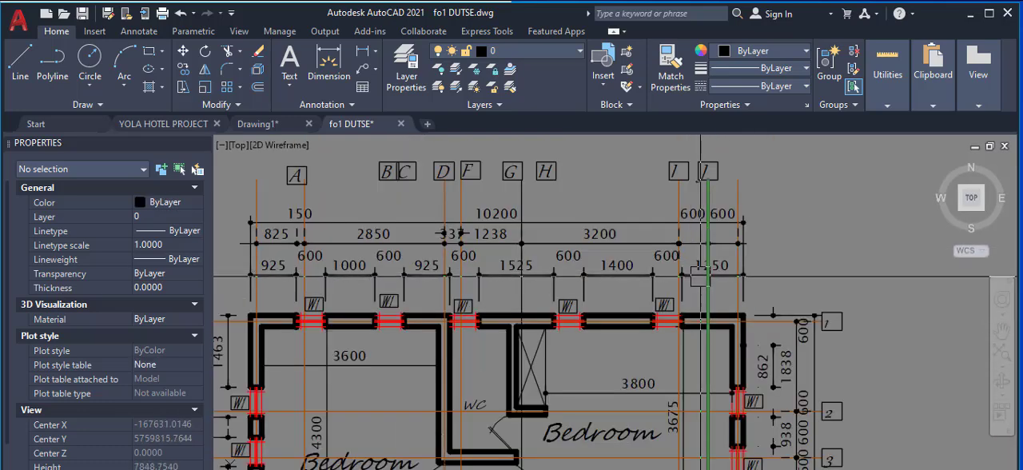
Step: Examine how label A lines up with the neighbouring axis lines near the 825 and 150 dimensions on the upper floor plan
scroll(700, 276, down, 2)
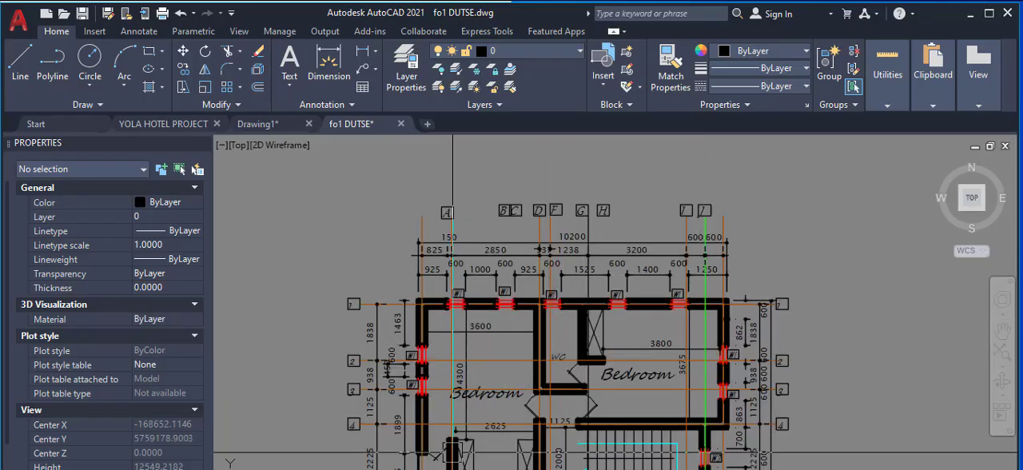
scroll(464, 164, up, 6)
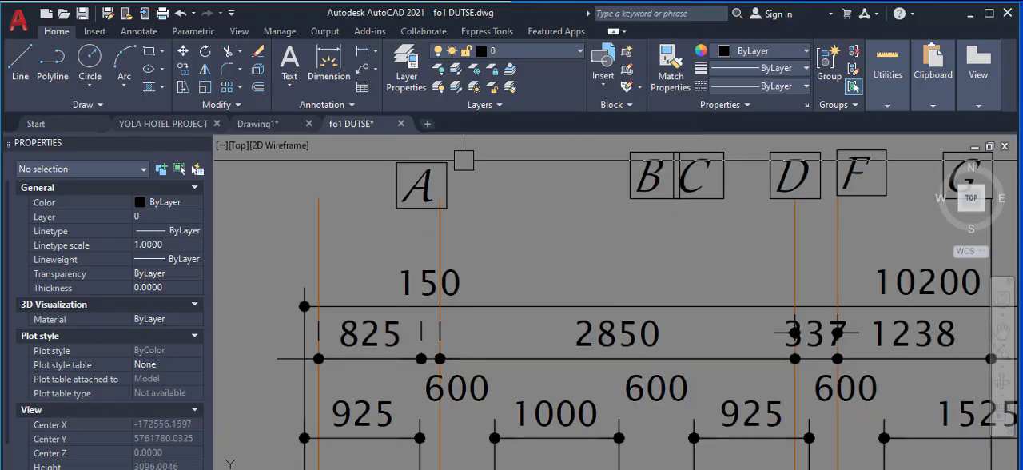
scroll(464, 160, down, 2)
scroll(450, 208, up, 2)
scroll(433, 237, down, 2)
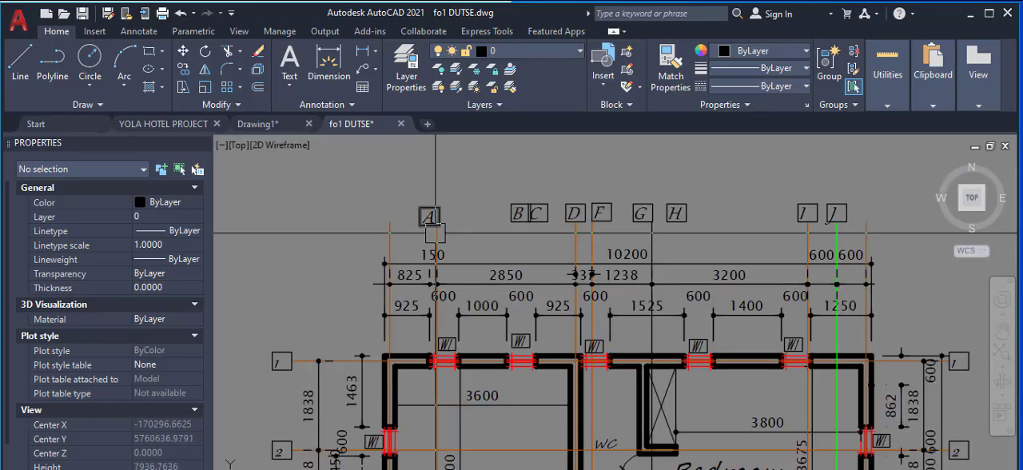
scroll(427, 244, up, 2)
scroll(428, 245, up, 1)
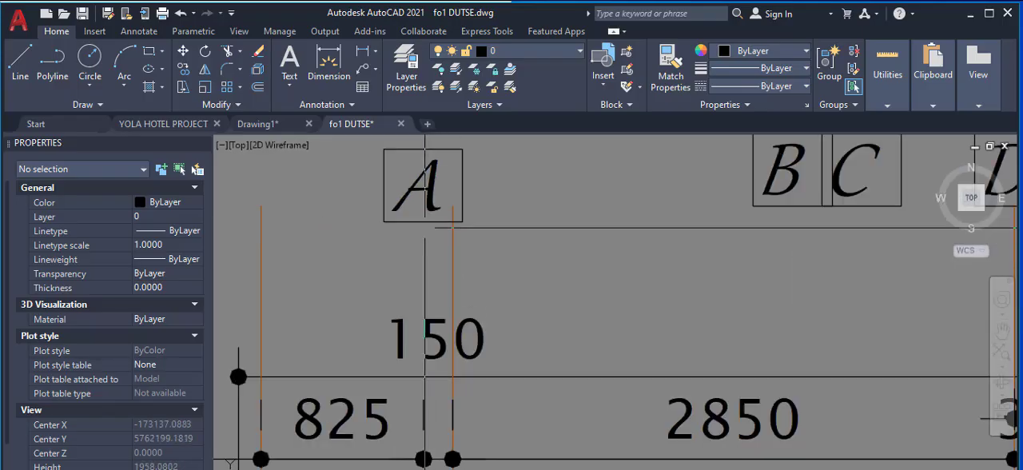
scroll(434, 295, down, 5)
scroll(434, 296, up, 2)
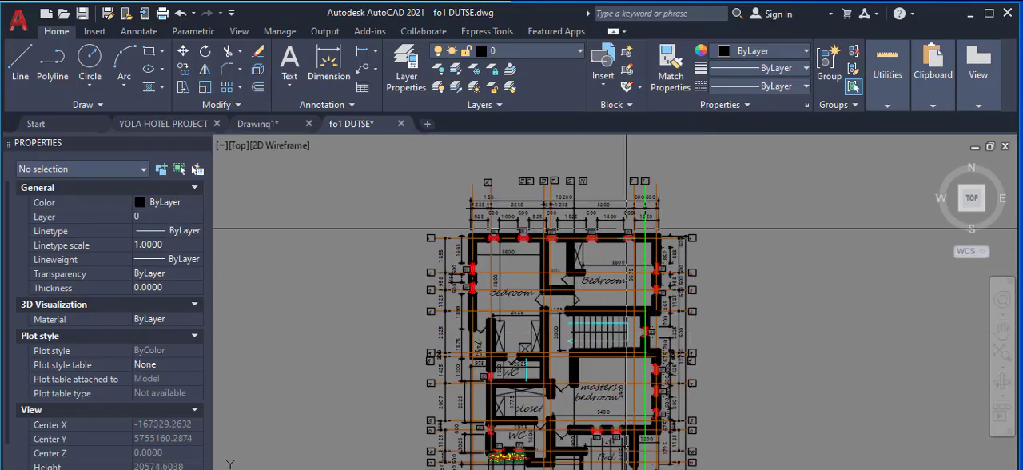
Step: Inspect the outermost axis line beyond green axis J on the upper floor plan and its label position
scroll(671, 254, up, 2)
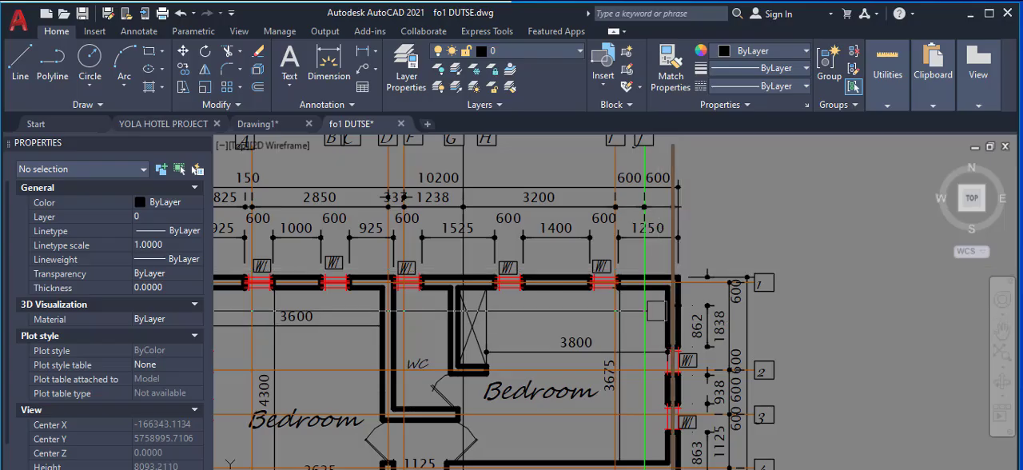
scroll(688, 287, up, 4)
scroll(692, 318, down, 4)
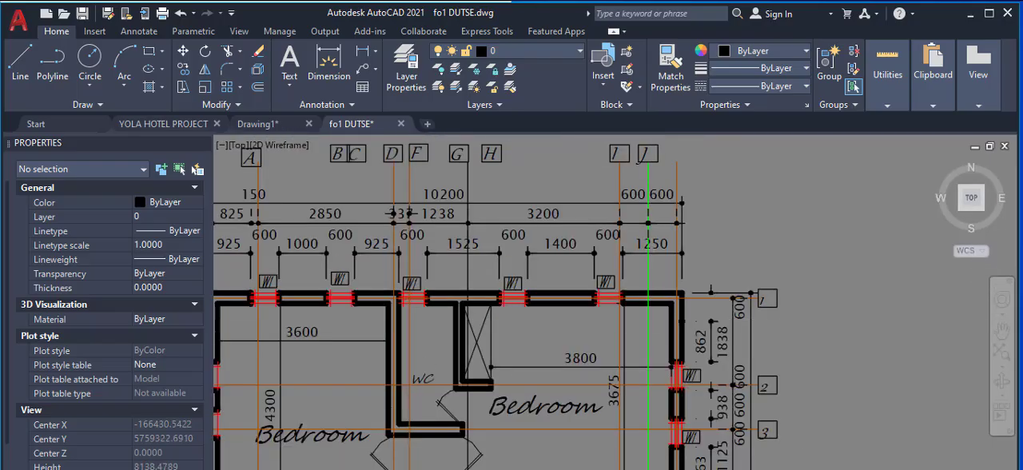
scroll(681, 279, down, 3)
scroll(679, 276, up, 3)
scroll(679, 276, down, 3)
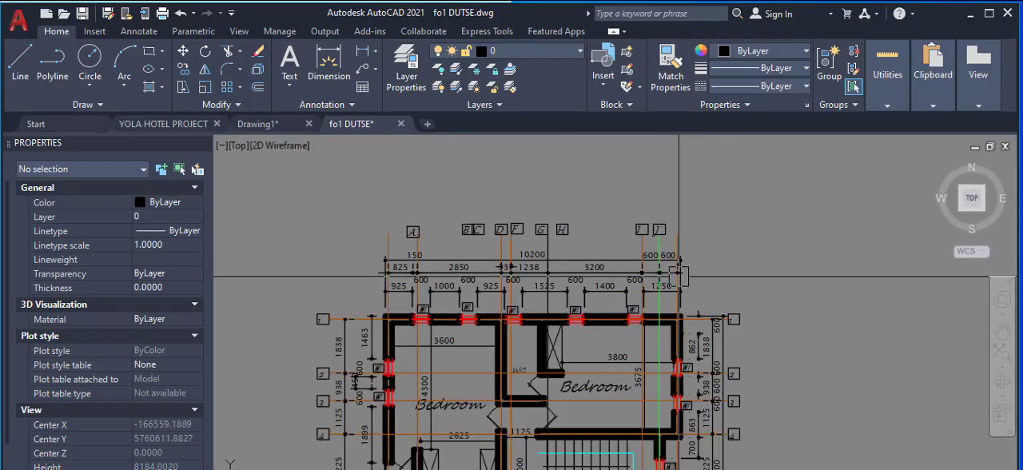
Step: Check the numbered axis labels beside the ground floor plan, from 1 down to 9, against the upper floor plan
scroll(680, 276, down, 6)
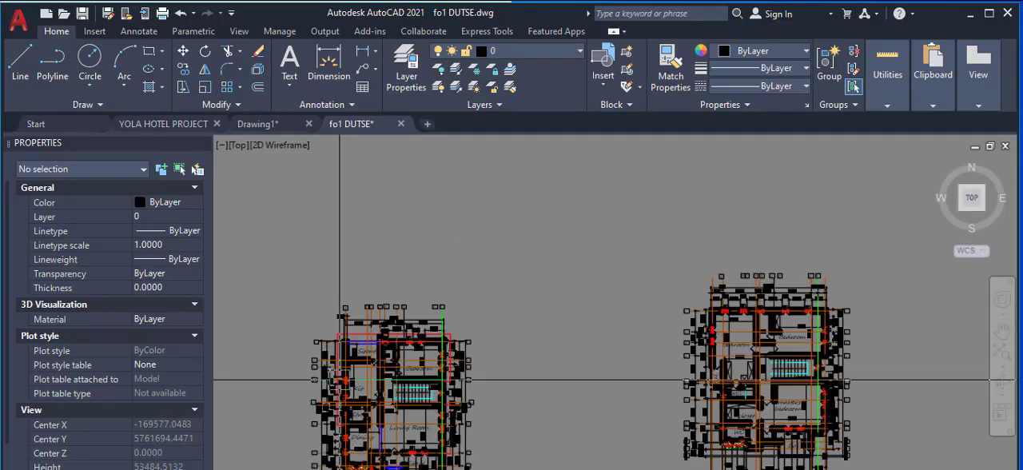
scroll(328, 368, up, 8)
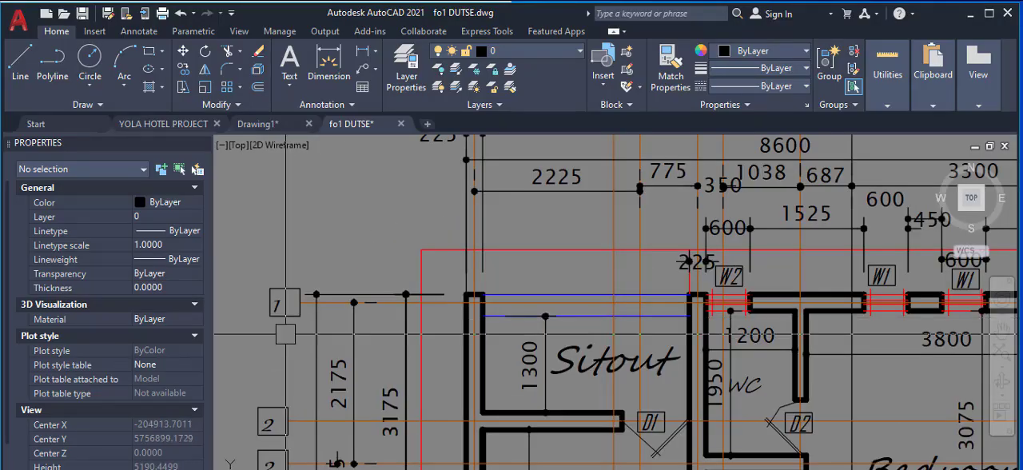
scroll(286, 334, up, 3)
scroll(326, 270, down, 9)
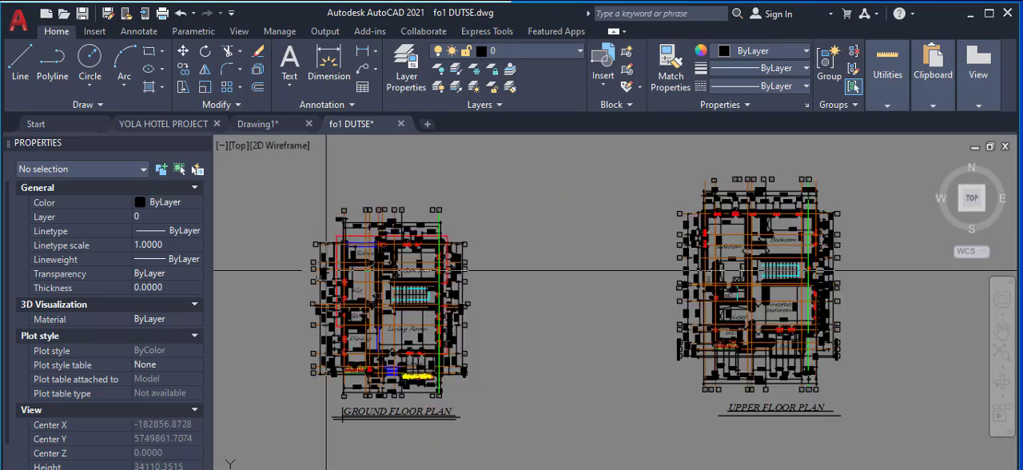
scroll(320, 352, up, 11)
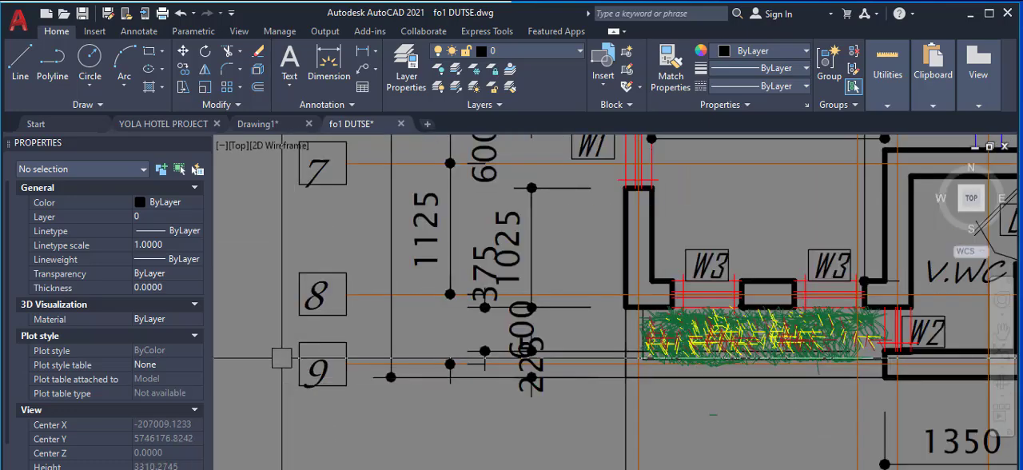
scroll(282, 358, down, 10)
scroll(399, 320, up, 3)
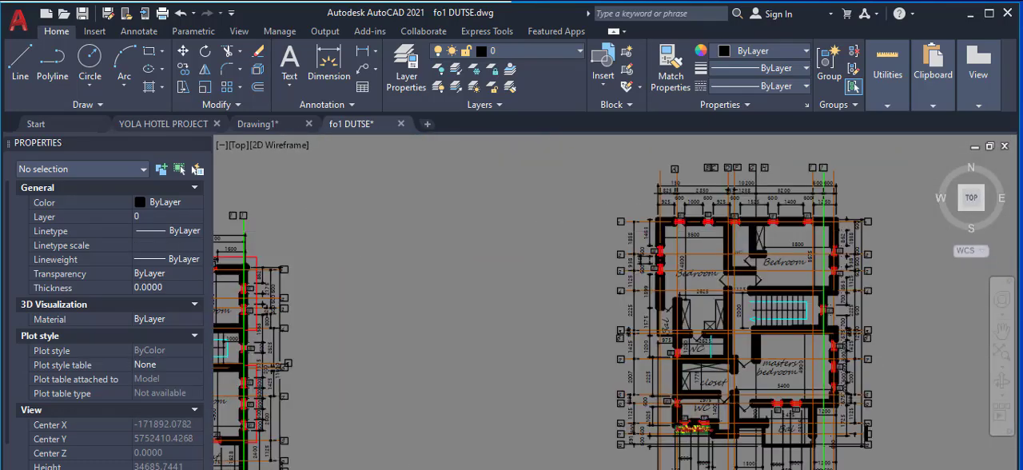
Step: Examine the numbered axis labels beside the upper floor plan, from 1 down to 12, against their horizontal axis lines
scroll(621, 222, up, 5)
scroll(621, 222, up, 10)
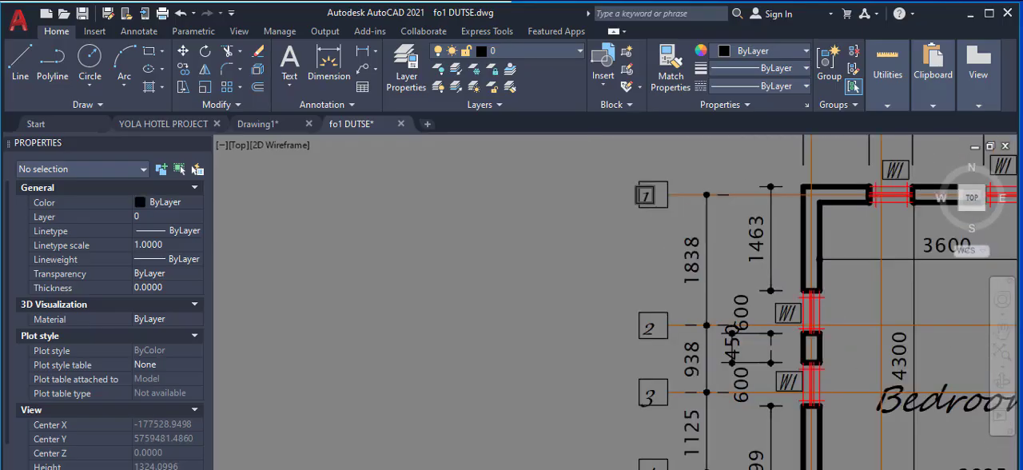
scroll(616, 362, down, 14)
scroll(616, 362, up, 7)
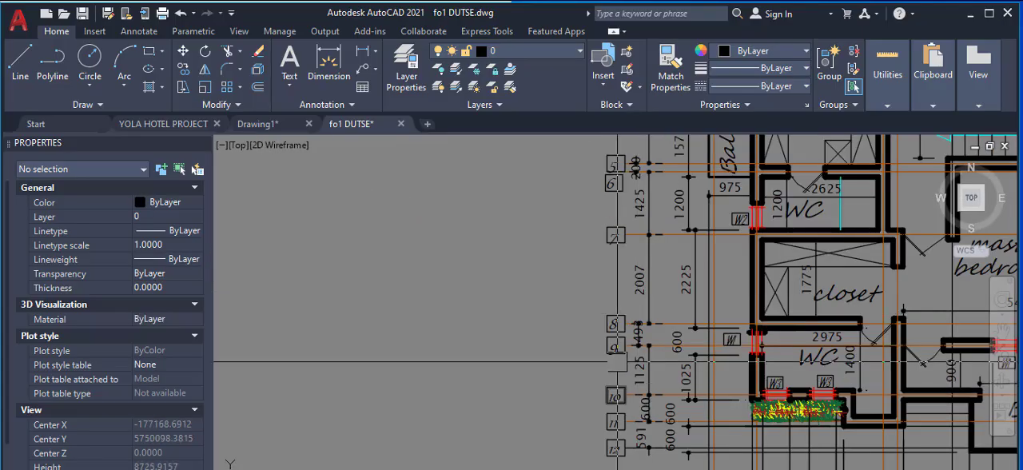
scroll(616, 362, up, 2)
scroll(612, 347, down, 9)
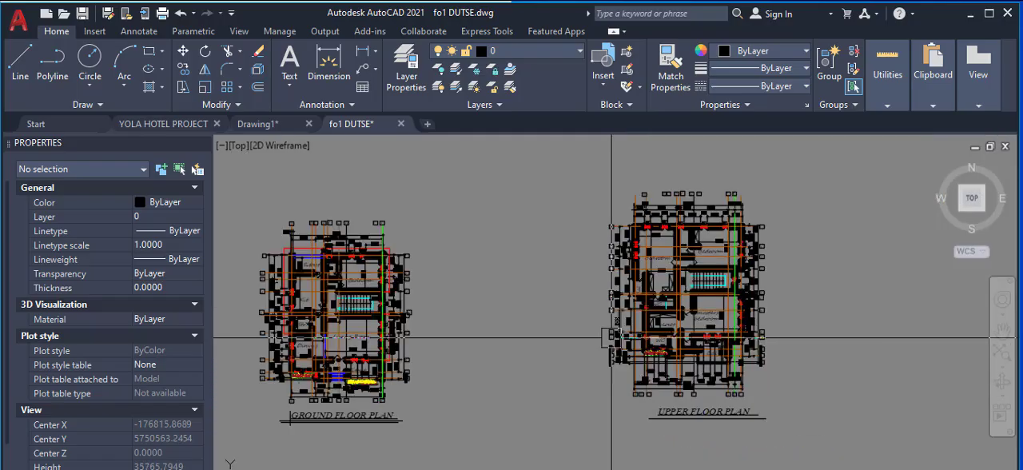
scroll(611, 338, up, 2)
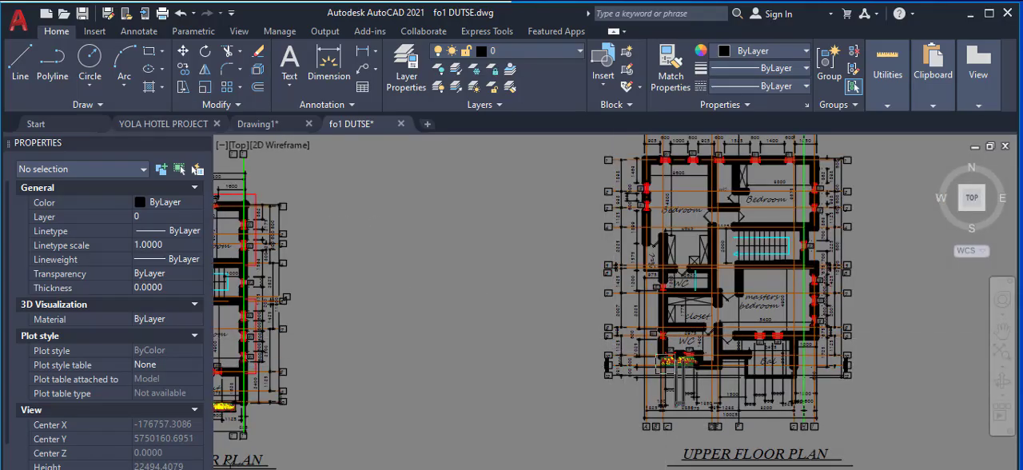
scroll(611, 342, down, 2)
Step: Select the red outline segments around the ground floor plan's Sitout and Bedroom sides to highlight them
scroll(301, 288, up, 4)
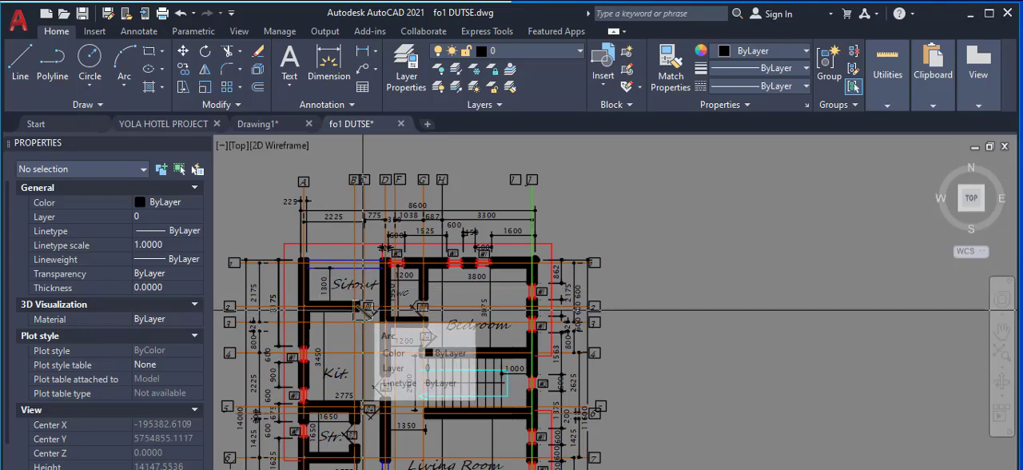
scroll(338, 243, up, 3)
click(338, 244)
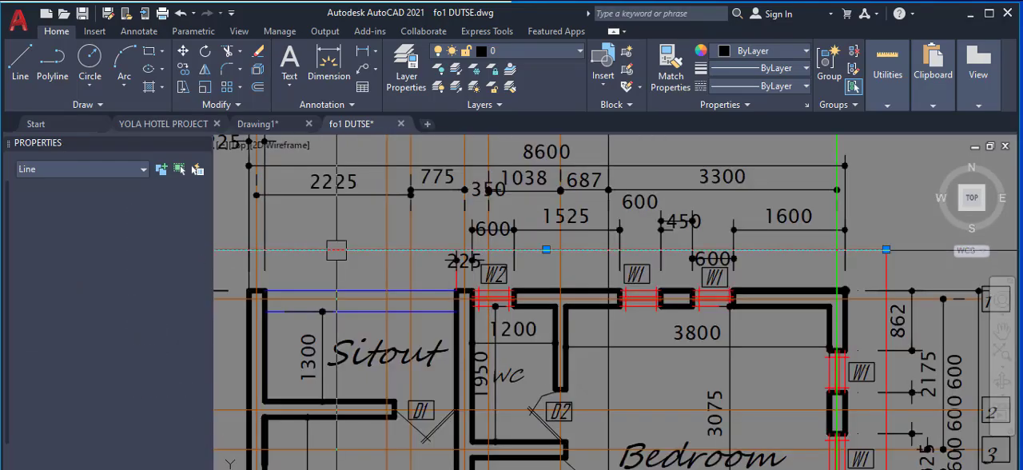
scroll(328, 255, down, 3)
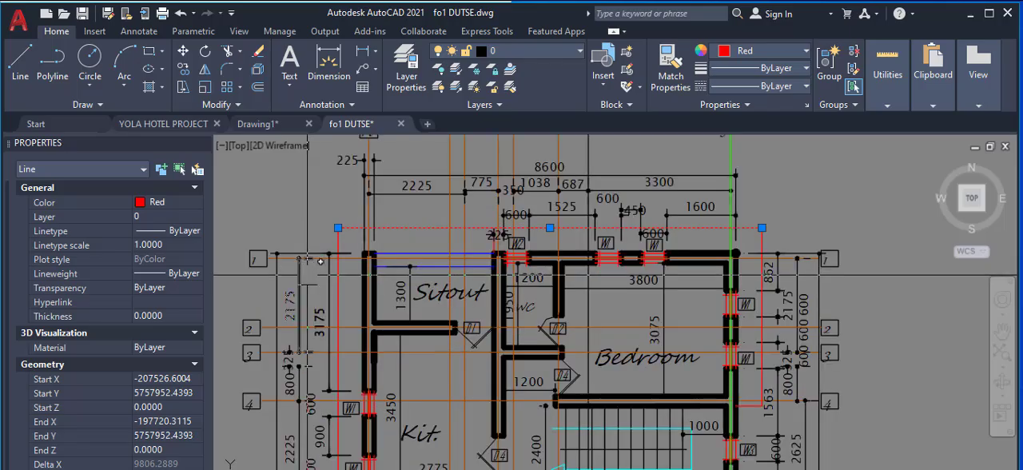
scroll(320, 261, up, 3)
click(334, 289)
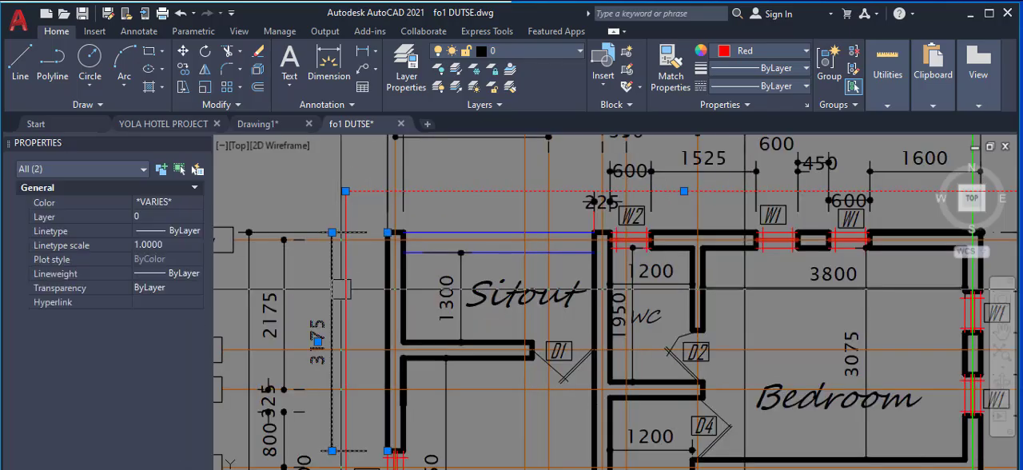
scroll(341, 288, up, 3)
click(352, 275)
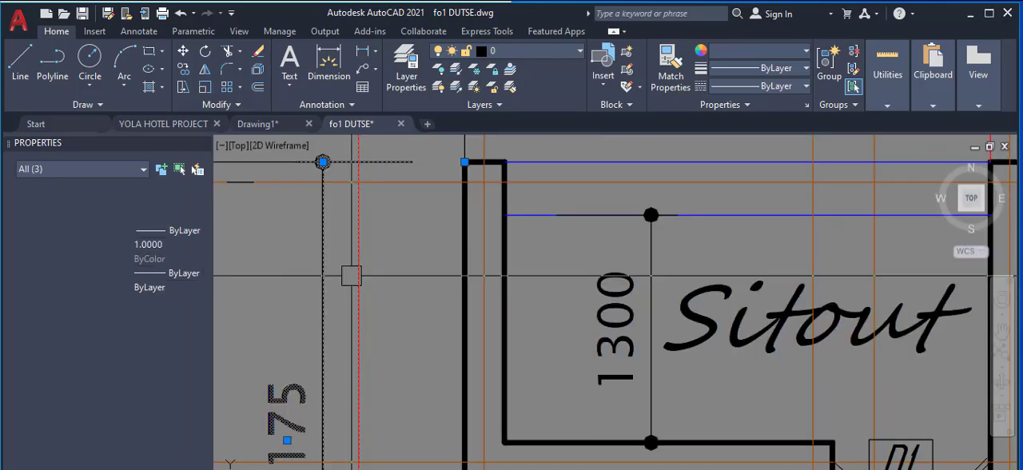
scroll(351, 276, down, 8)
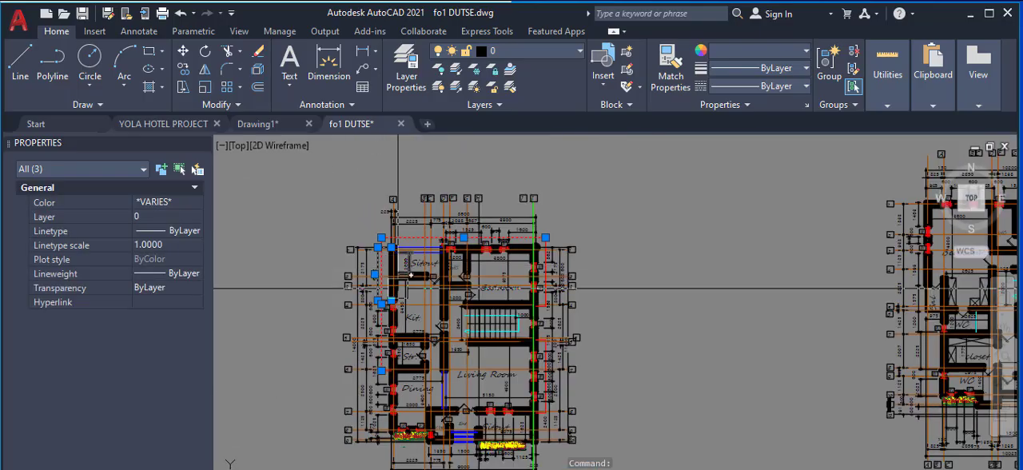
middle_drag(390, 354, 391, 320)
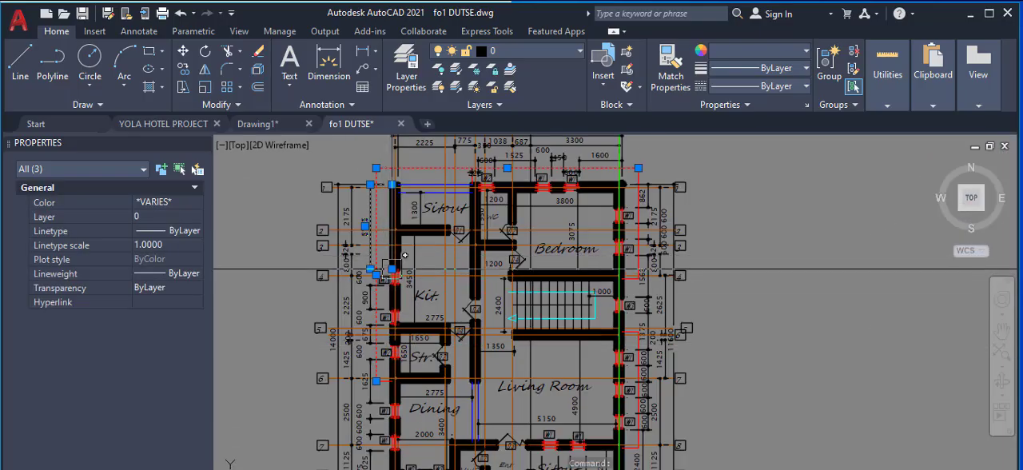
scroll(538, 217, up, 5)
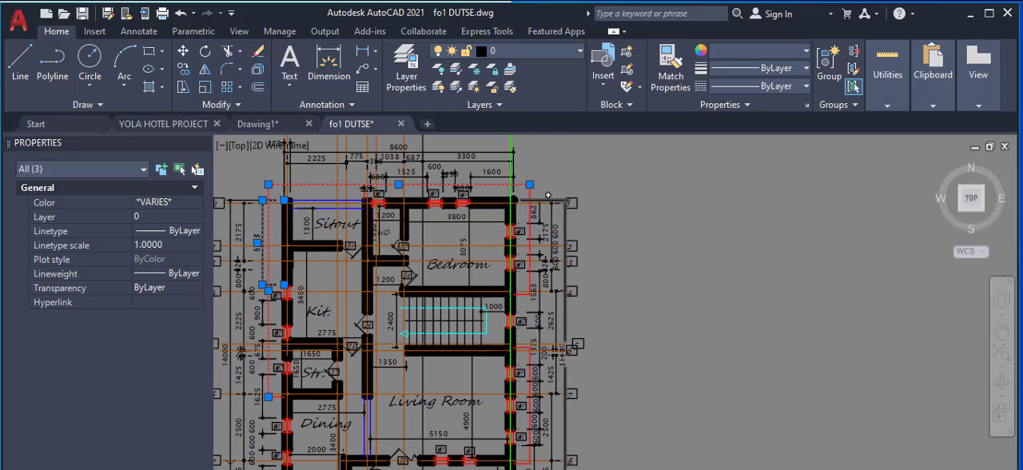
scroll(521, 222, up, 4)
click(546, 243)
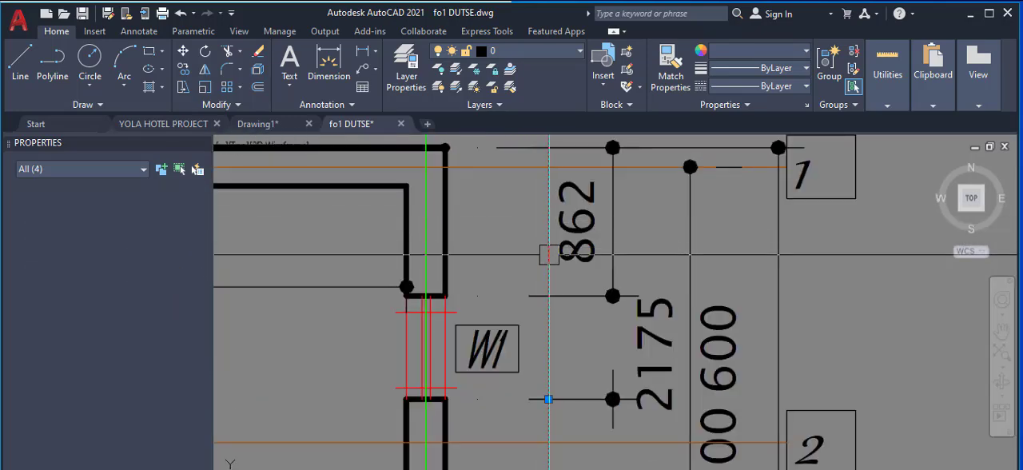
scroll(457, 252, down, 6)
scroll(452, 252, down, 3)
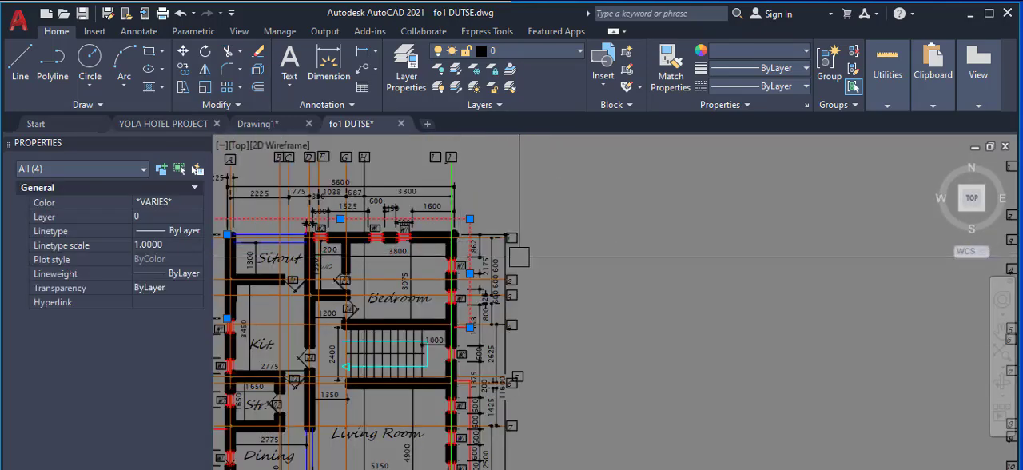
Step: Compare the highlighted ground floor outline with the upper floor plan's outer walls and axes, and clear the selection
scroll(616, 255, down, 2)
scroll(659, 261, down, 1)
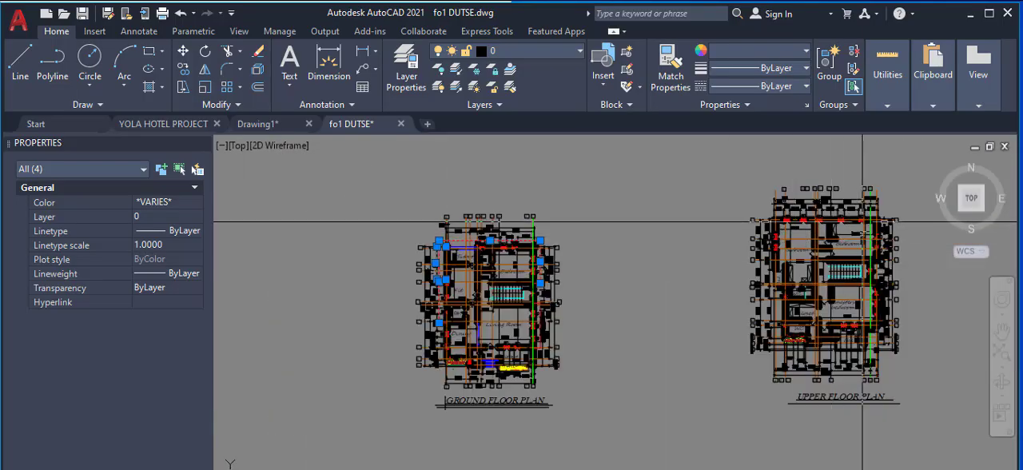
scroll(817, 255, up, 6)
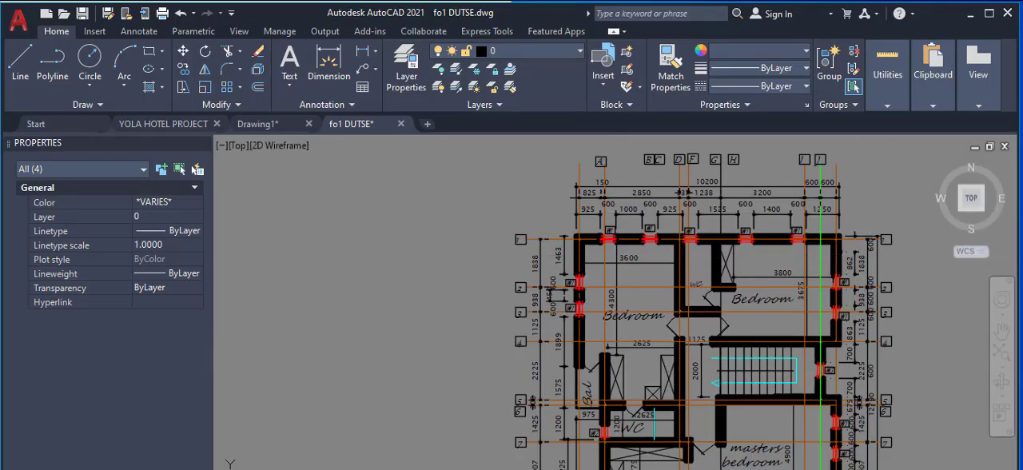
scroll(600, 288, up, 5)
scroll(504, 231, down, 5)
scroll(494, 253, down, 2)
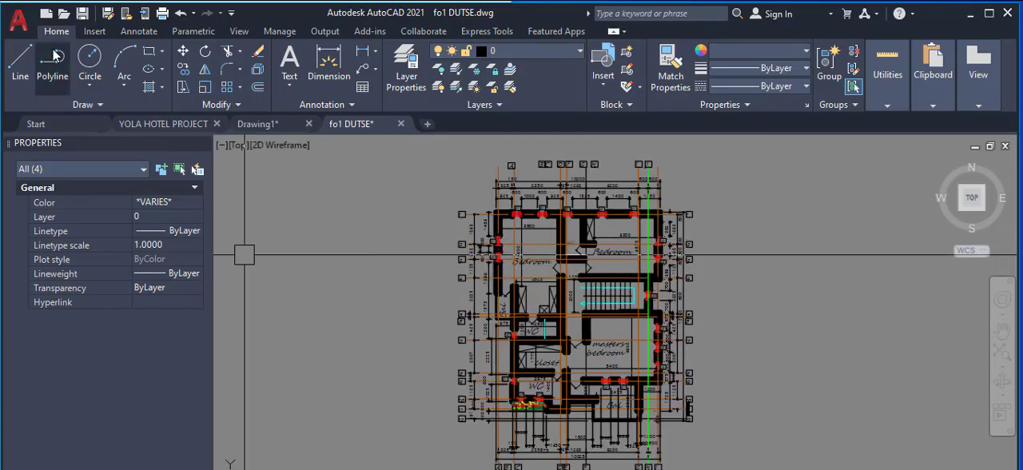
key(Escape)
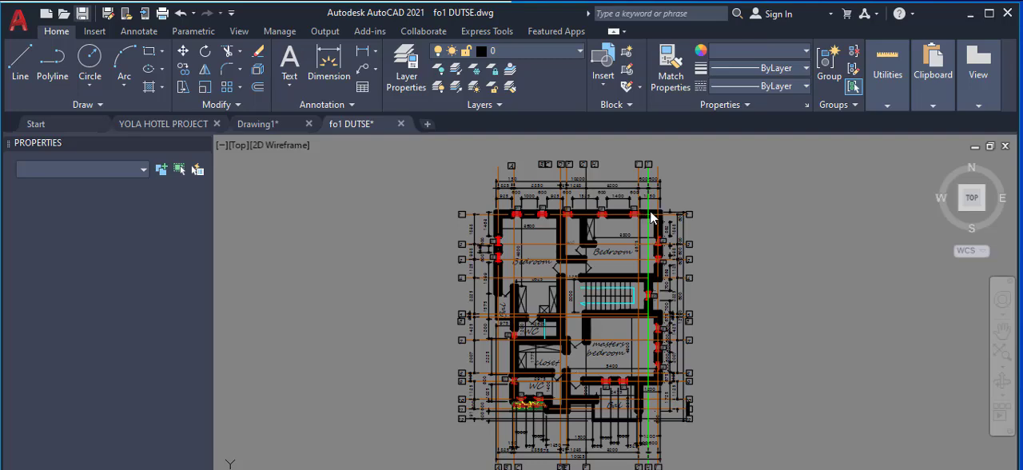
scroll(605, 242, up, 8)
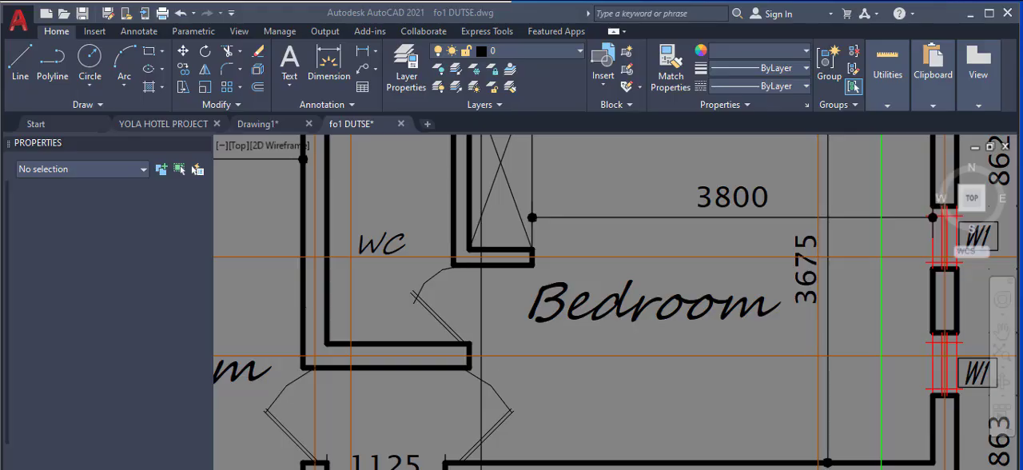
click(603, 242)
scroll(655, 206, up, 2)
scroll(660, 444, down, 6)
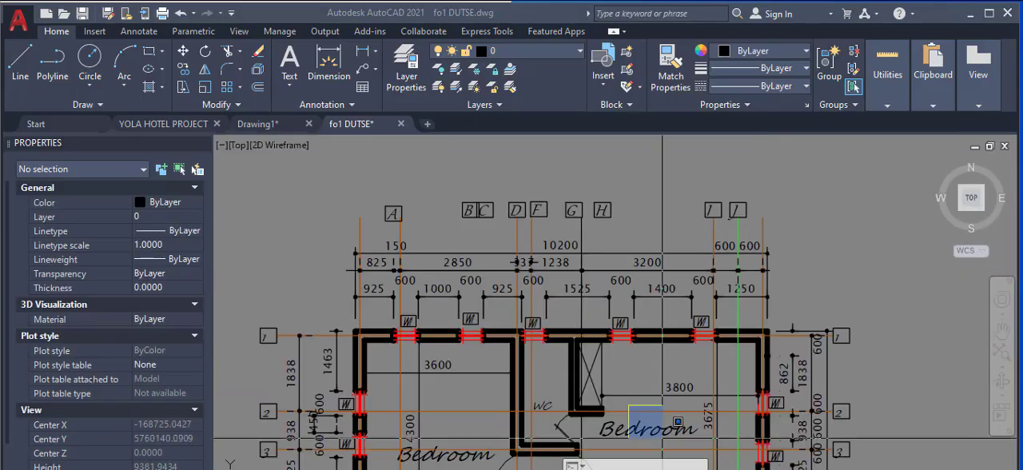
scroll(649, 427, up, 6)
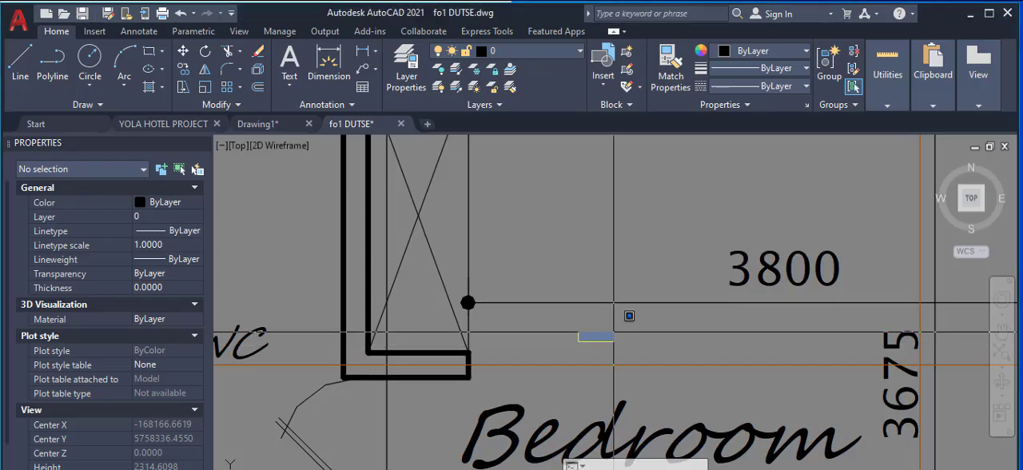
scroll(615, 340, down, 4)
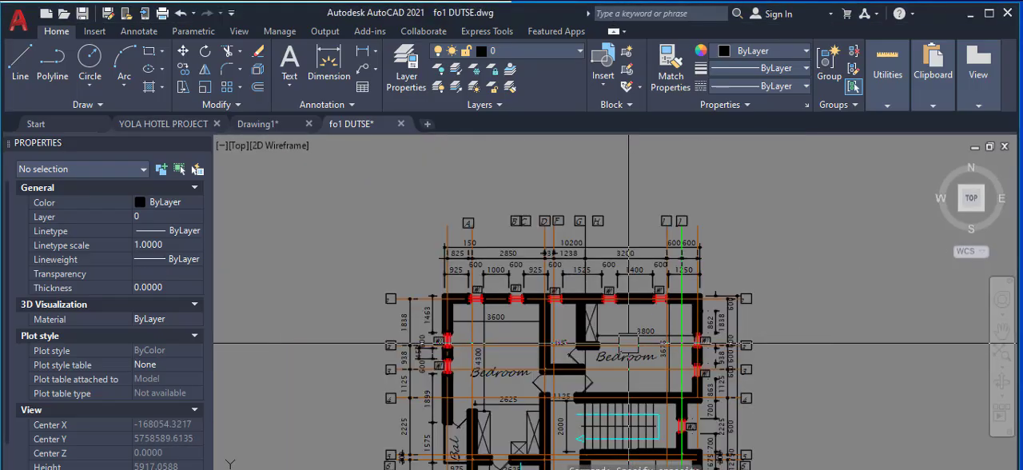
Step: Set the colour of horizontal axis line 4, along the wall above the staircase, to Green on both floor plans
scroll(583, 408, up, 10)
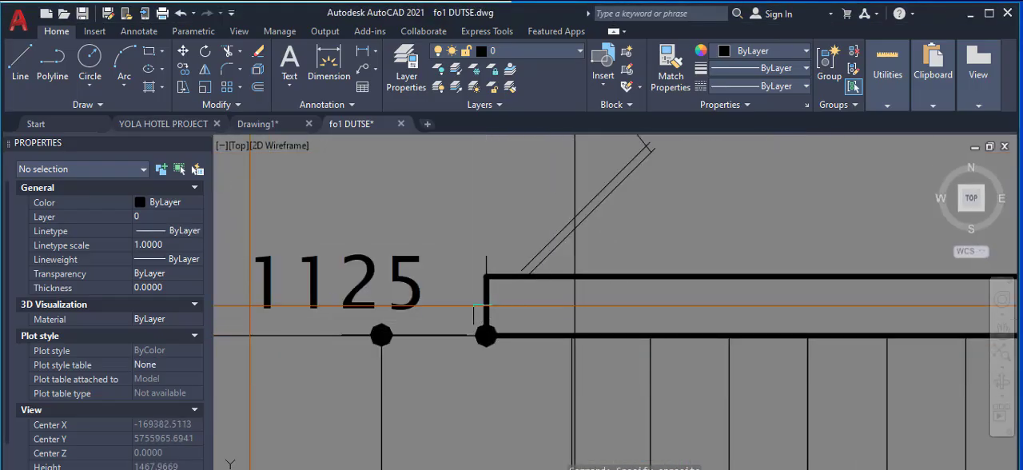
click(465, 302)
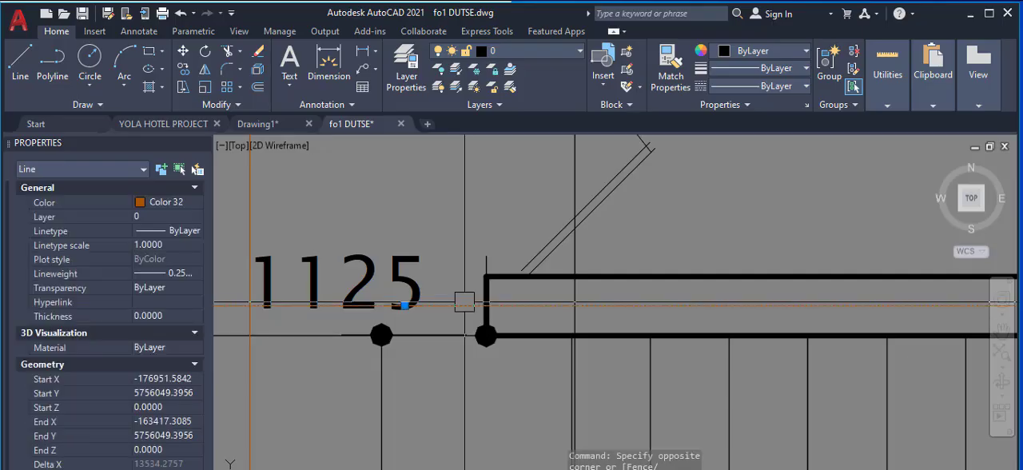
scroll(687, 290, down, 10)
scroll(687, 290, down, 3)
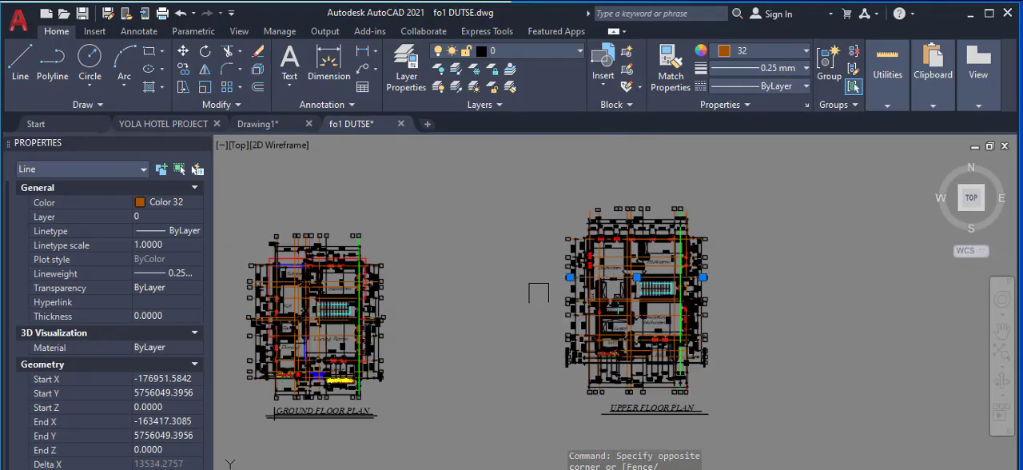
scroll(308, 296, up, 12)
scroll(307, 297, down, 4)
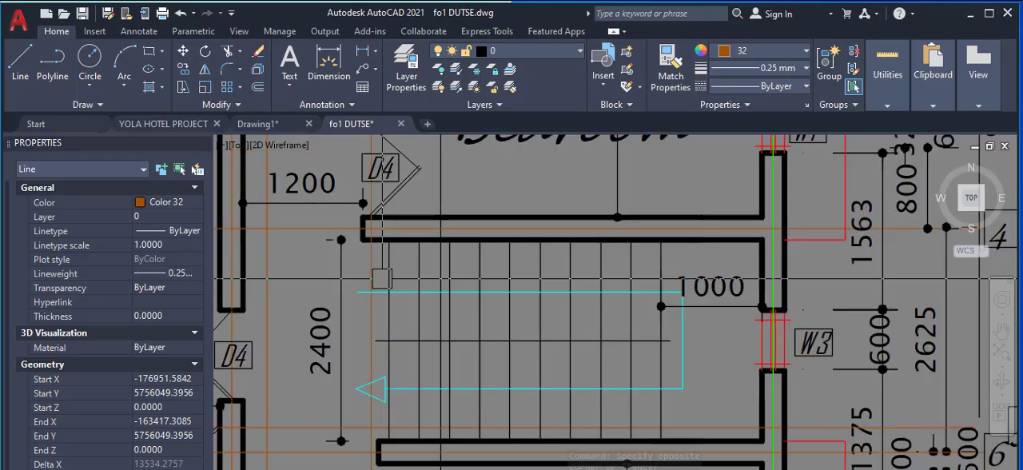
scroll(324, 283, up, 5)
click(310, 296)
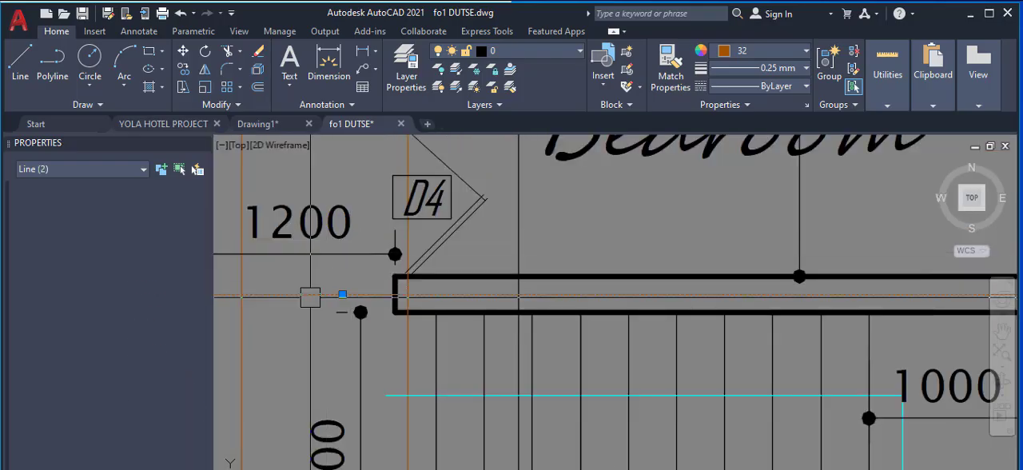
click(176, 205)
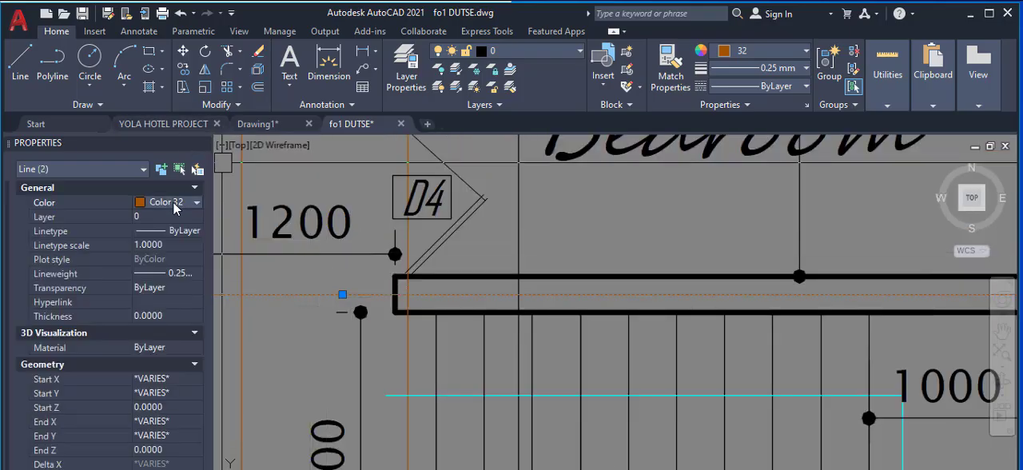
click(196, 202)
click(160, 257)
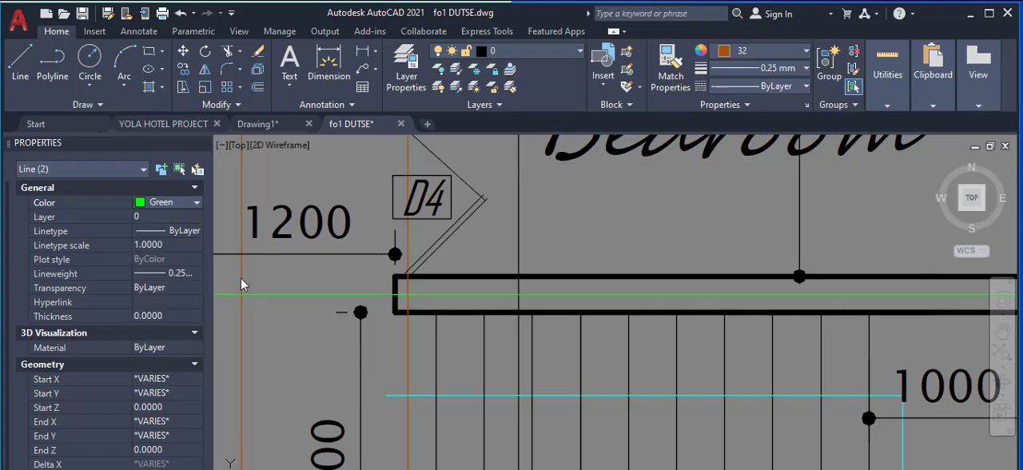
Step: Check that the green horizontal axis meets label 4 on both plans and compare the neighbouring numbered axes
scroll(663, 221, down, 10)
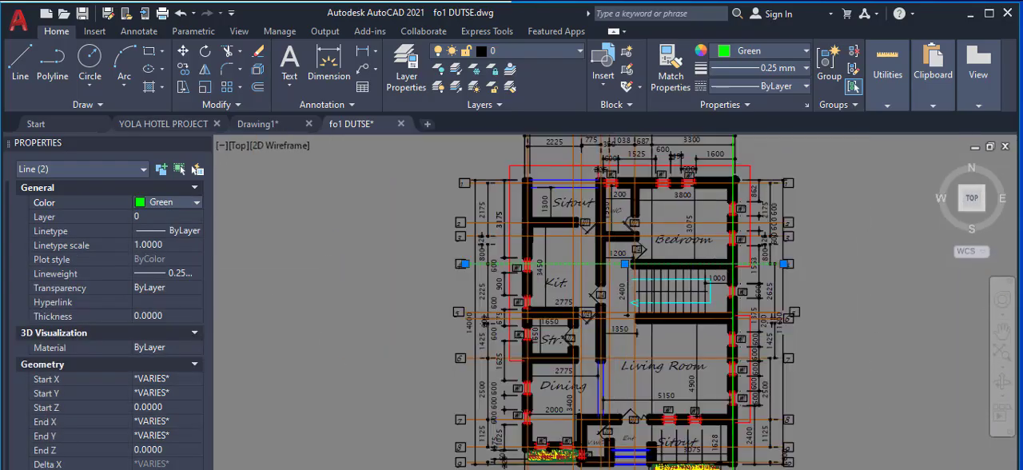
scroll(499, 275, up, 6)
scroll(700, 211, up, 4)
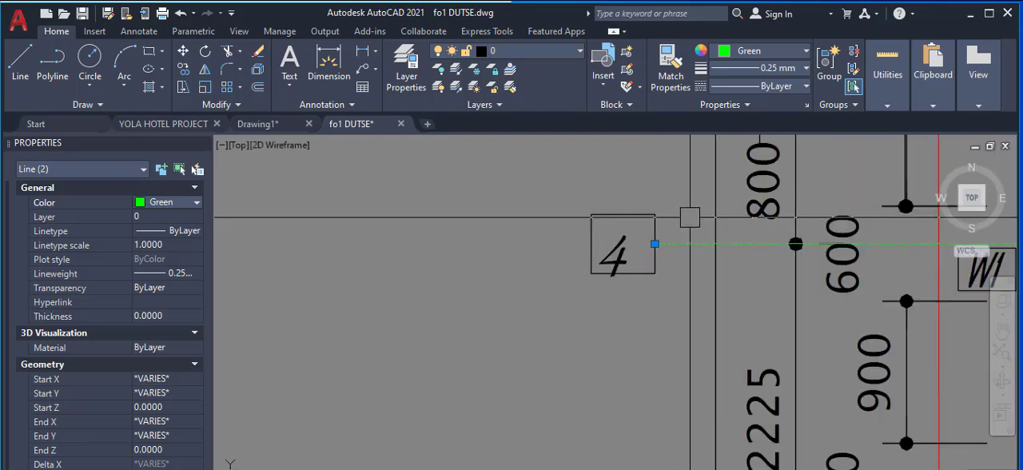
scroll(445, 286, down, 8)
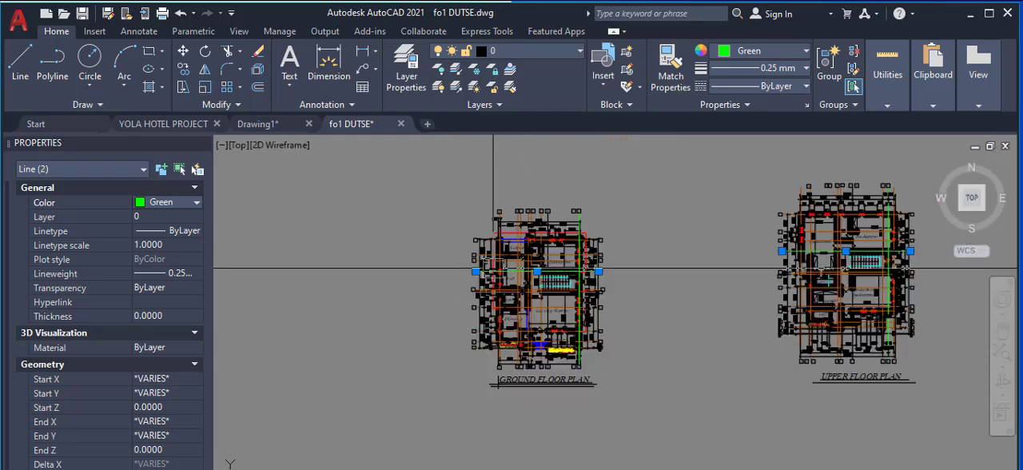
scroll(784, 258, up, 8)
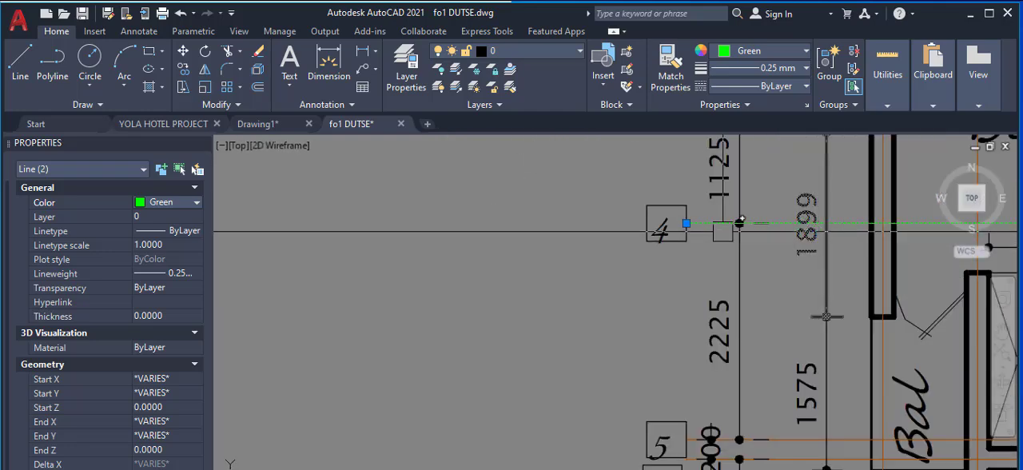
scroll(666, 232, down, 3)
scroll(678, 258, down, 4)
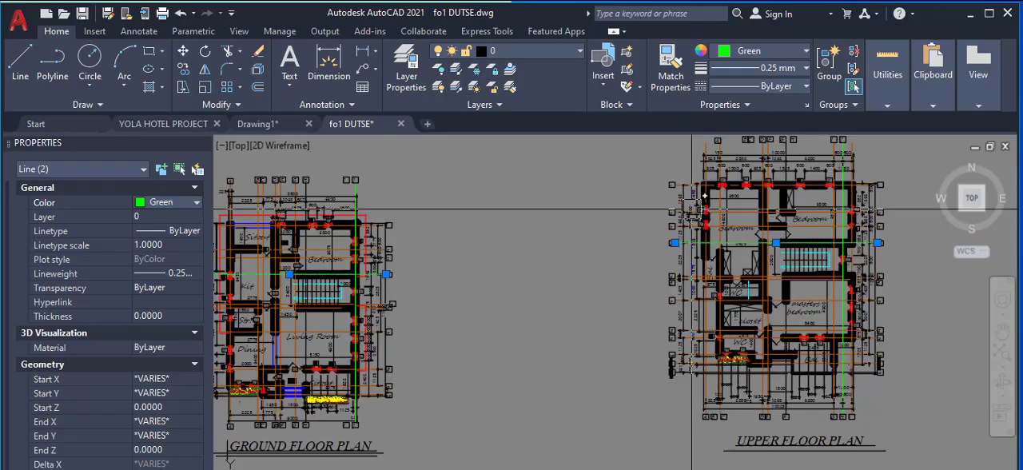
scroll(697, 210, up, 6)
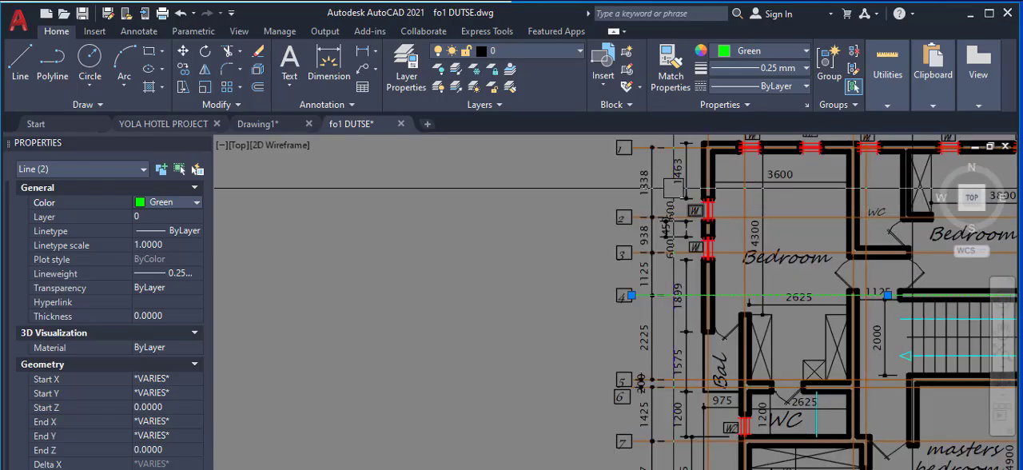
Step: Compare horizontal axes 1 to 4 and their spacing on the ground and upper floor plans, and clear the selection
scroll(679, 190, down, 6)
scroll(481, 274, up, 4)
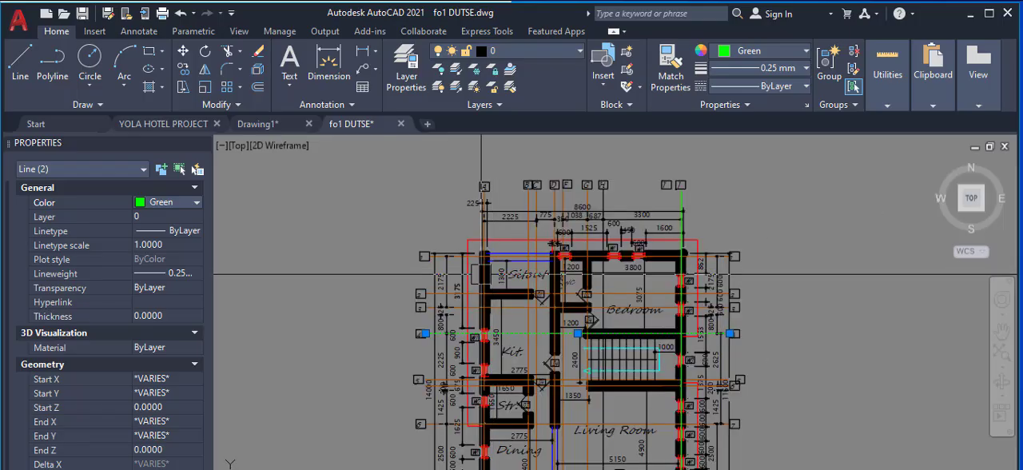
scroll(481, 274, up, 4)
scroll(425, 265, up, 2)
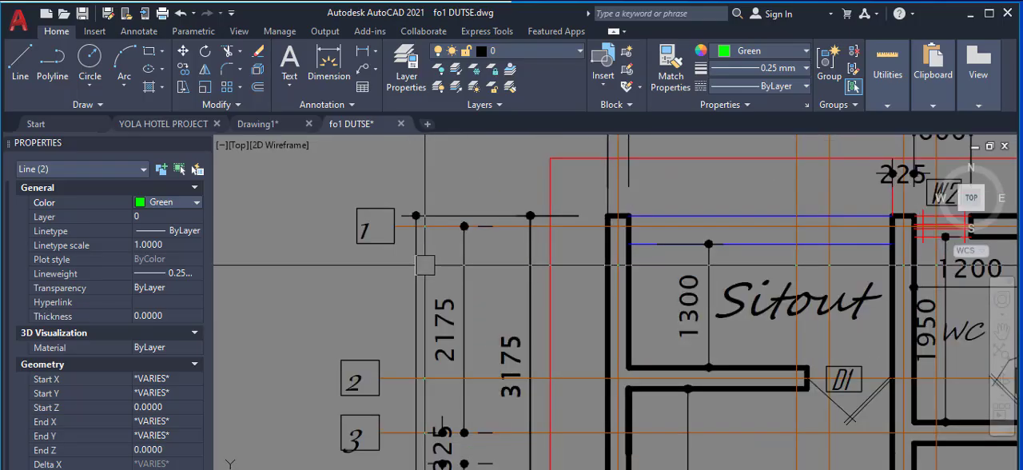
scroll(439, 326, down, 5)
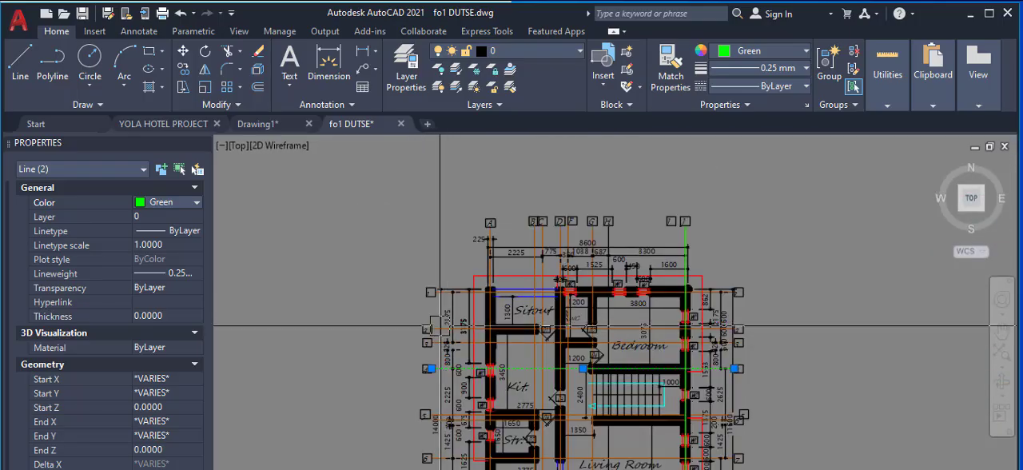
scroll(680, 279, down, 3)
scroll(684, 288, up, 7)
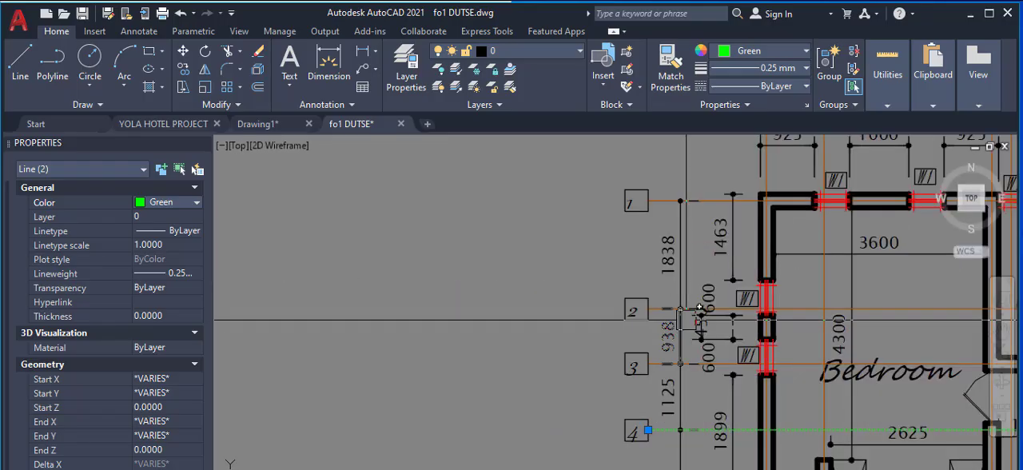
scroll(696, 320, down, 7)
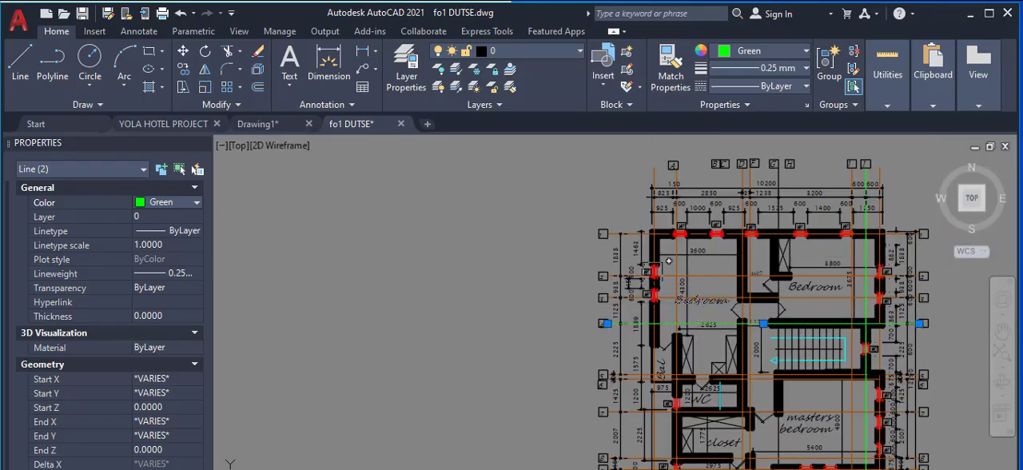
scroll(655, 272, down, 2)
scroll(662, 303, down, 2)
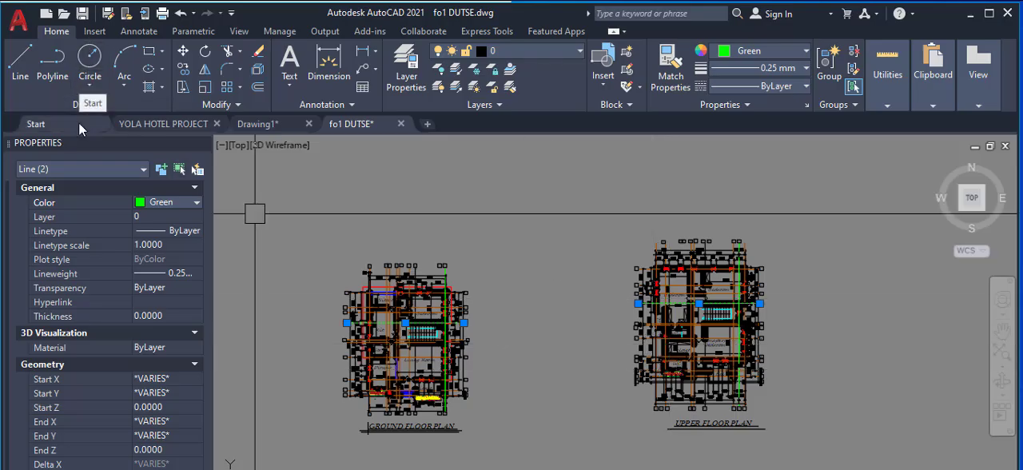
key(Escape)
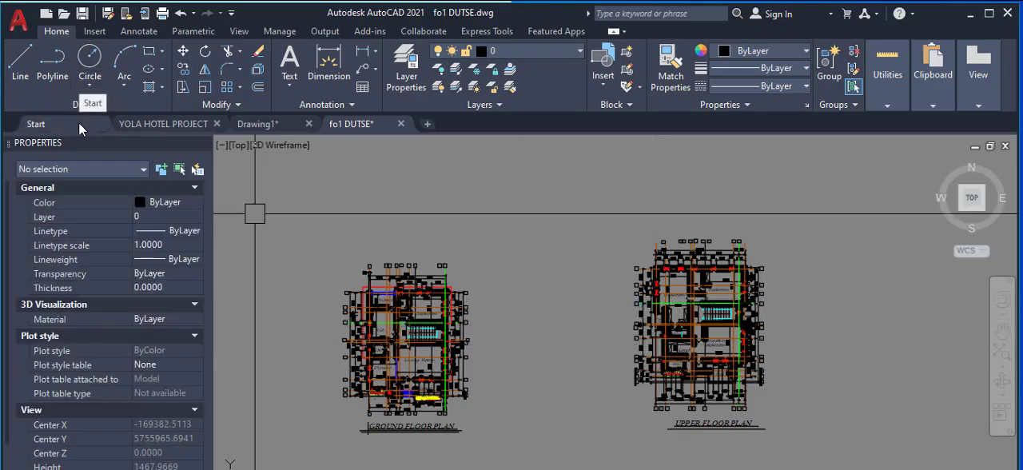
Step: Erase the column of numbered axis labels beside the Bedroom, Bal and WC side of the upper floor plan
scroll(344, 353, up, 4)
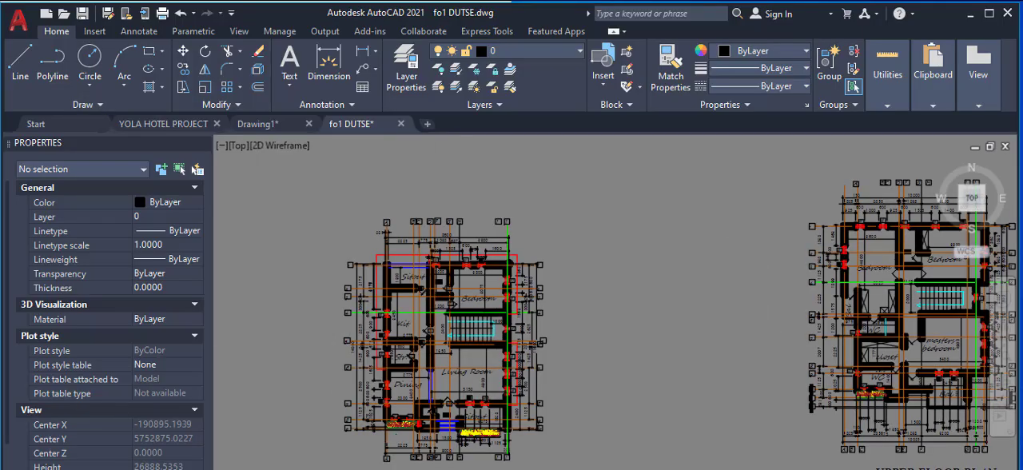
scroll(342, 343, up, 2)
scroll(409, 269, down, 4)
scroll(746, 214, up, 2)
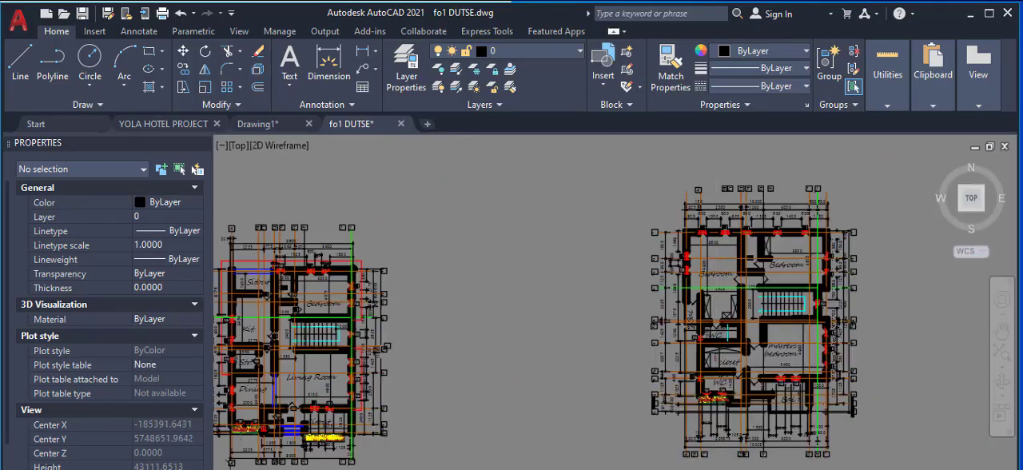
scroll(746, 214, up, 2)
scroll(575, 206, down, 5)
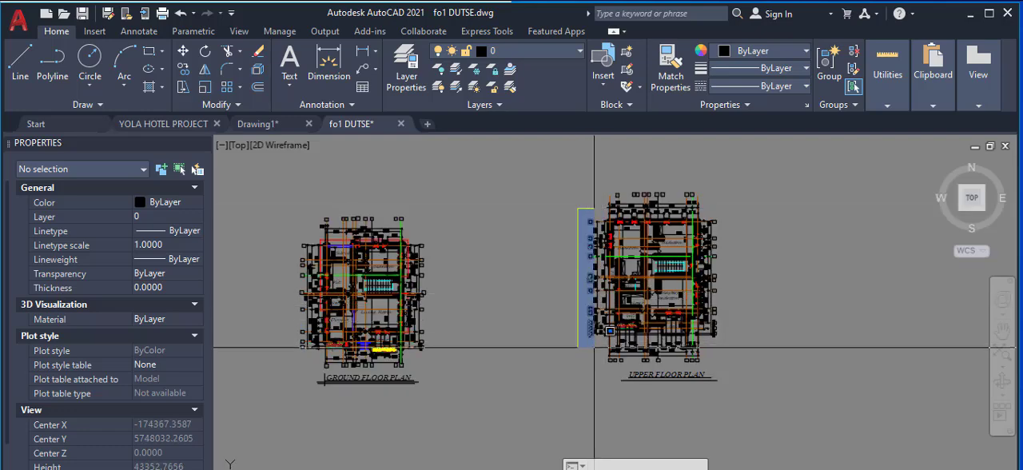
click(594, 347)
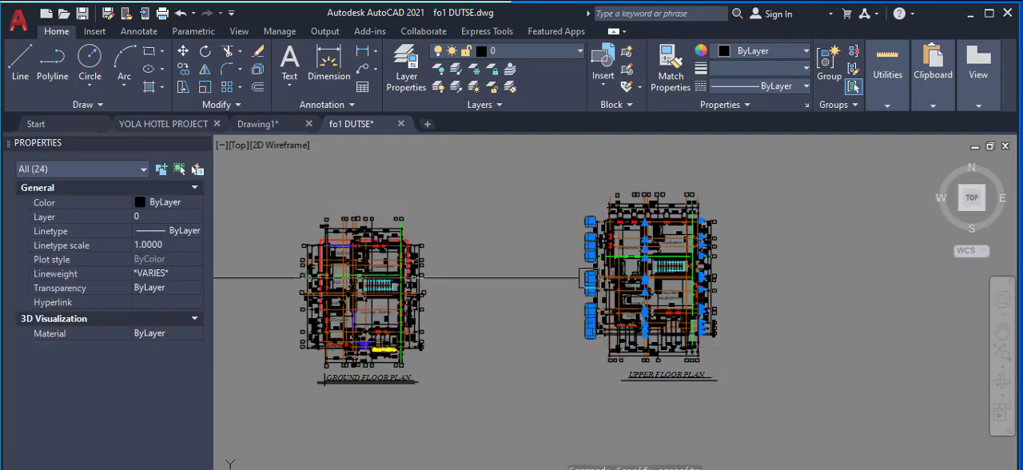
scroll(591, 244, up, 6)
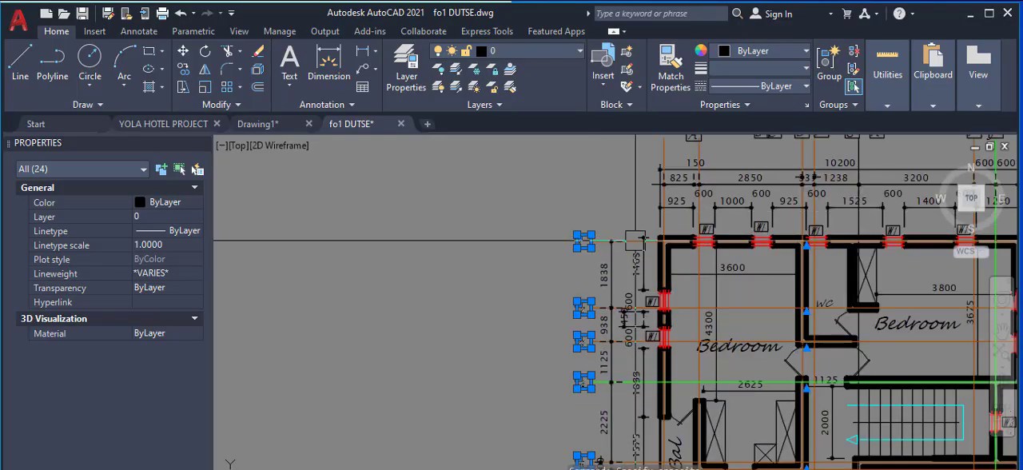
scroll(585, 237, down, 5)
scroll(595, 335, up, 7)
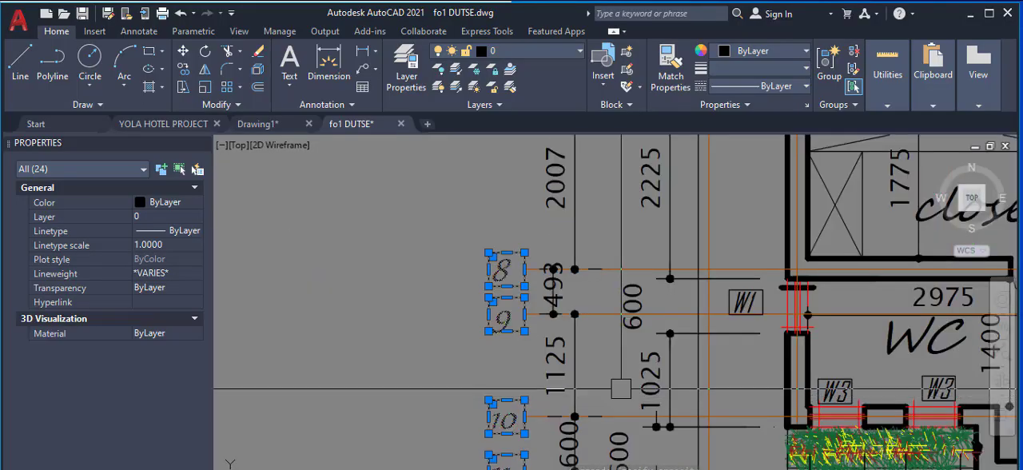
scroll(480, 345, down, 1)
right_click(501, 288)
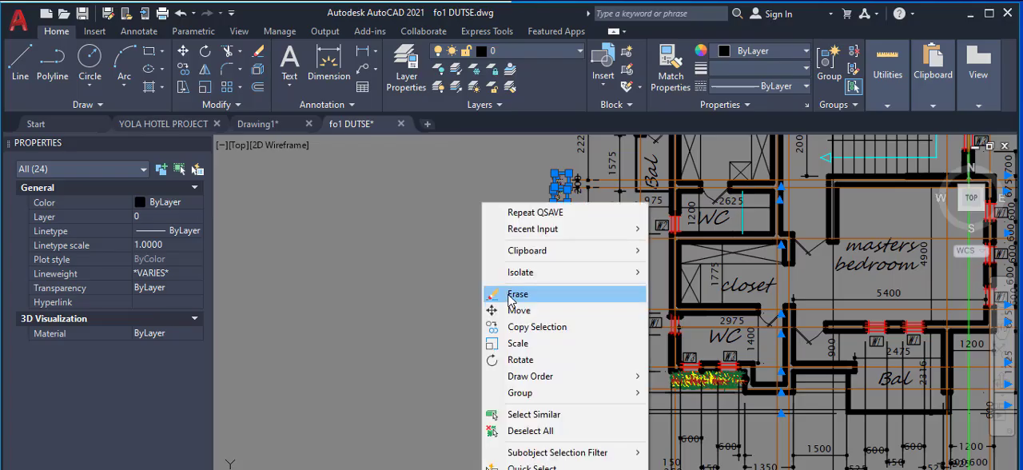
click(509, 293)
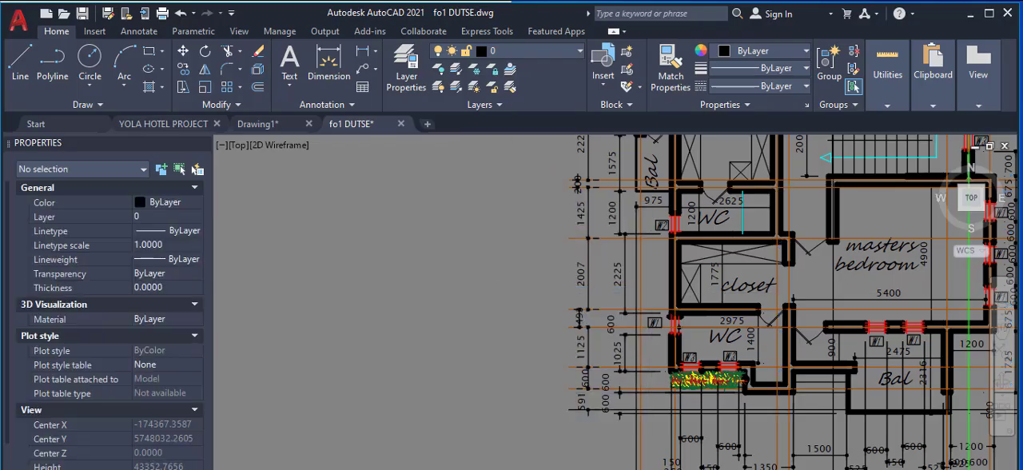
Step: Copy the ground floor plan's numbered labels from the Sitout and Kitchen side to the upper floor plan, aligning label 4 with the green axis end
scroll(508, 293, down, 5)
scroll(448, 303, up, 3)
scroll(358, 267, up, 4)
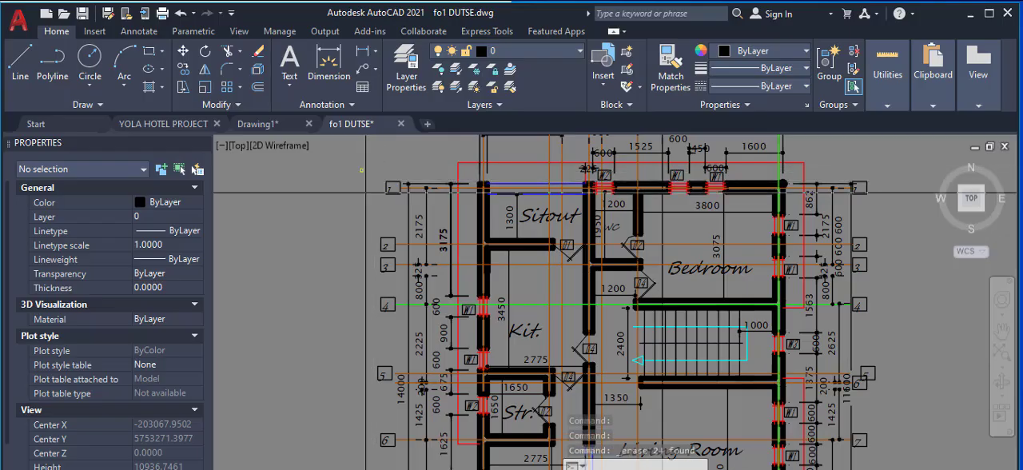
scroll(363, 170, down, 2)
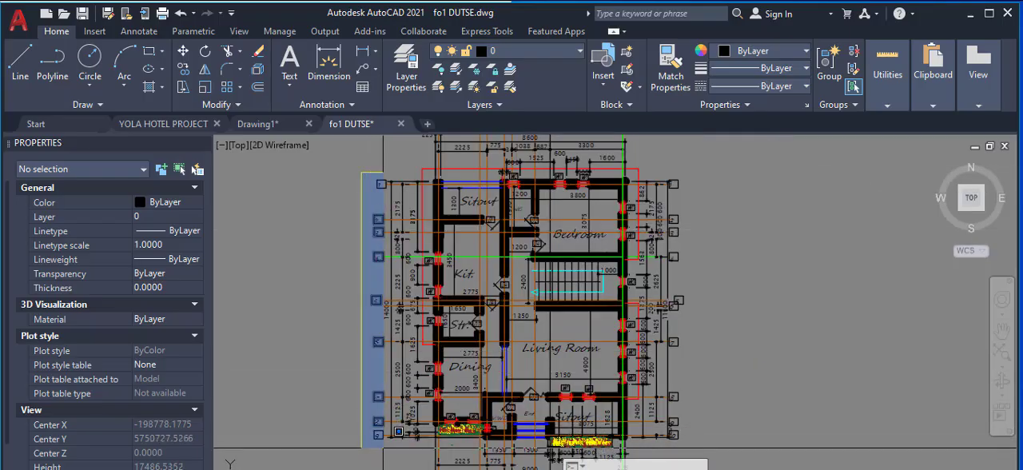
click(391, 441)
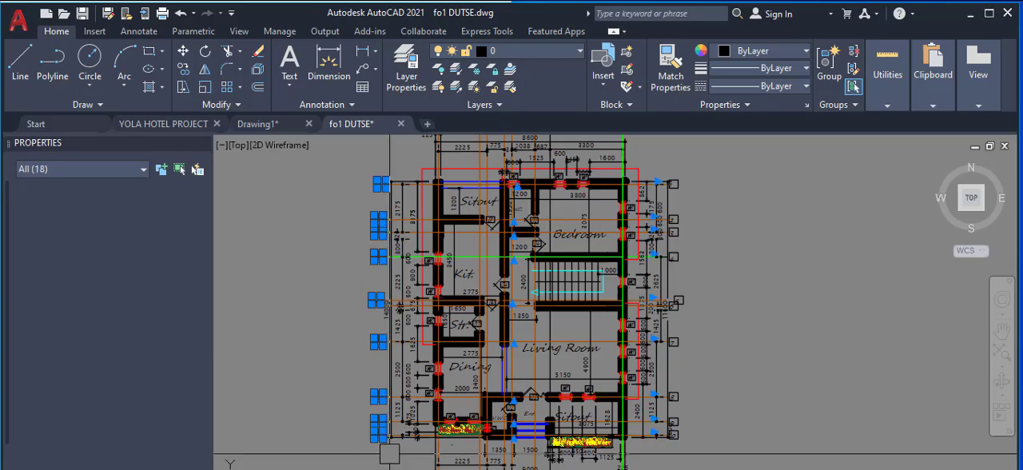
right_click(350, 262)
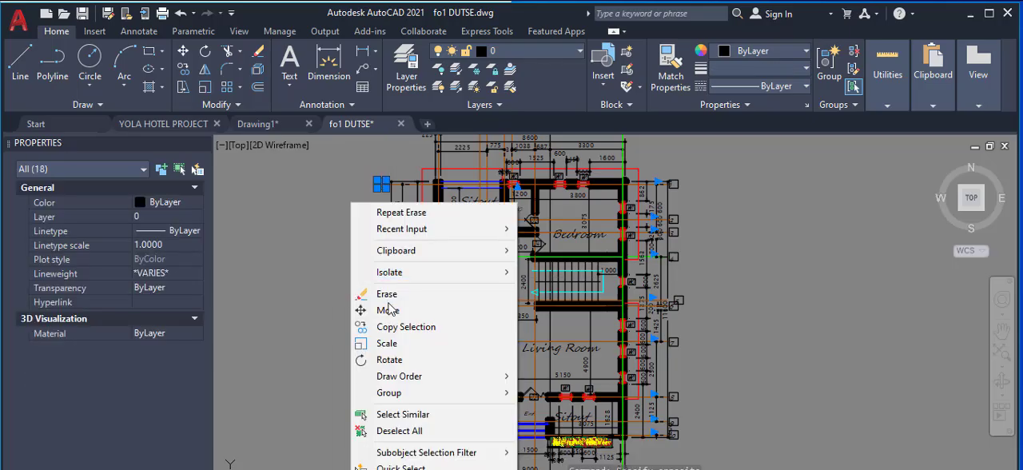
click(392, 324)
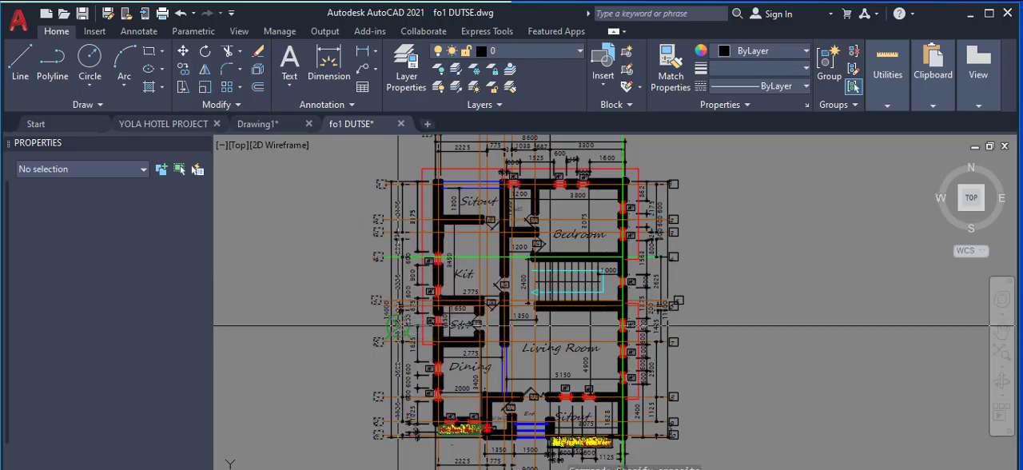
scroll(388, 257, up, 10)
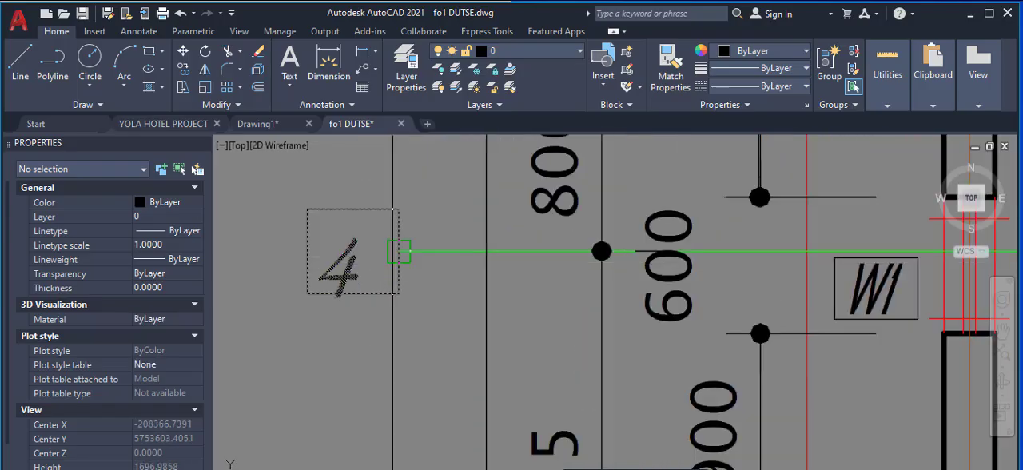
scroll(399, 251, down, 10)
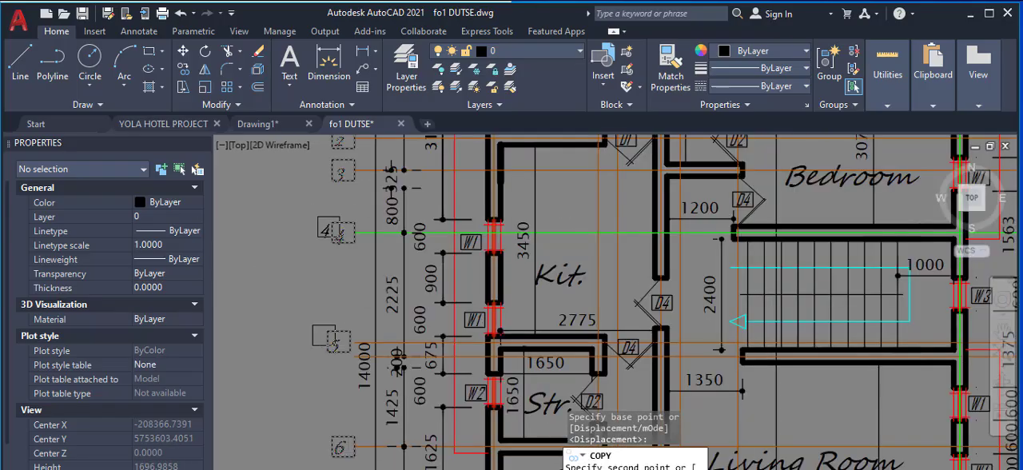
scroll(594, 218, up, 8)
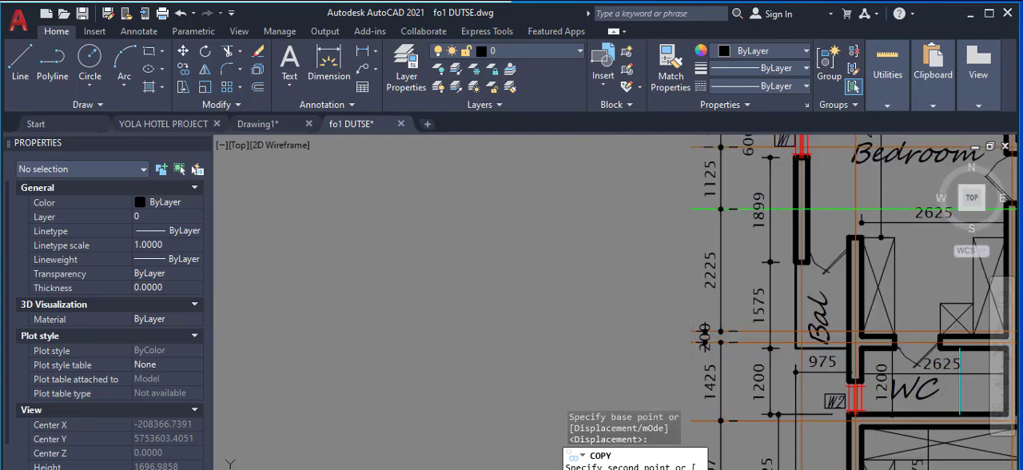
click(704, 330)
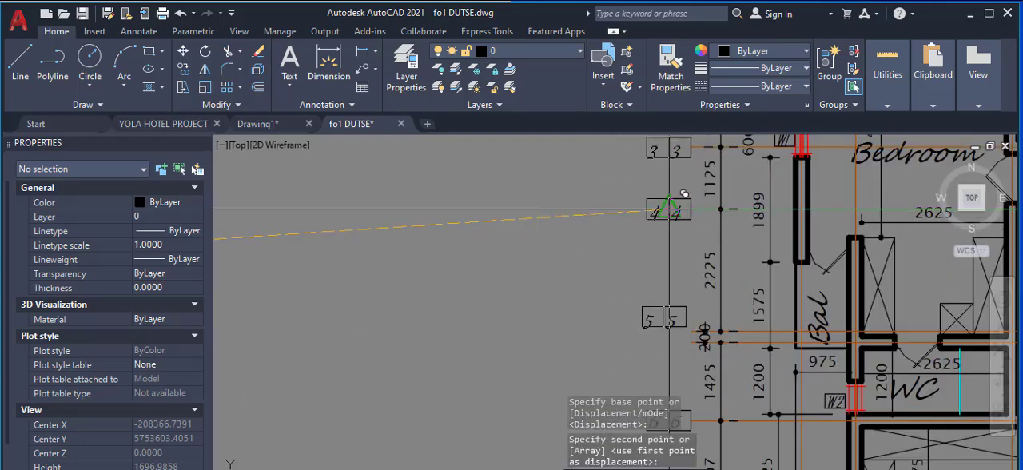
right_click(458, 209)
click(489, 219)
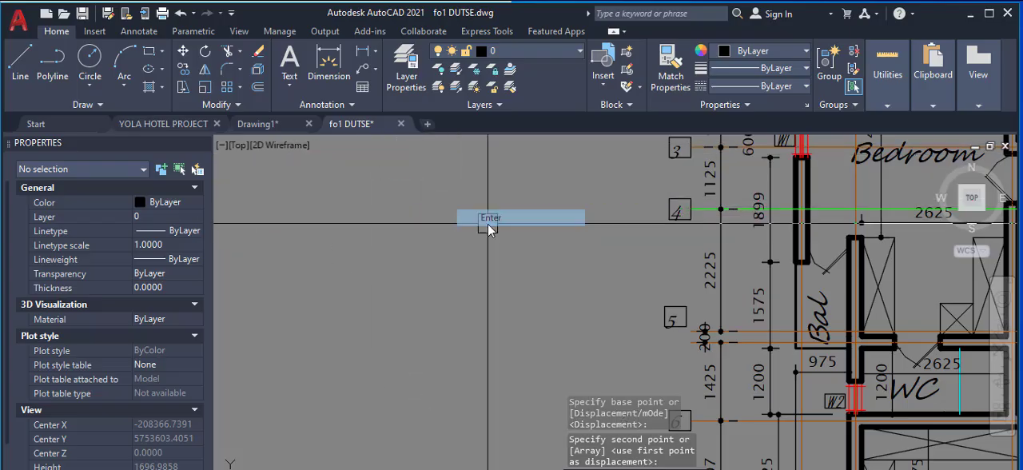
Step: Set the colour of horizontal axis line 1, at the Sitout edge of the ground floor plan, to Green
scroll(582, 234, down, 10)
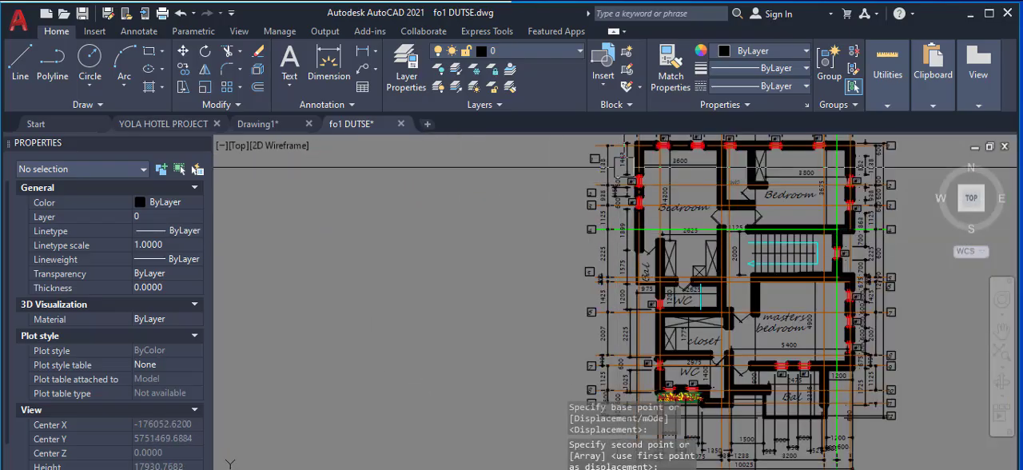
scroll(622, 153, up, 6)
scroll(570, 188, down, 10)
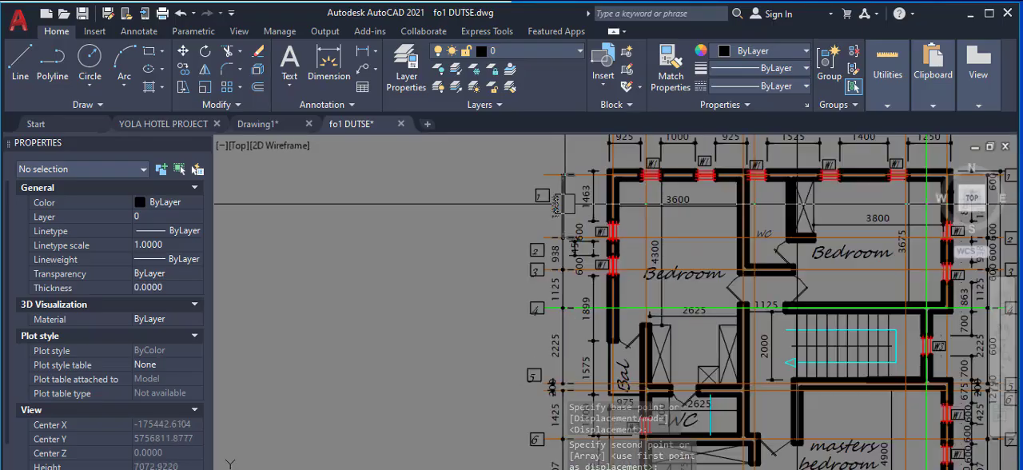
scroll(297, 222, up, 12)
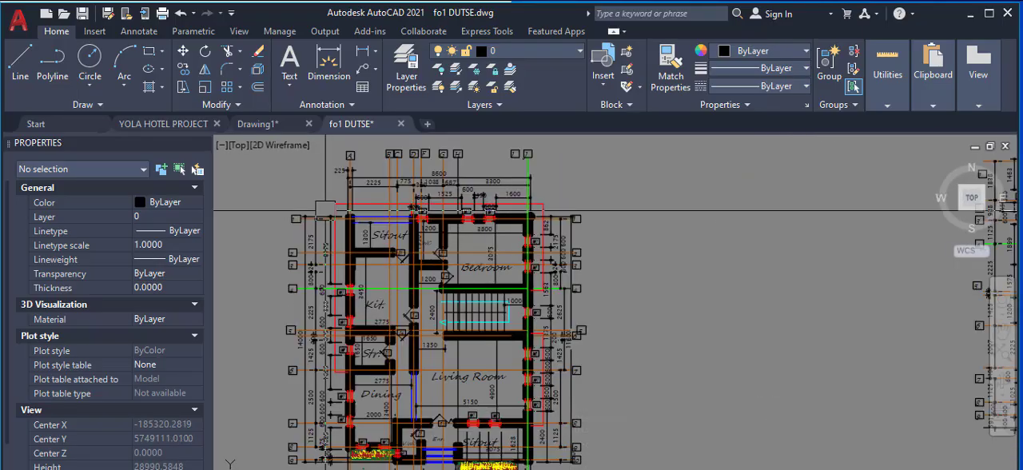
scroll(418, 238, up, 4)
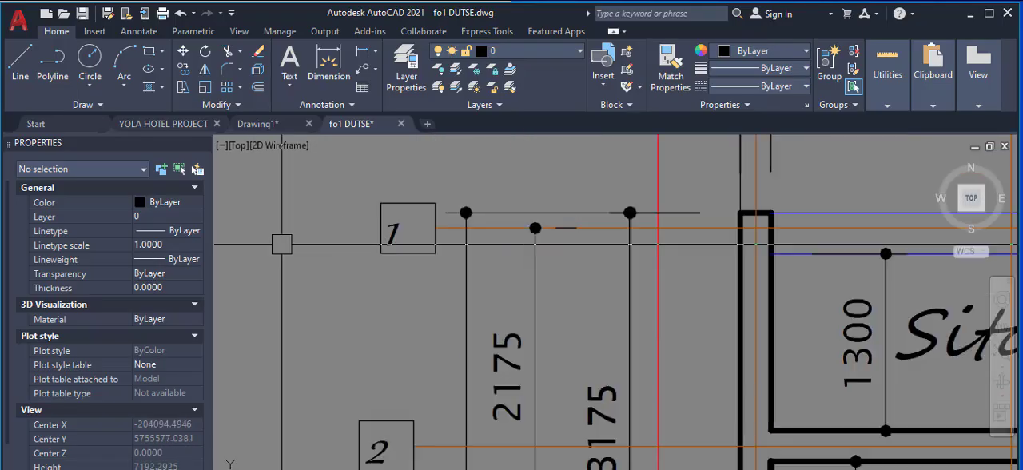
click(544, 219)
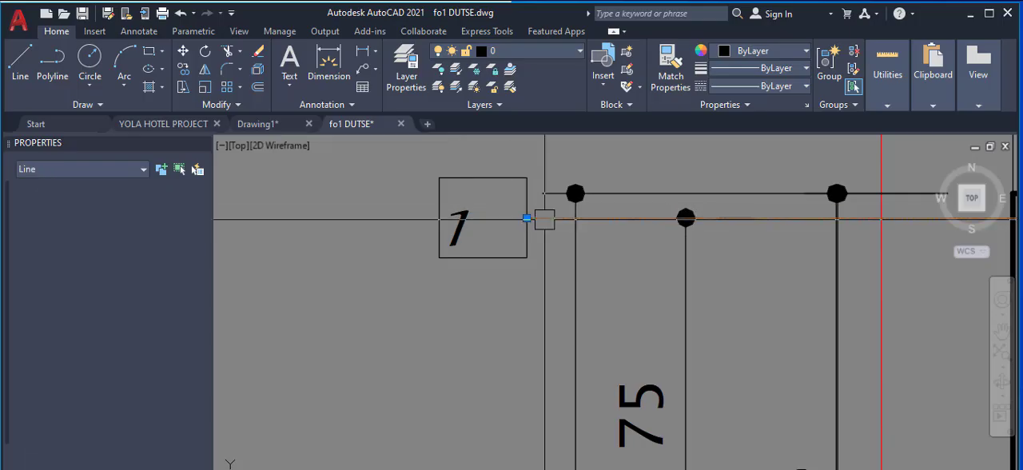
click(172, 202)
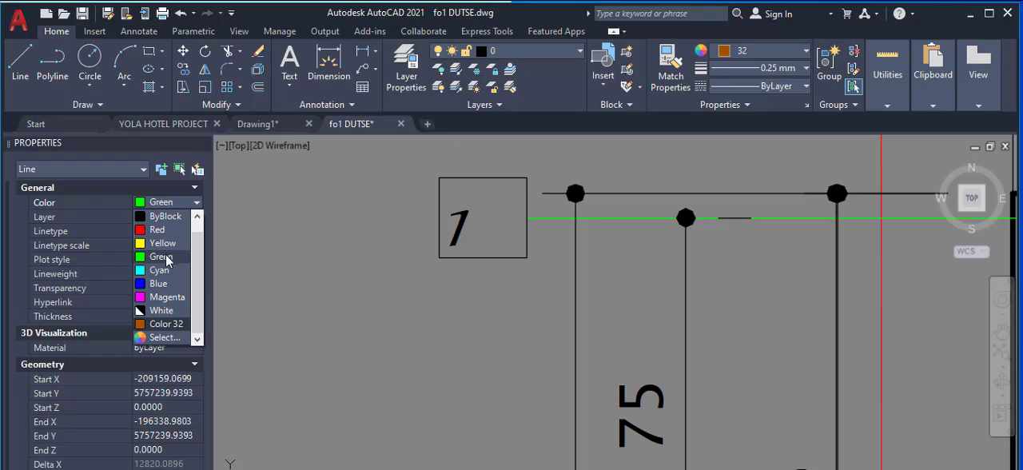
click(164, 257)
scroll(475, 222, down, 3)
right_click(514, 182)
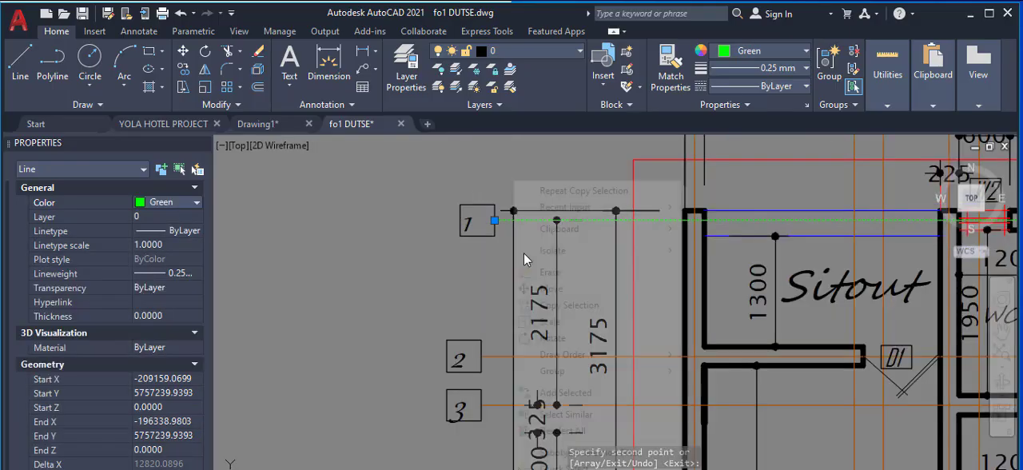
click(568, 306)
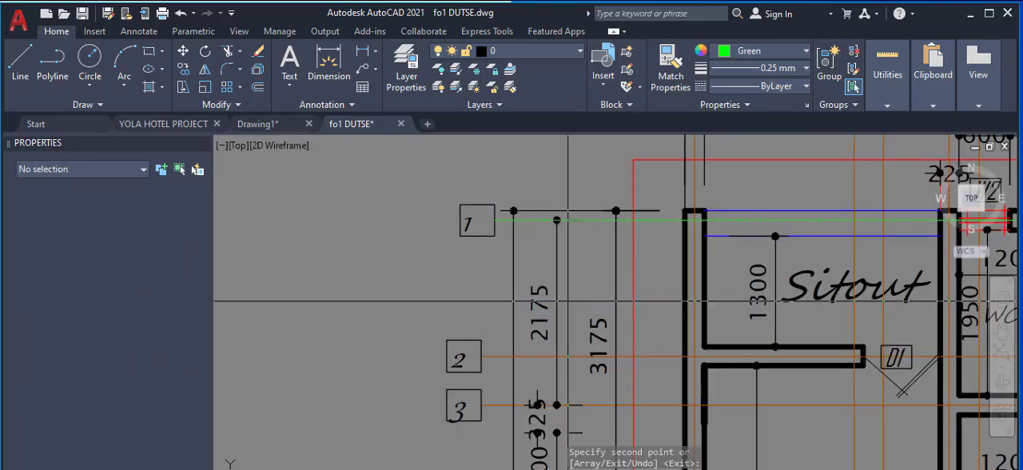
key(Escape)
scroll(568, 302, down, 4)
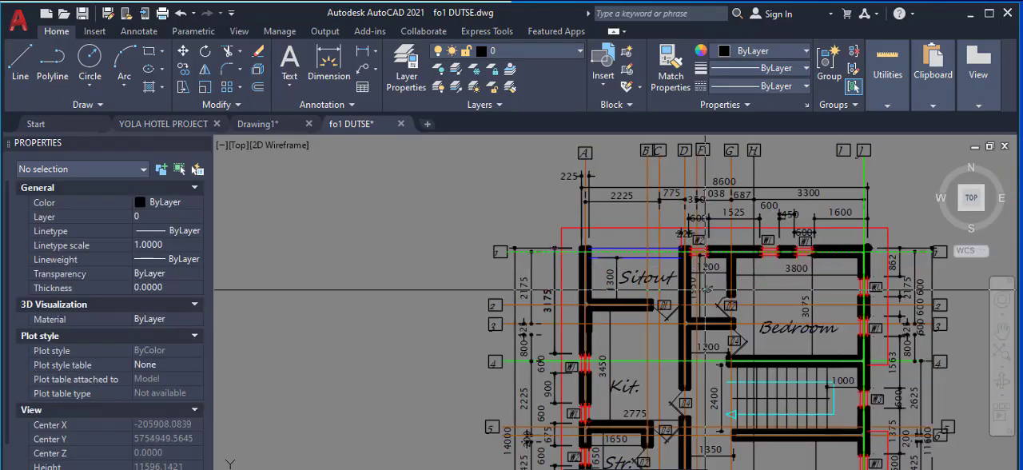
scroll(856, 352, up, 5)
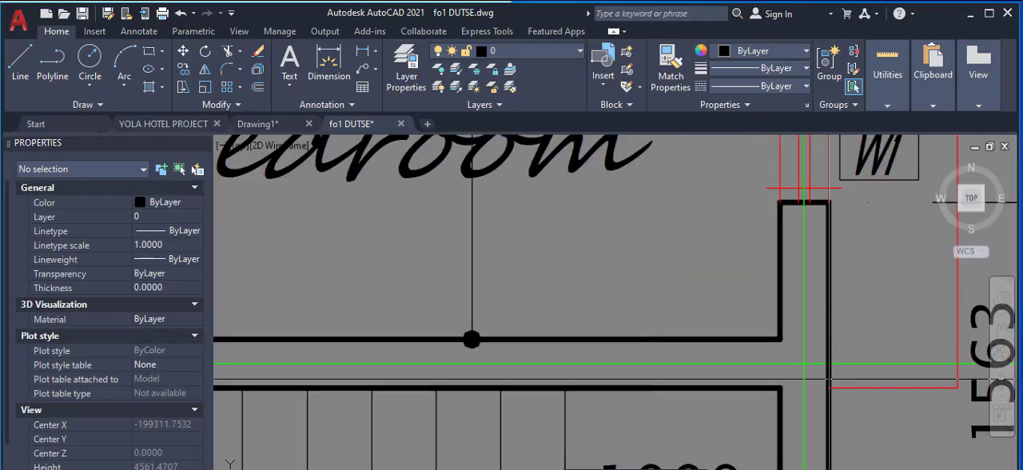
Step: Copy the ground floor's green horizontal axis 1 to the upper floor plan, using the green axis 4 and vertical axis intersection as reference point
click(804, 364)
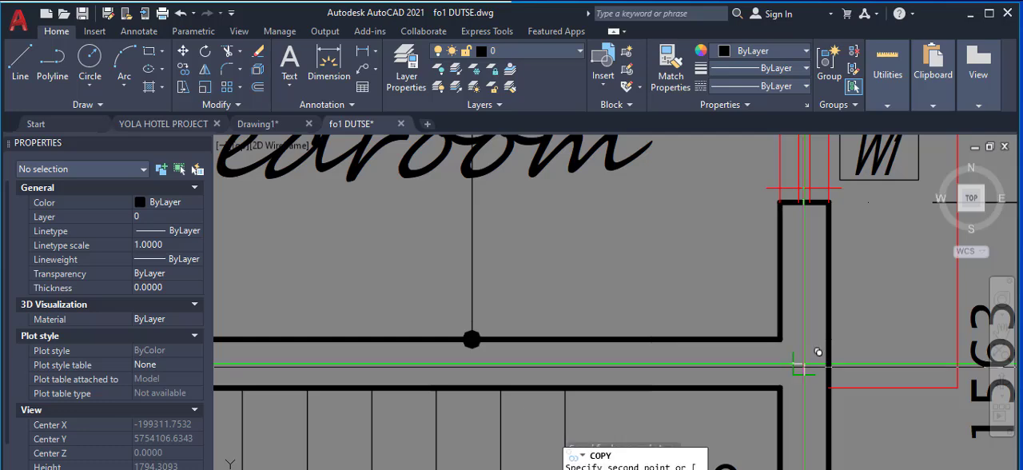
scroll(540, 350, down, 8)
scroll(679, 320, up, 8)
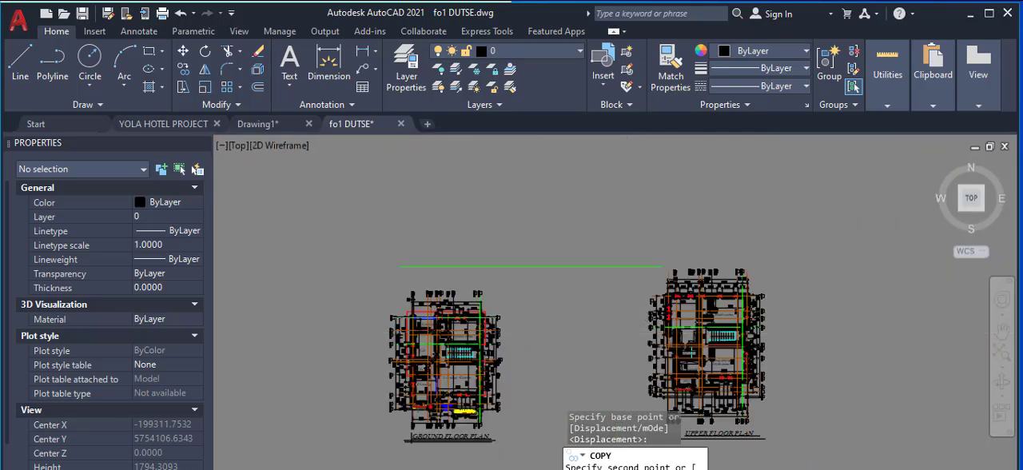
scroll(907, 326, up, 2)
scroll(907, 325, up, 5)
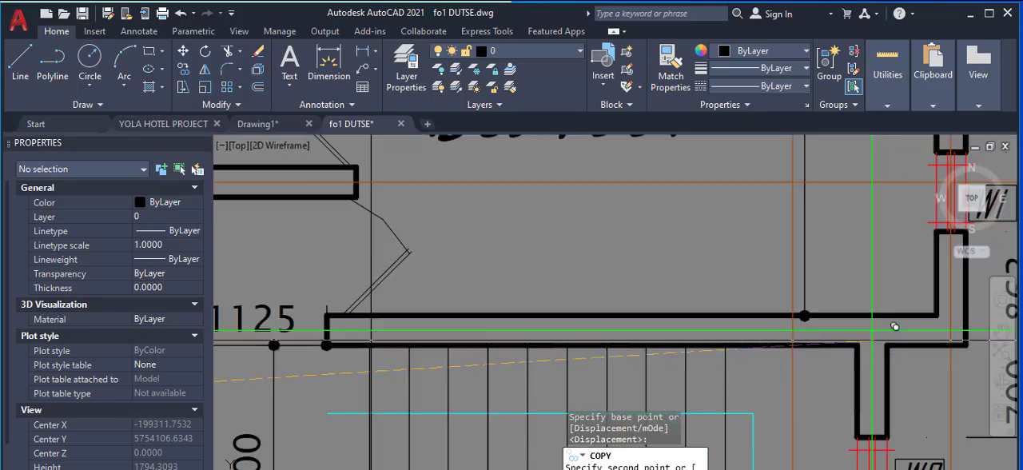
scroll(856, 304, down, 6)
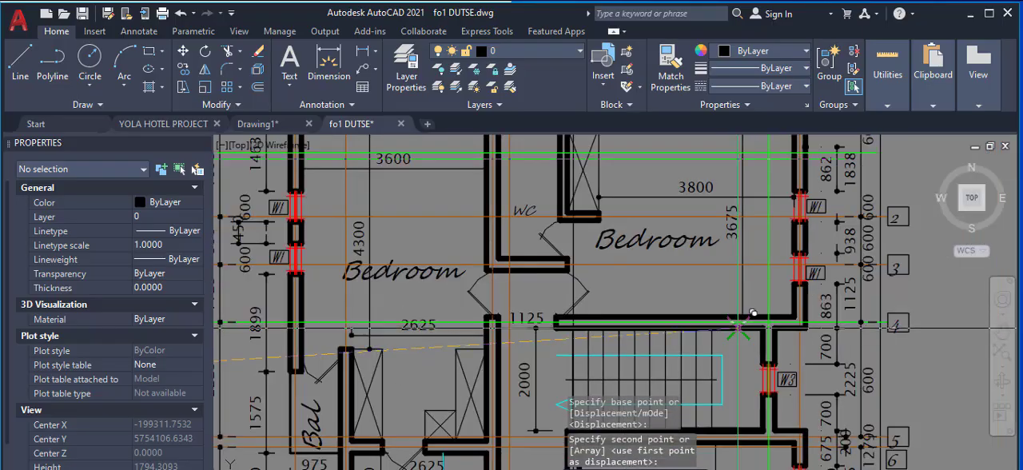
right_click(742, 302)
click(772, 311)
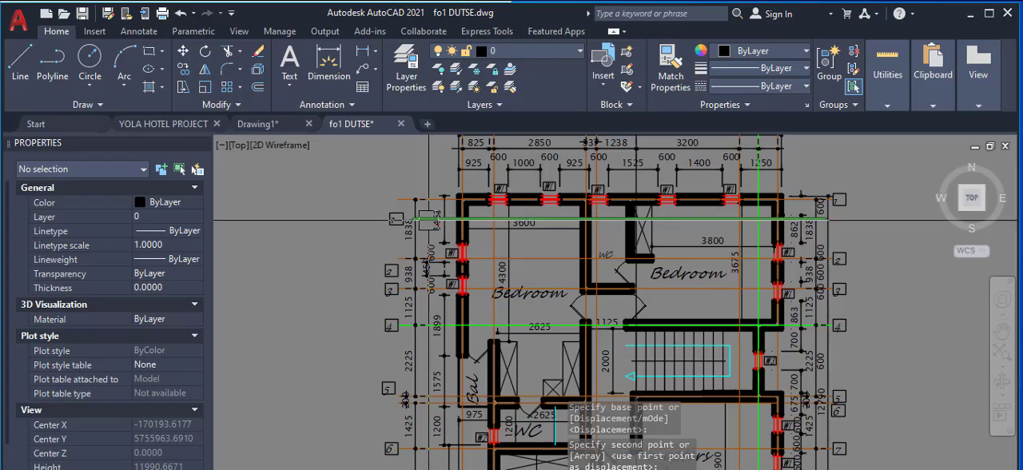
Step: Compare the copied green axis 1 with the upper floor's own axis 1 and outer wall along the Bedroom side
scroll(429, 219, up, 4)
scroll(393, 232, down, 2)
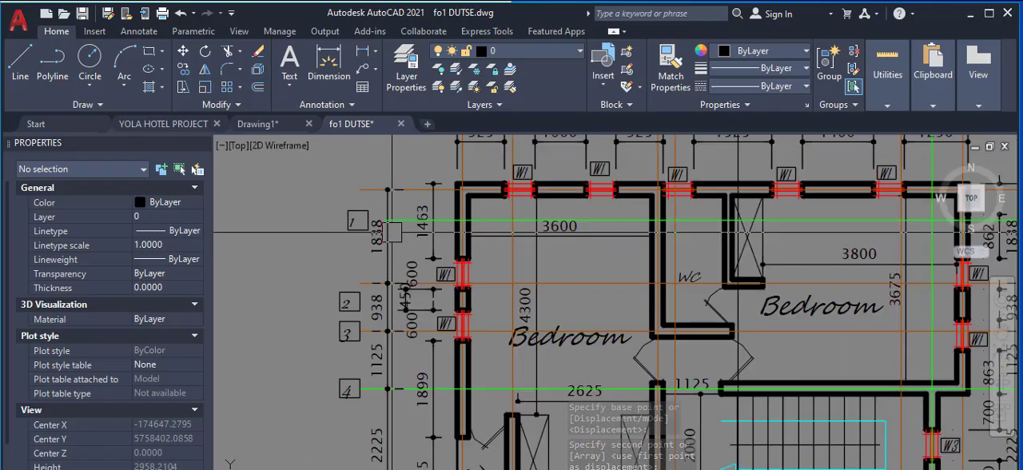
scroll(392, 232, down, 2)
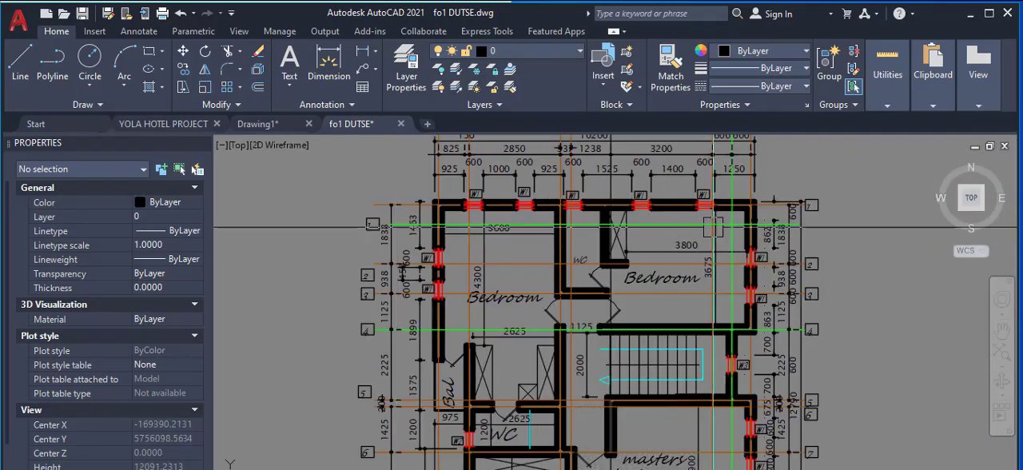
scroll(823, 223, up, 2)
scroll(719, 228, up, 4)
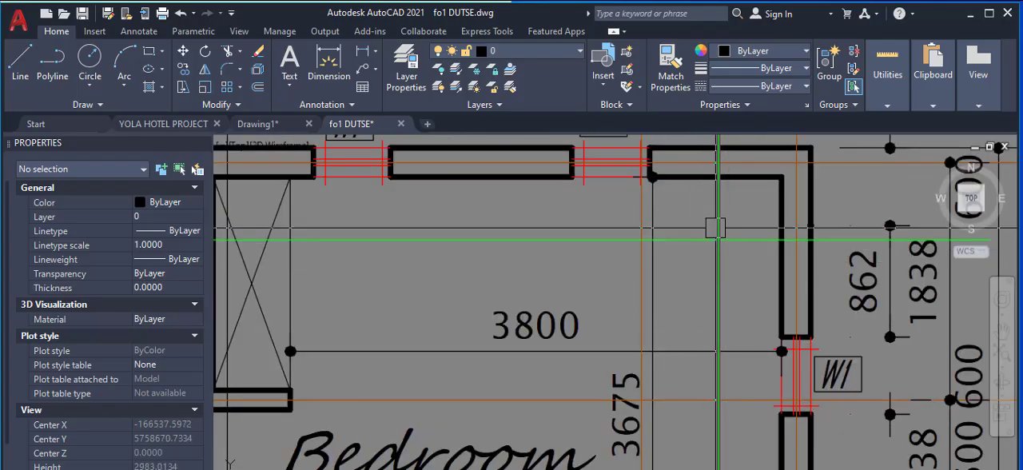
scroll(705, 237, down, 4)
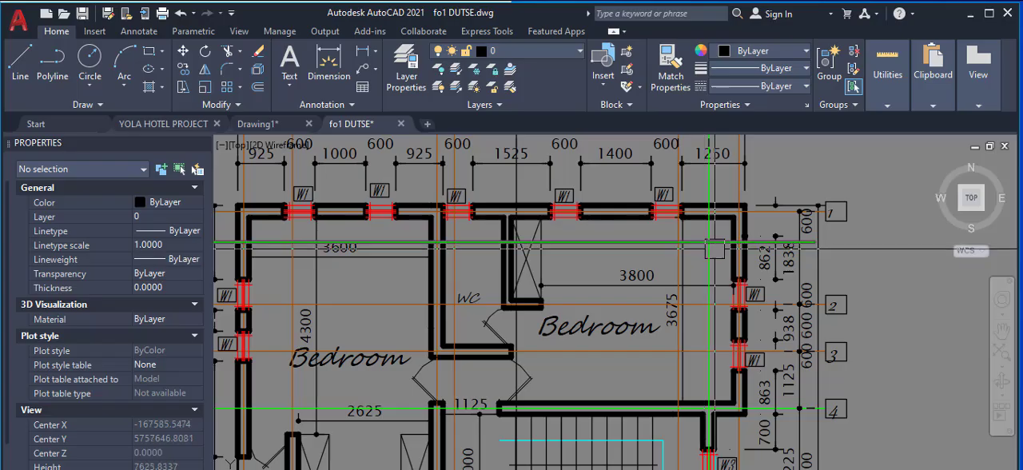
scroll(733, 270, down, 3)
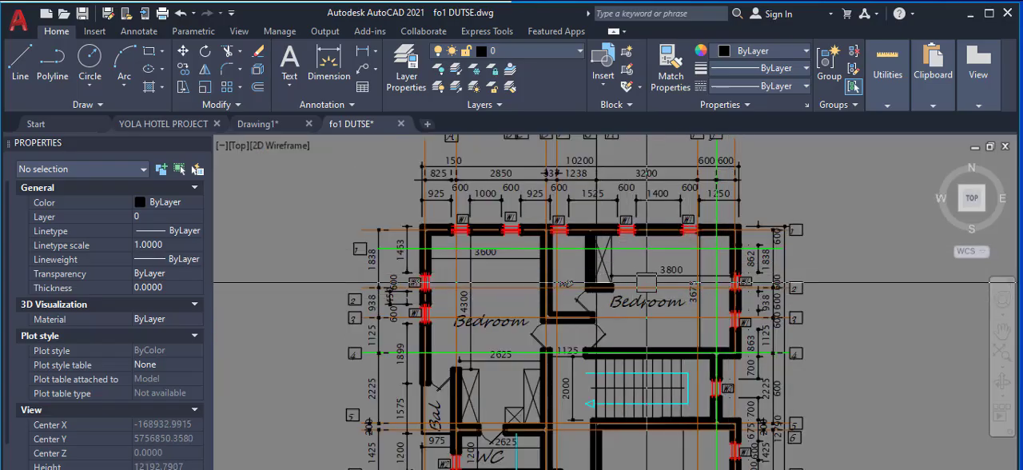
scroll(646, 281, down, 6)
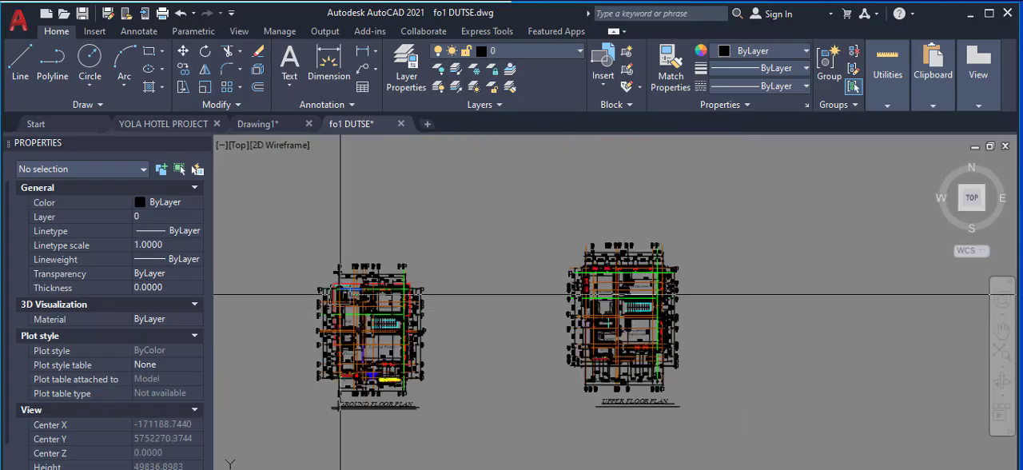
Step: Set the colour of the vertical axis line through the Sitout's outer wall on the ground floor plan to Green
scroll(340, 296, up, 6)
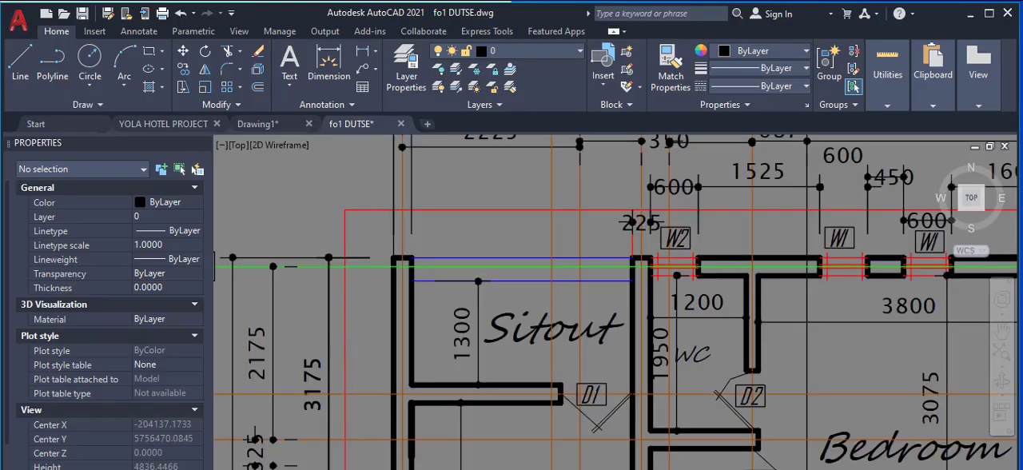
scroll(359, 273, up, 2)
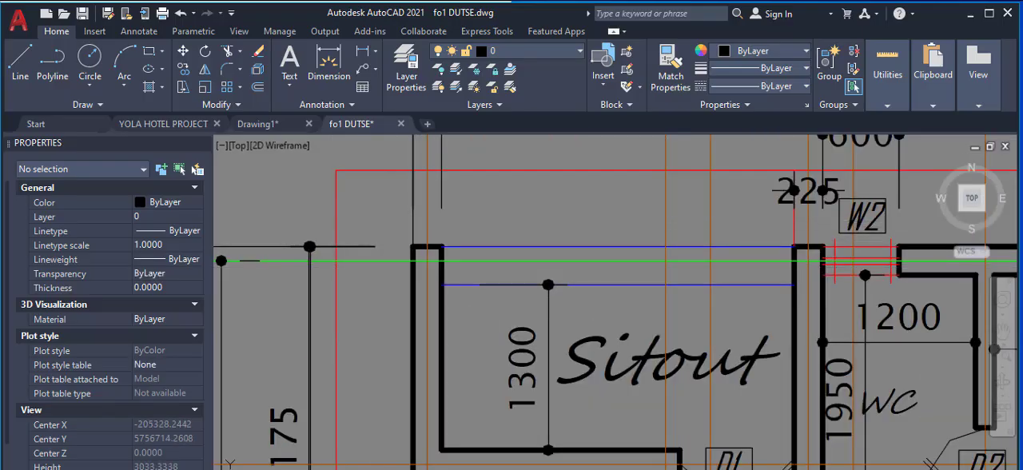
click(427, 220)
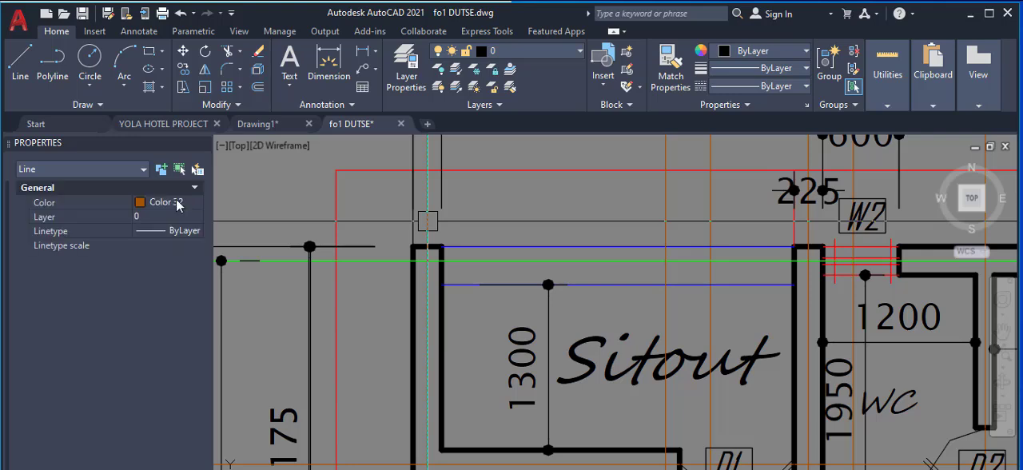
click(172, 203)
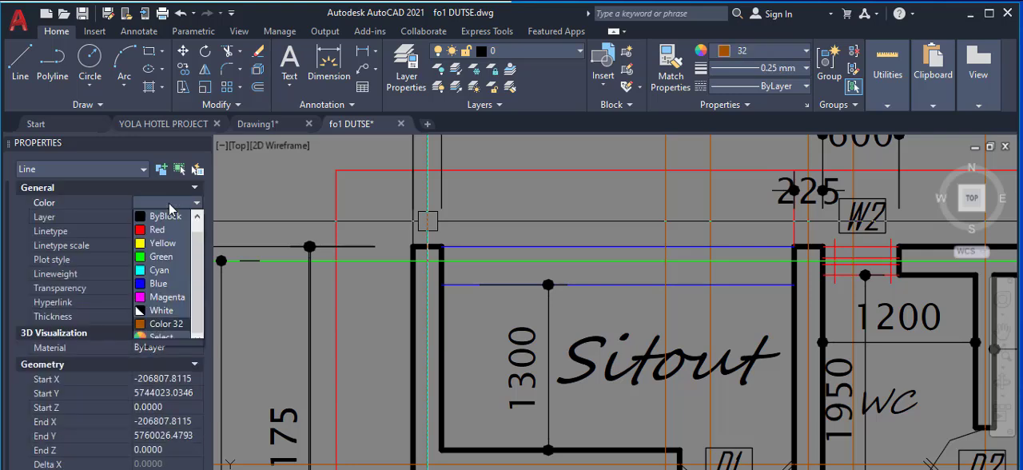
click(171, 203)
click(170, 203)
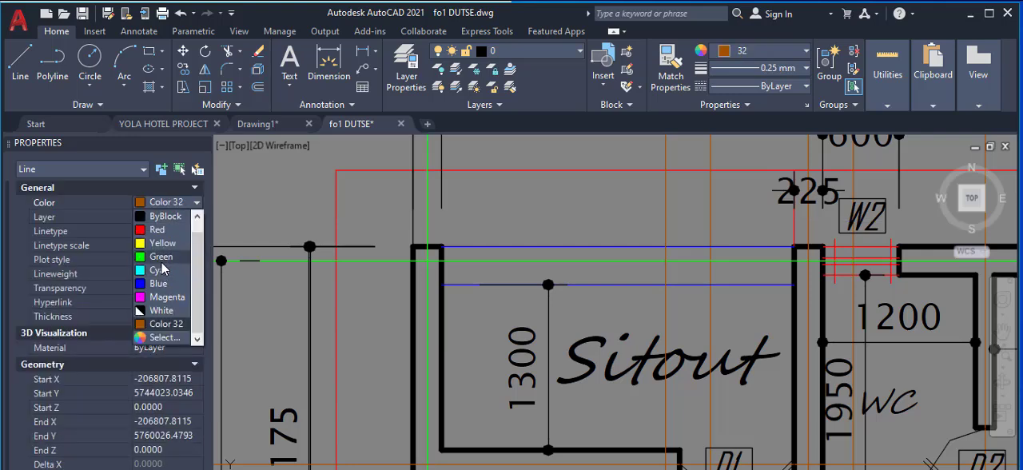
click(160, 257)
Step: Copy the Sitout wall's green vertical axis to the upper floor plan, aligning by the intersection of green axis 4 and the stair-side vertical axis
scroll(345, 235, down, 5)
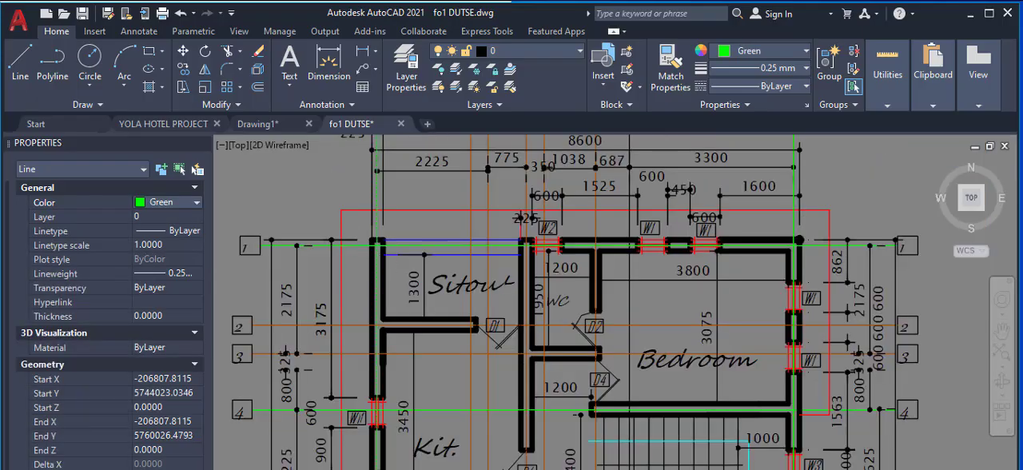
scroll(380, 251, down, 3)
scroll(422, 248, down, 2)
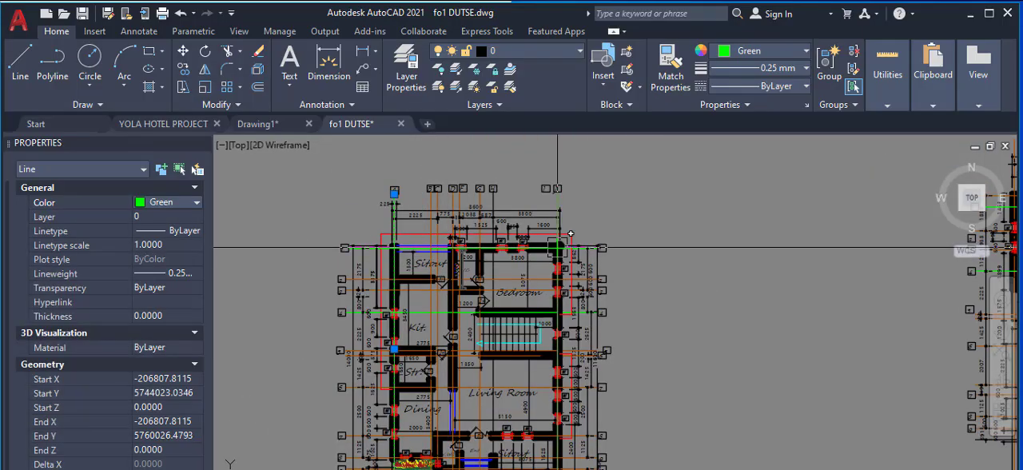
right_click(591, 247)
click(632, 306)
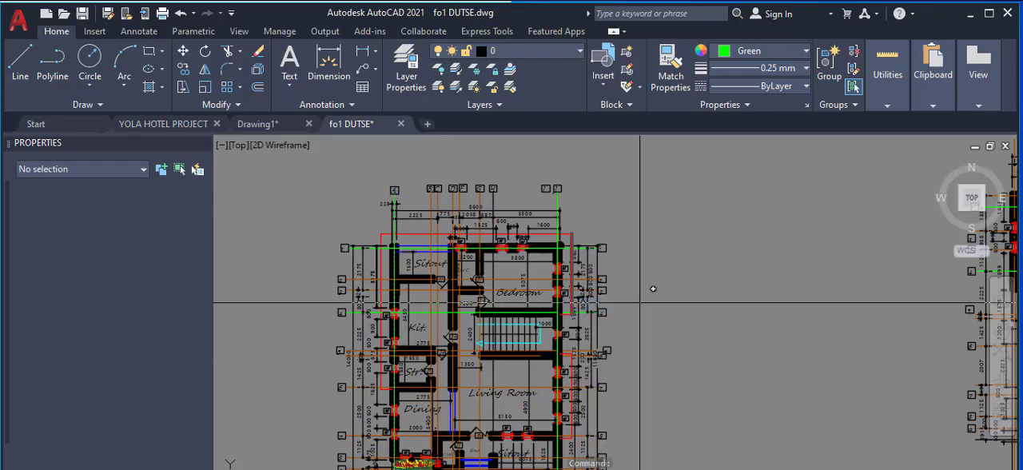
scroll(556, 312, up, 2)
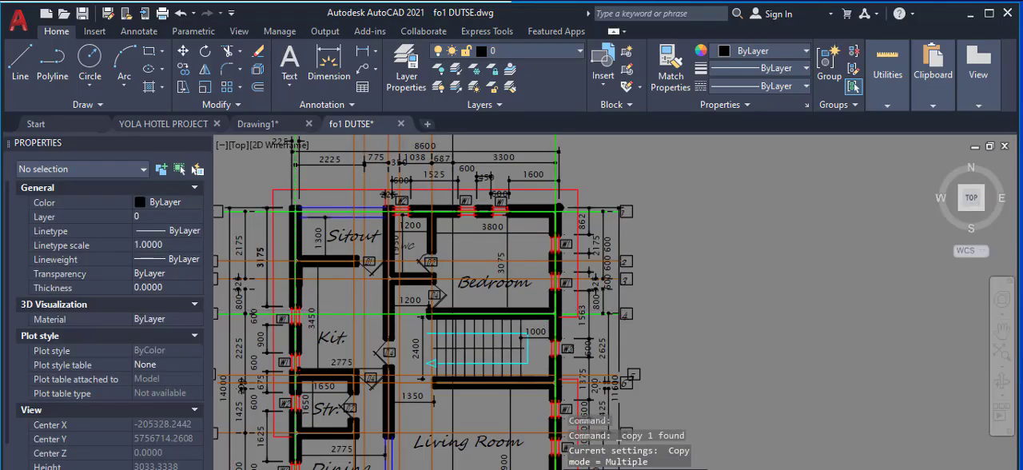
scroll(555, 312, up, 5)
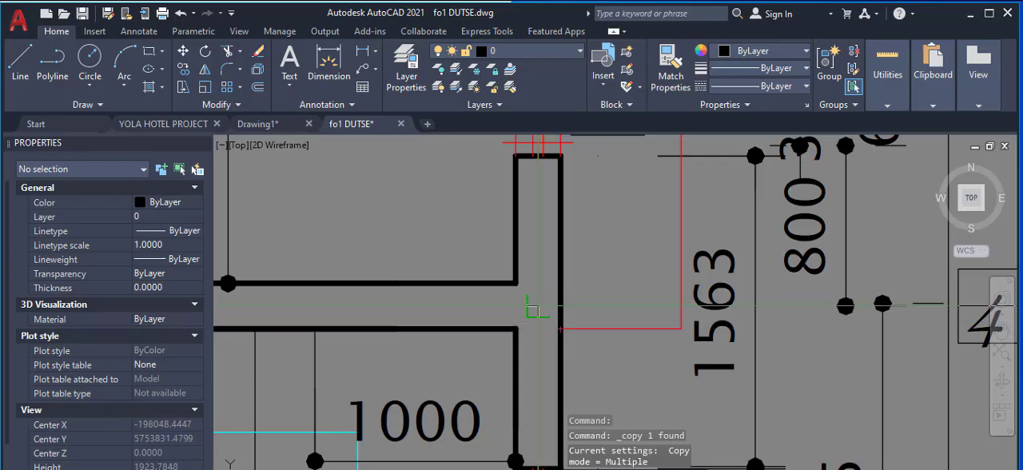
click(537, 305)
scroll(537, 305, down, 5)
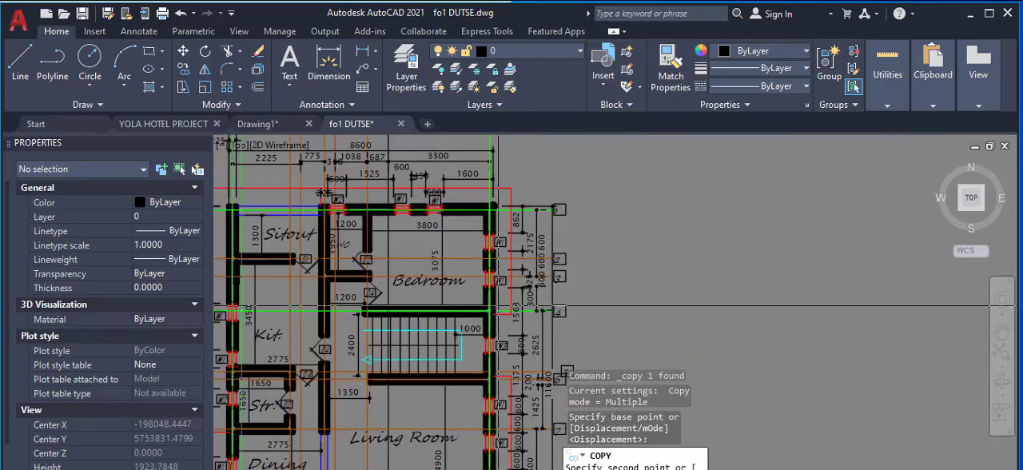
scroll(496, 295, down, 3)
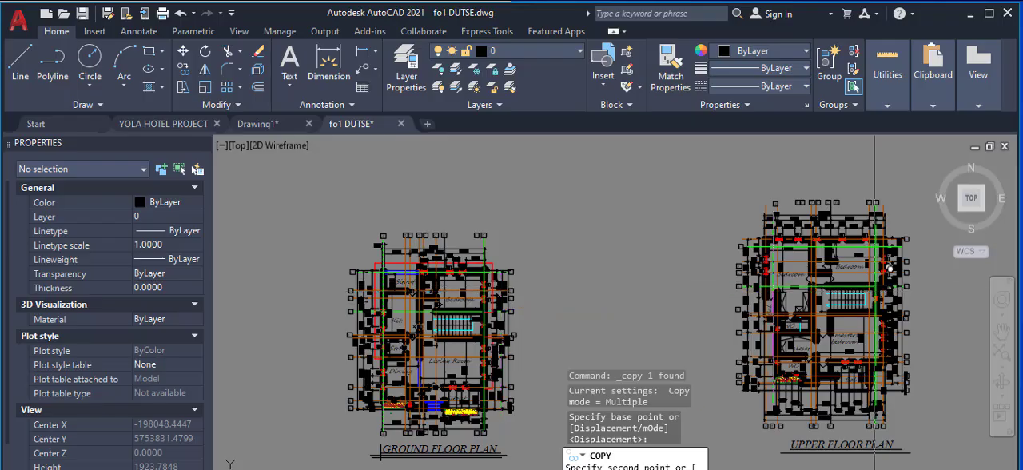
scroll(889, 268, up, 8)
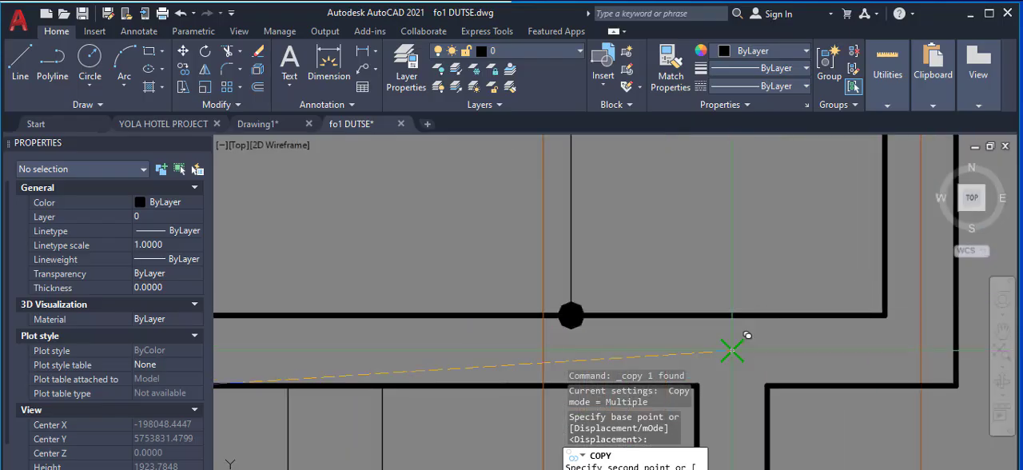
scroll(746, 301, down, 5)
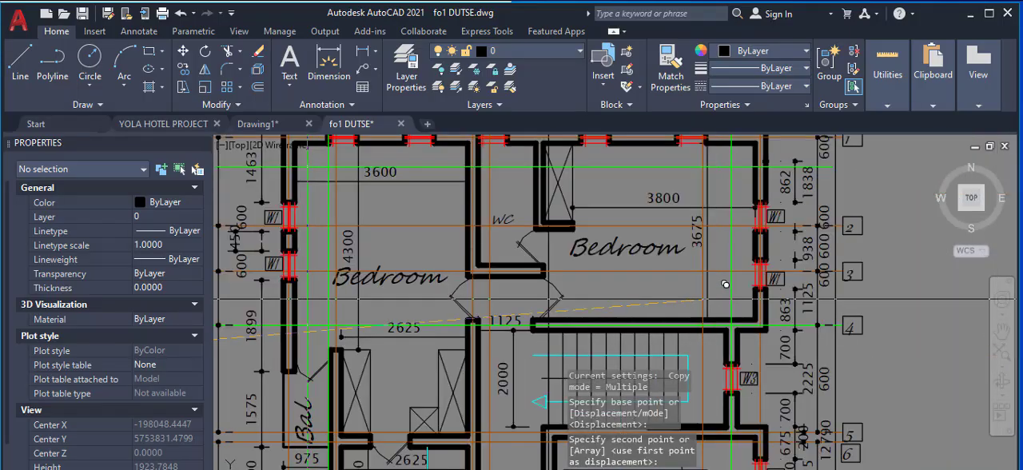
scroll(706, 298, down, 2)
right_click(696, 296)
click(709, 320)
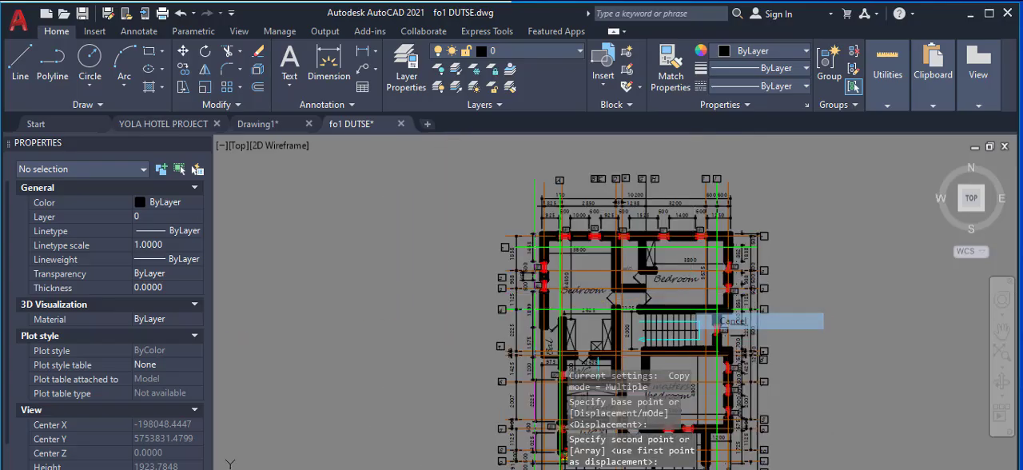
click(745, 313)
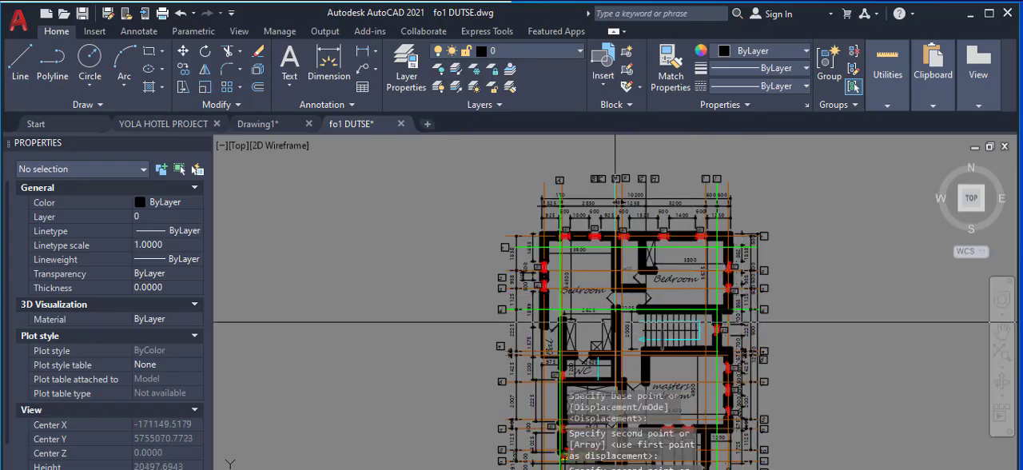
Step: Examine the offset between the copied green vertical axis and the upper floor's neighbouring axis at the Bal wall and the 825 and 2850 dimensions
scroll(595, 335, up, 5)
scroll(462, 292, up, 2)
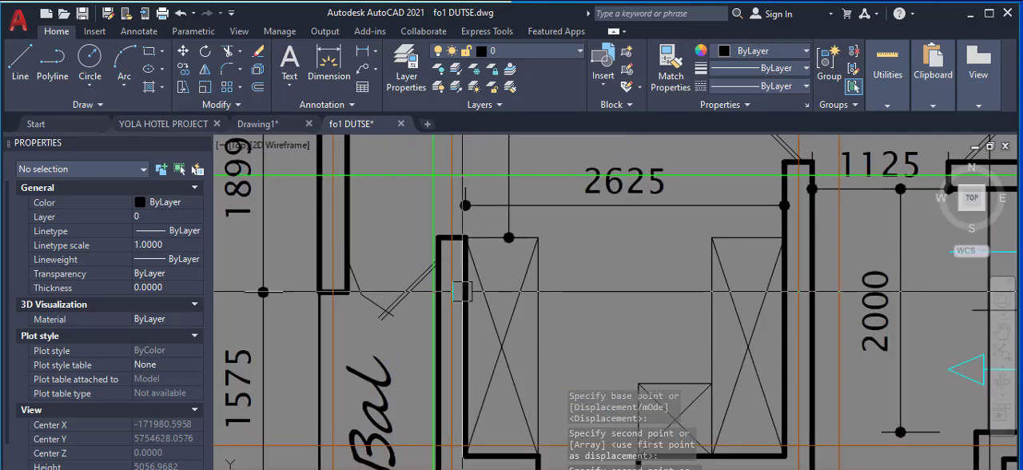
scroll(462, 292, up, 1)
scroll(462, 264, down, 5)
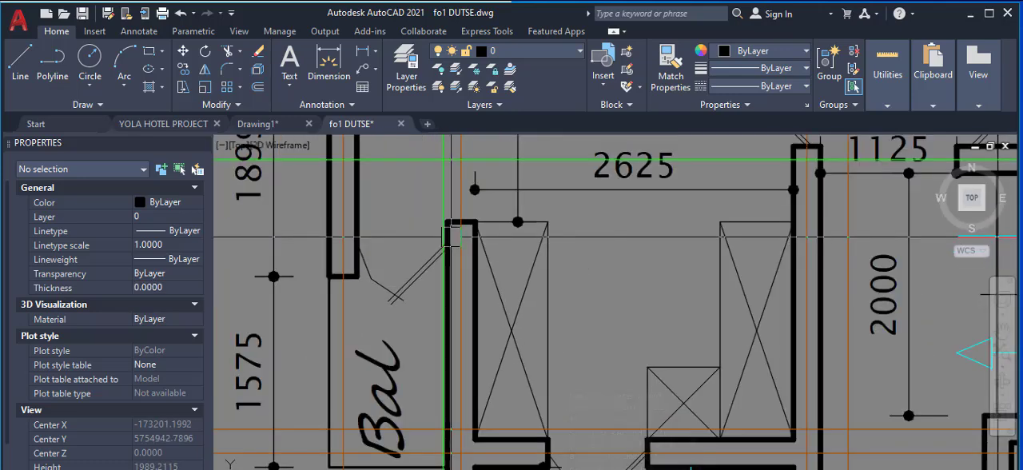
scroll(428, 207, down, 2)
scroll(427, 208, up, 2)
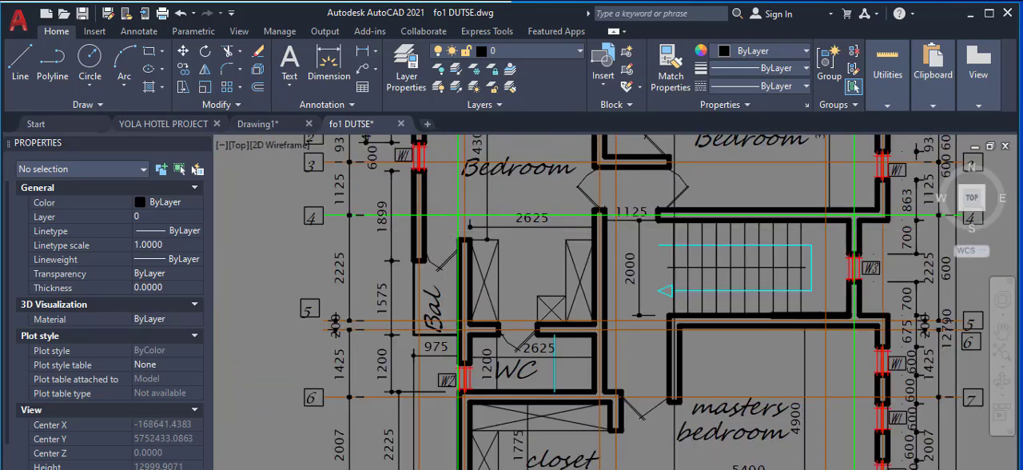
scroll(432, 209, up, 2)
scroll(447, 228, up, 1)
scroll(478, 264, up, 6)
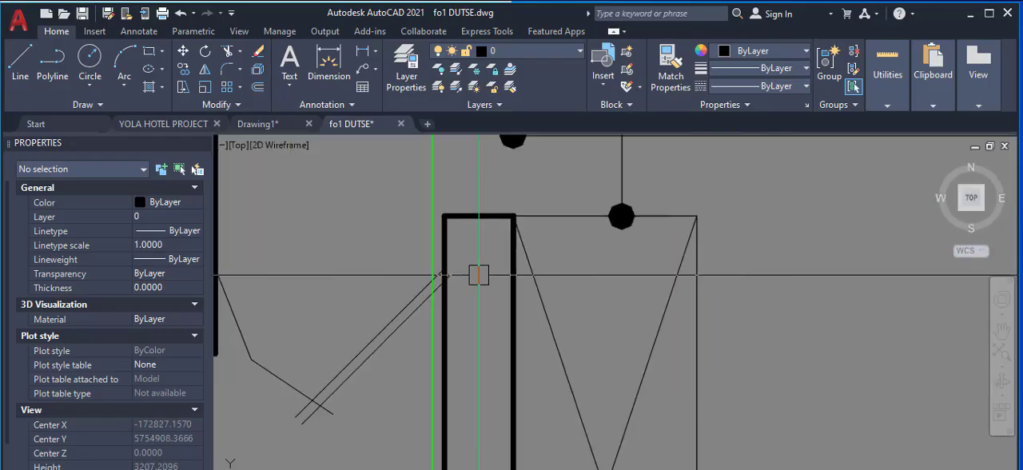
scroll(480, 254, down, 6)
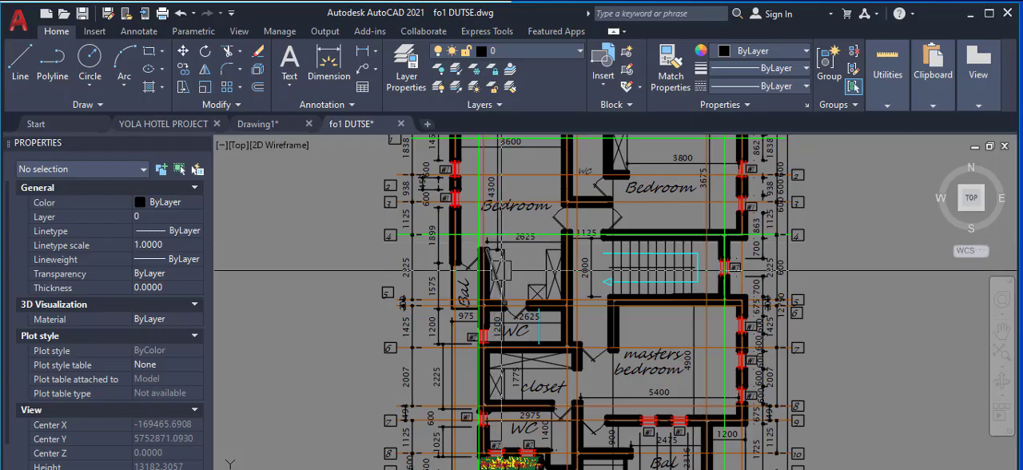
scroll(388, 289, down, 5)
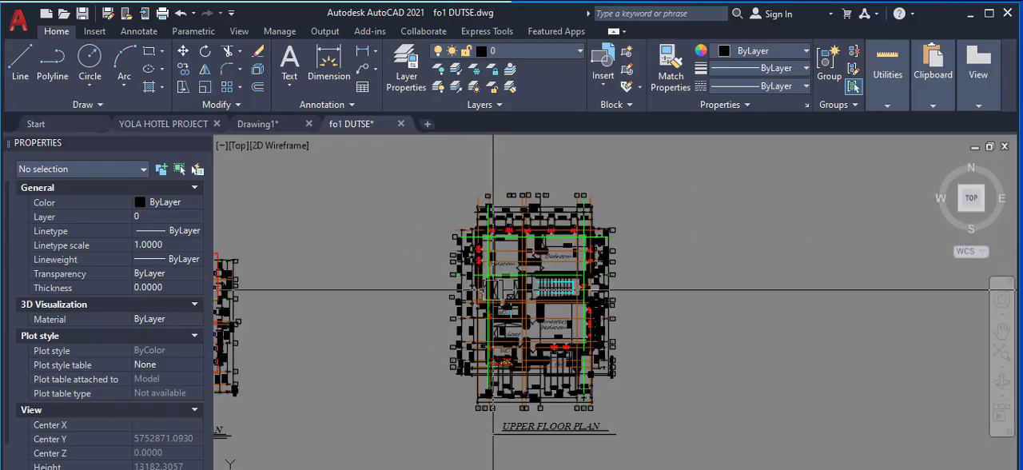
scroll(392, 230, up, 5)
scroll(479, 164, up, 6)
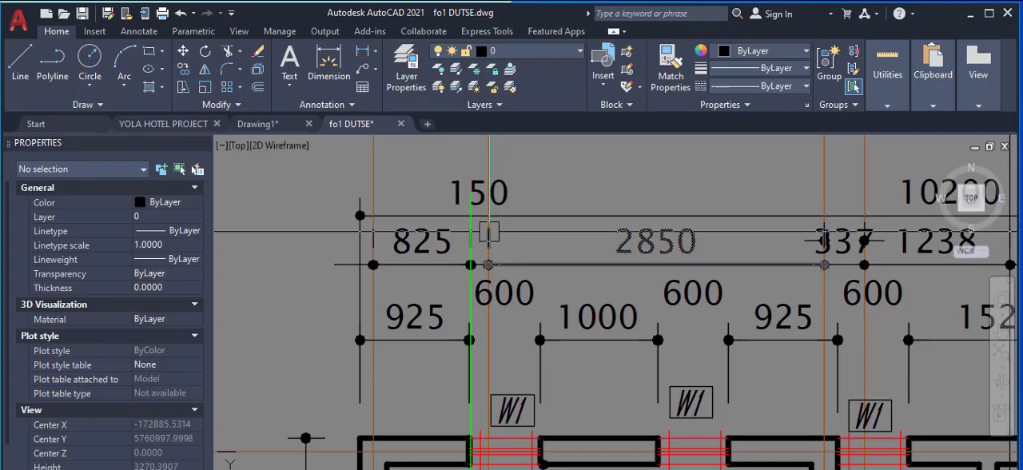
scroll(478, 246, up, 5)
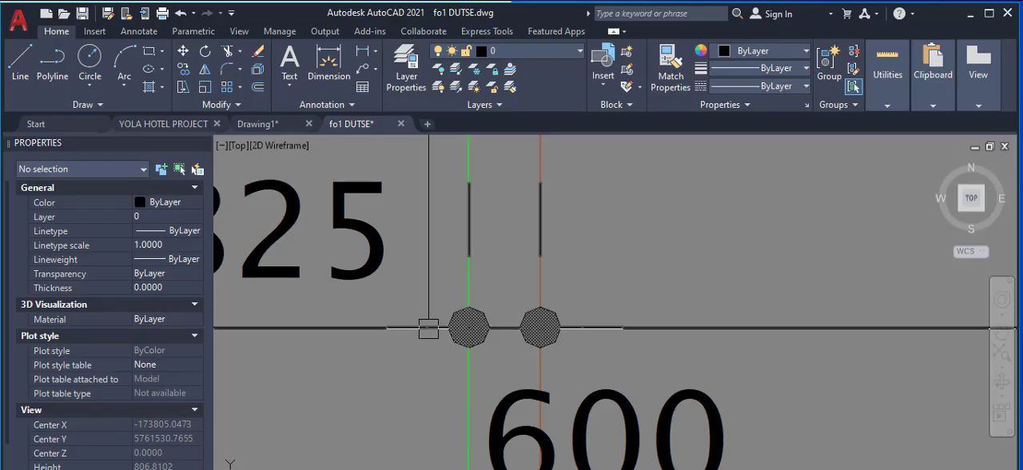
Step: Examine the copied green vertical axis on the upper floor plan, from the 825 and 2850 dimensions down to the WC and planter
scroll(451, 251, down, 4)
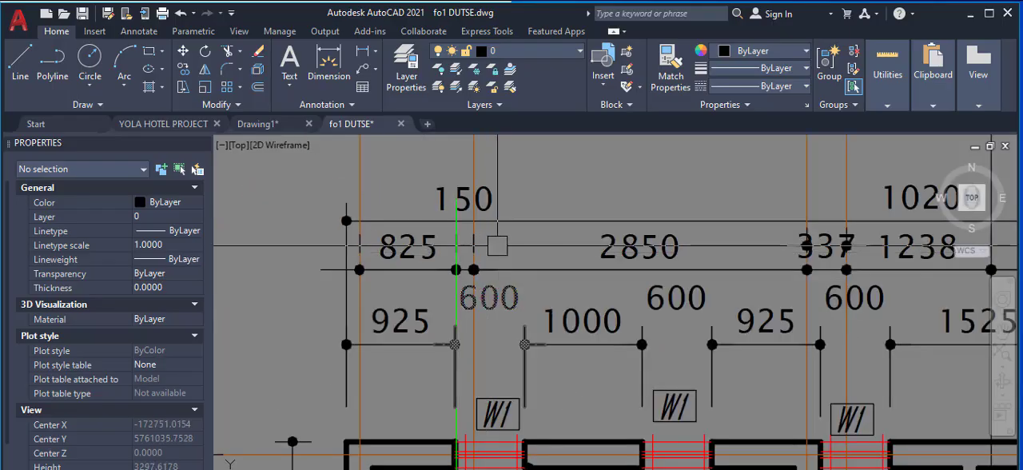
scroll(497, 247, down, 5)
scroll(552, 285, down, 2)
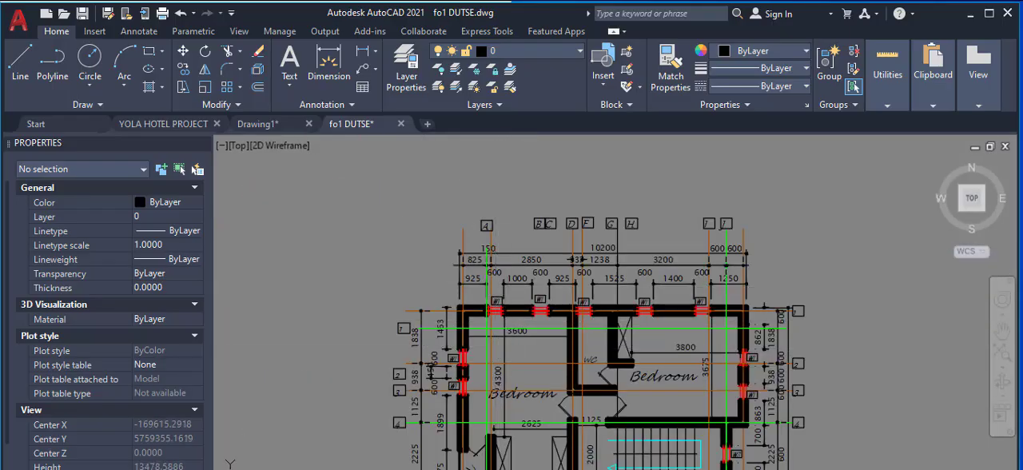
scroll(502, 437, up, 8)
scroll(579, 251, down, 6)
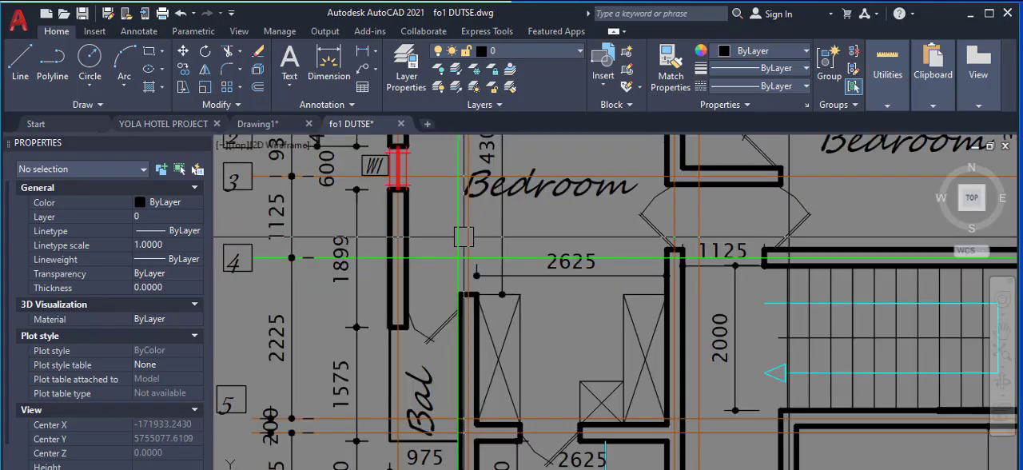
scroll(580, 251, down, 2)
scroll(491, 386, up, 7)
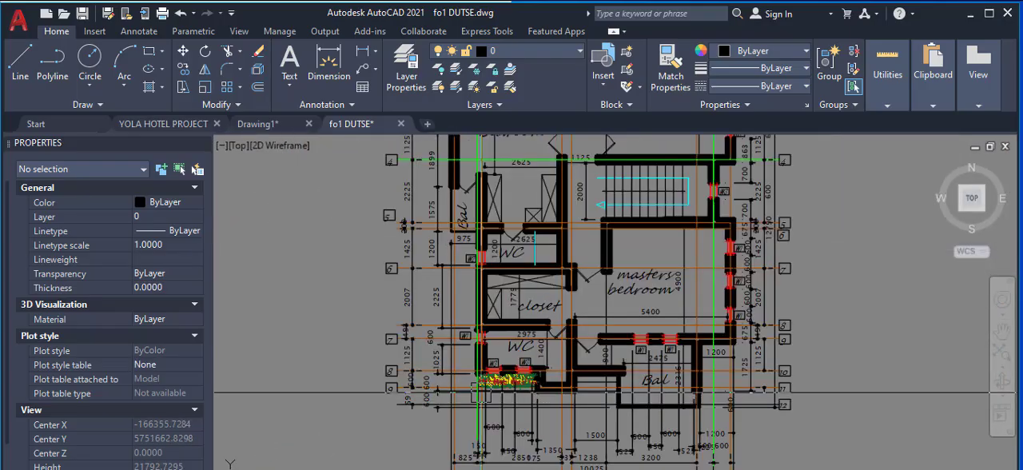
scroll(477, 301, up, 2)
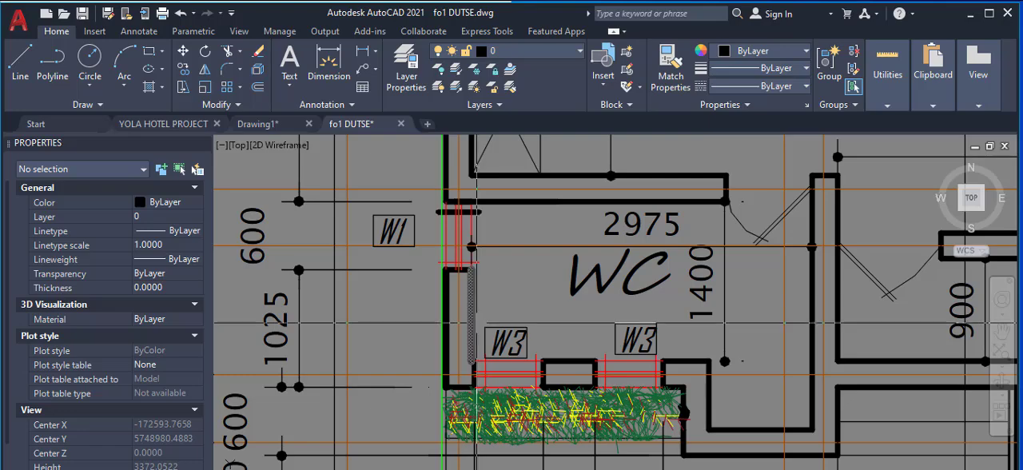
Step: Inspect how the copied green vertical axis sits against the outer wall between the upper floor's Bal, the WC and window W2
scroll(478, 323, down, 4)
scroll(470, 268, up, 8)
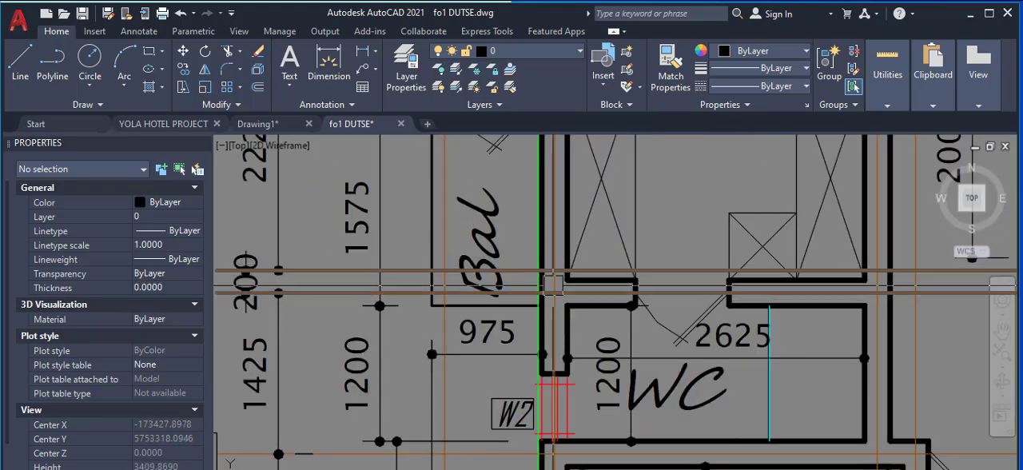
scroll(543, 296, down, 6)
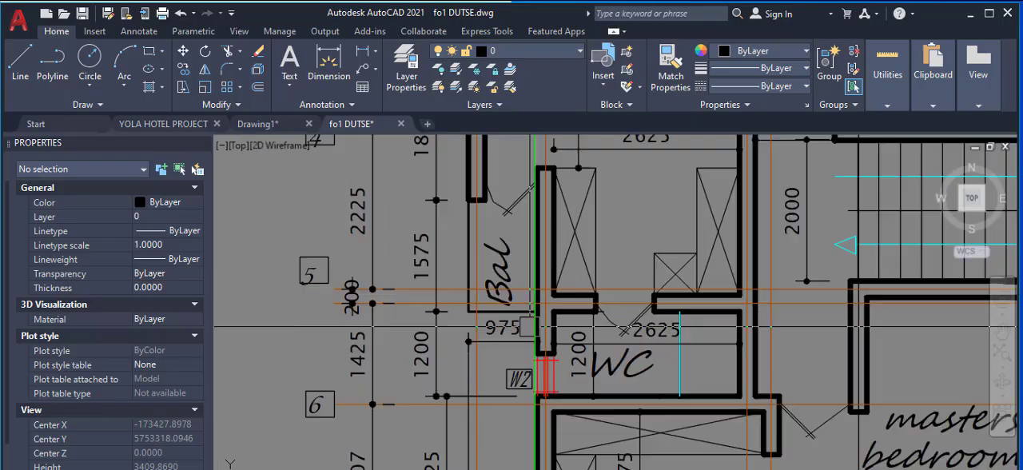
scroll(541, 315, down, 2)
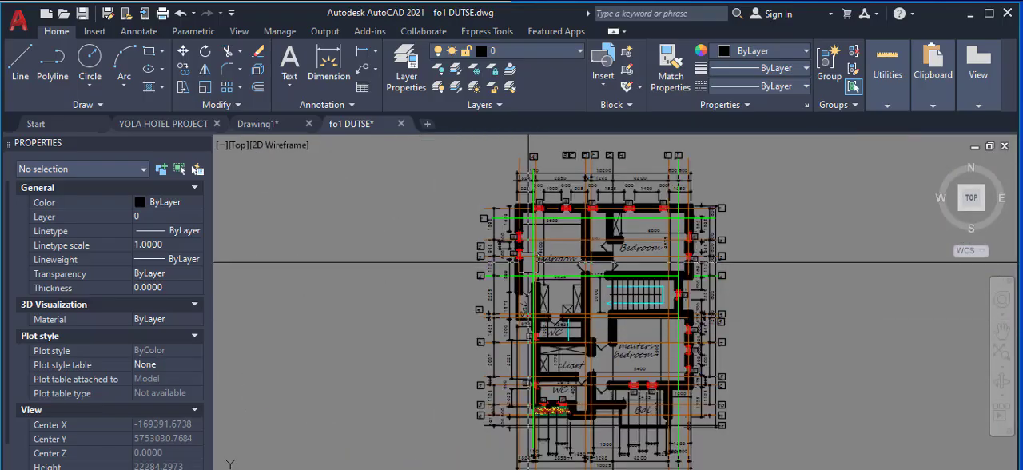
scroll(540, 316, up, 5)
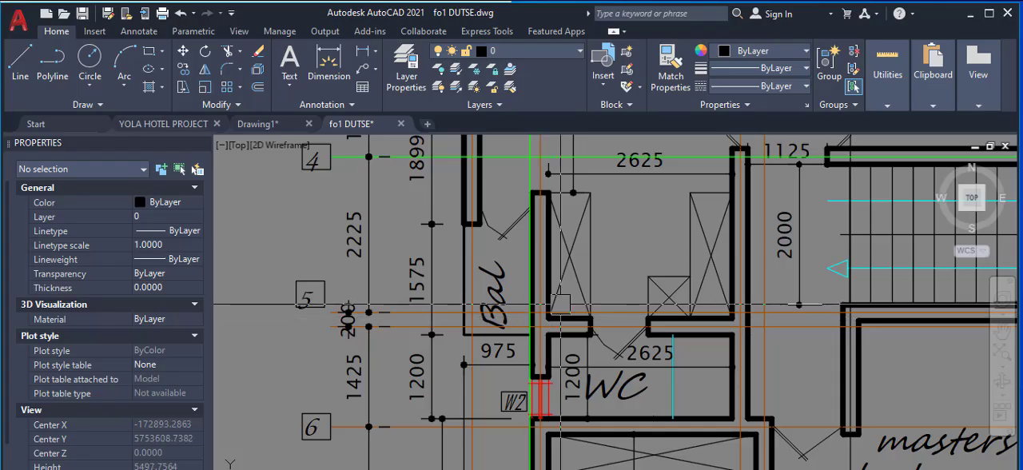
scroll(561, 304, up, 3)
scroll(510, 301, down, 2)
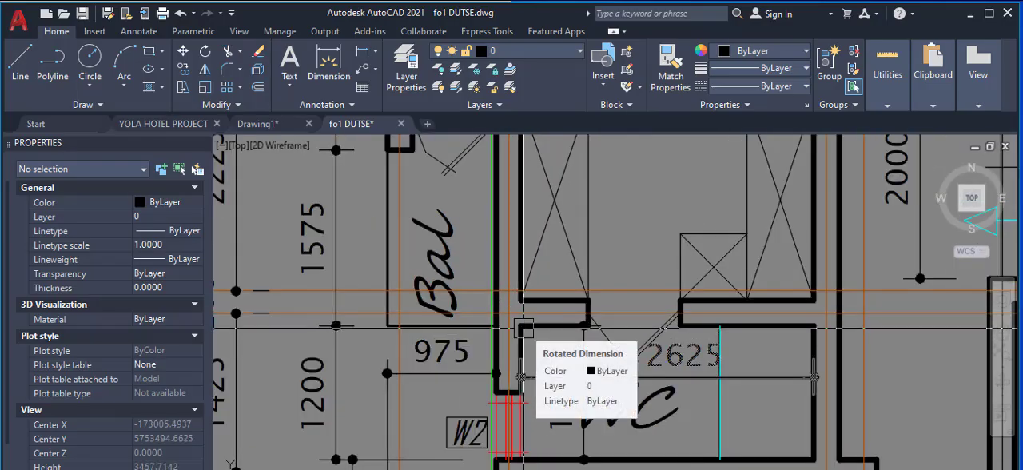
scroll(478, 323, down, 4)
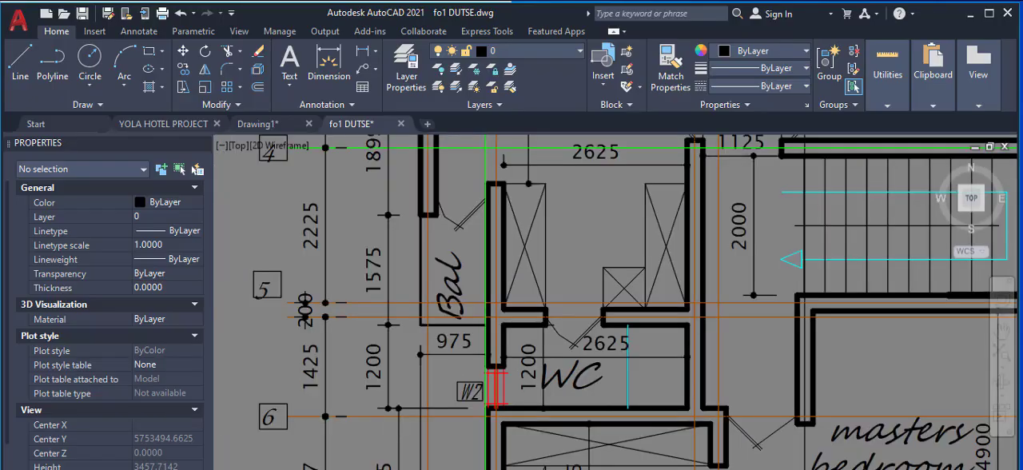
scroll(482, 324, down, 2)
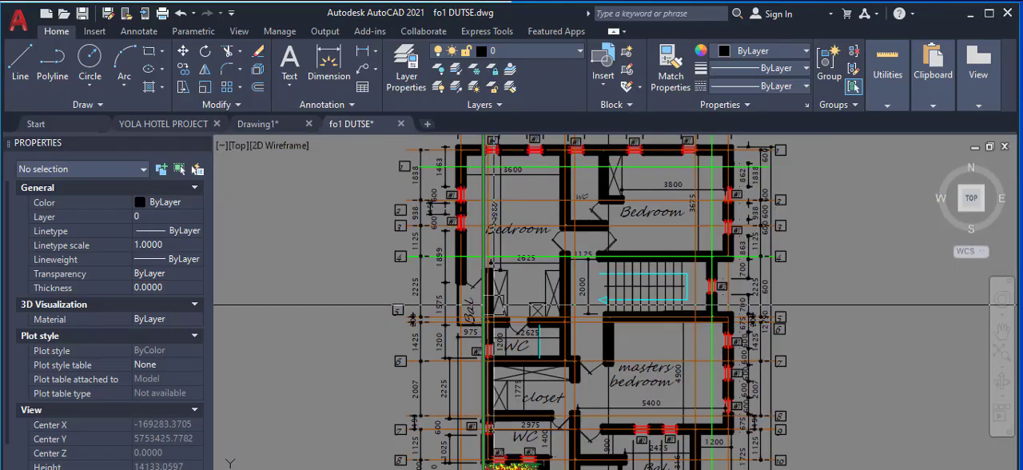
scroll(483, 324, up, 3)
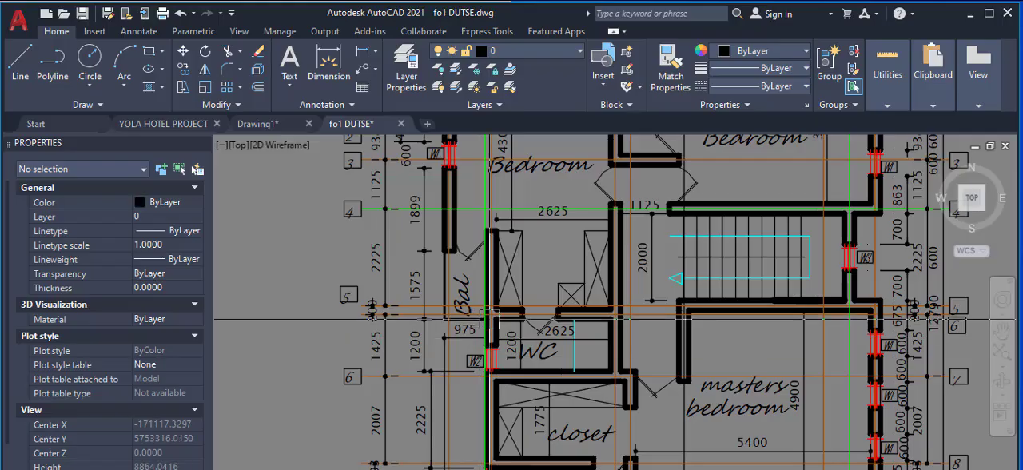
scroll(481, 318, up, 2)
scroll(480, 314, down, 5)
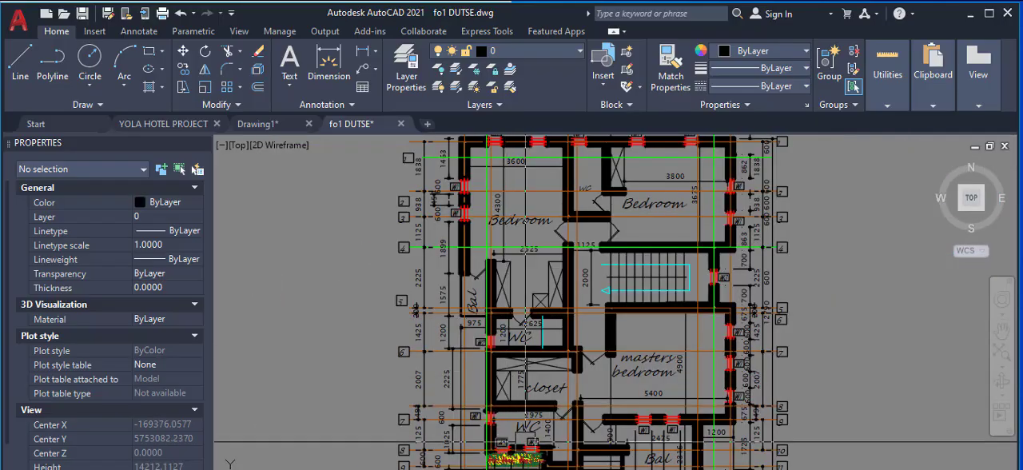
scroll(486, 444, up, 2)
scroll(486, 444, up, 2)
scroll(489, 458, down, 4)
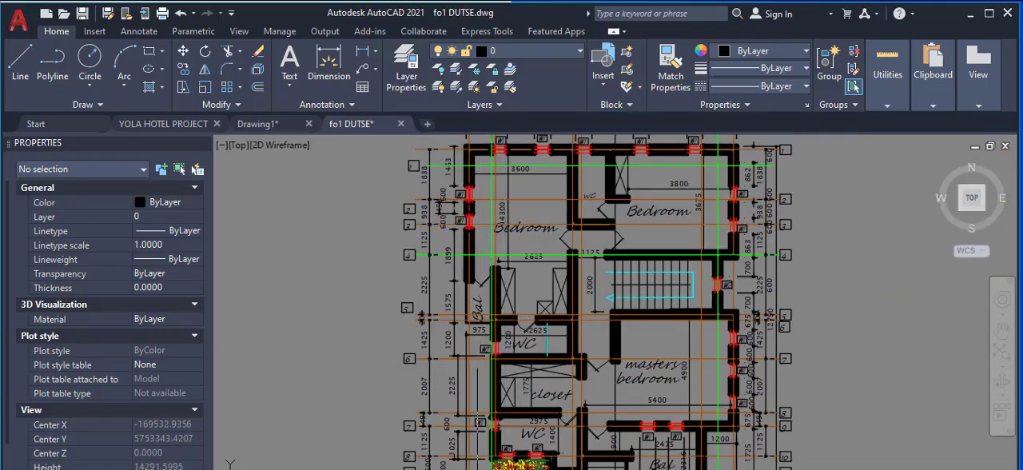
scroll(477, 353, up, 4)
scroll(504, 250, up, 2)
scroll(507, 324, down, 2)
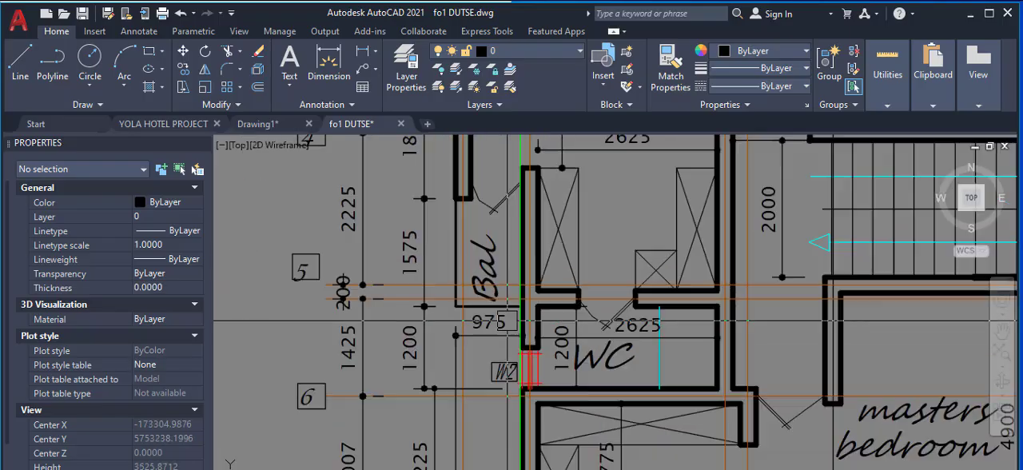
scroll(485, 197, up, 2)
right_click(510, 183)
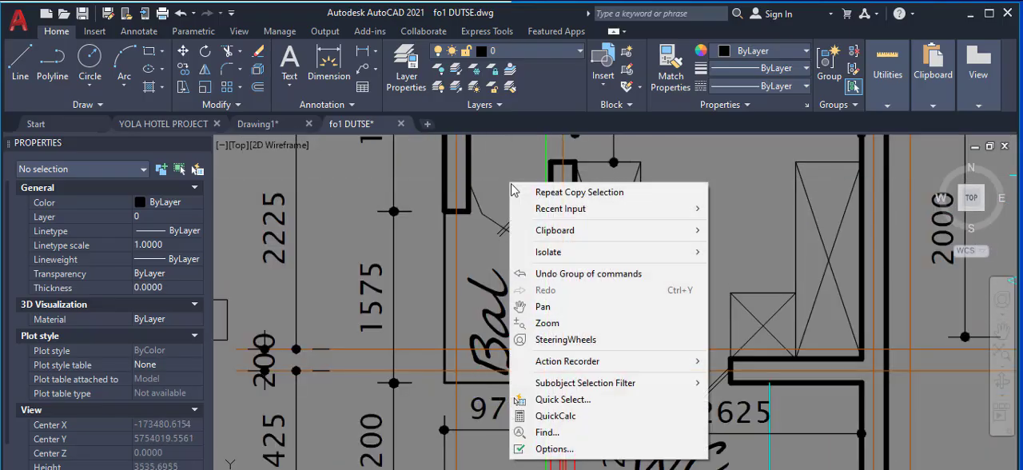
mouse_move(547, 212)
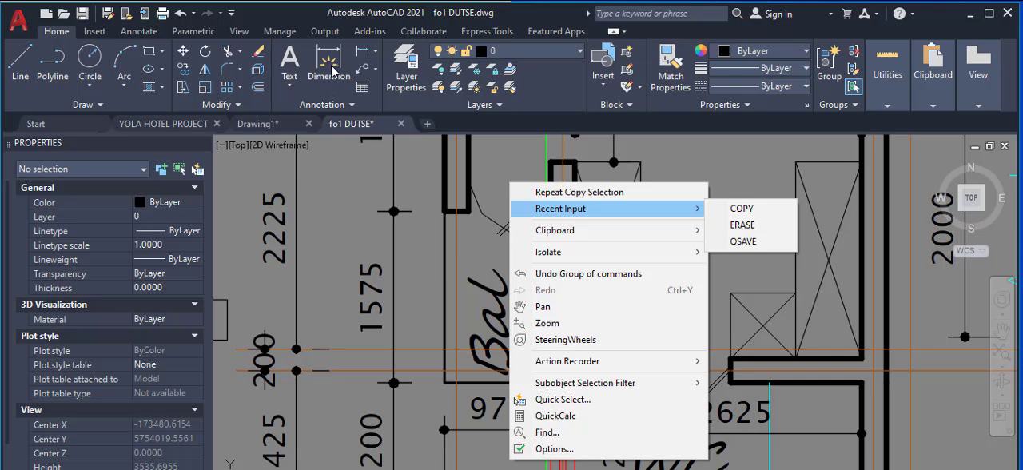
click(336, 214)
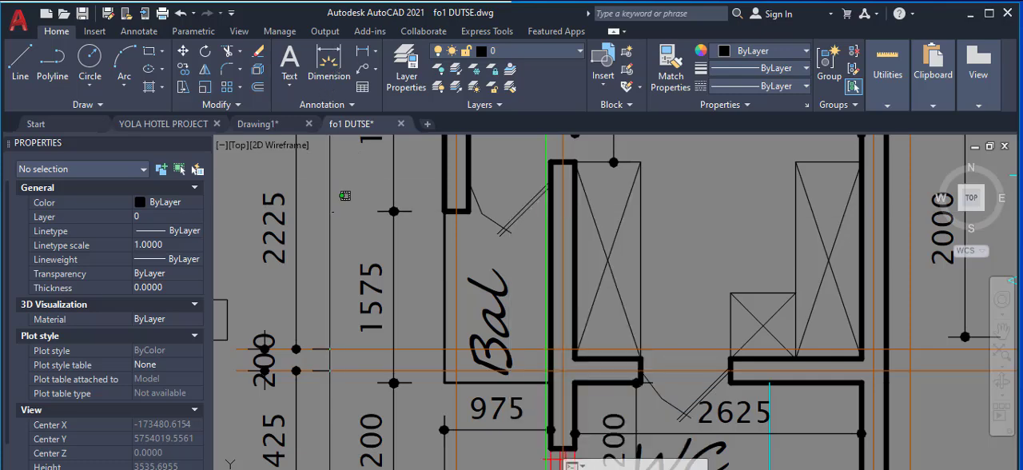
Step: Compare the upper floor's green axes with its own axis lines and walls around the Bal, the two bedrooms and the stair
scroll(532, 197, up, 4)
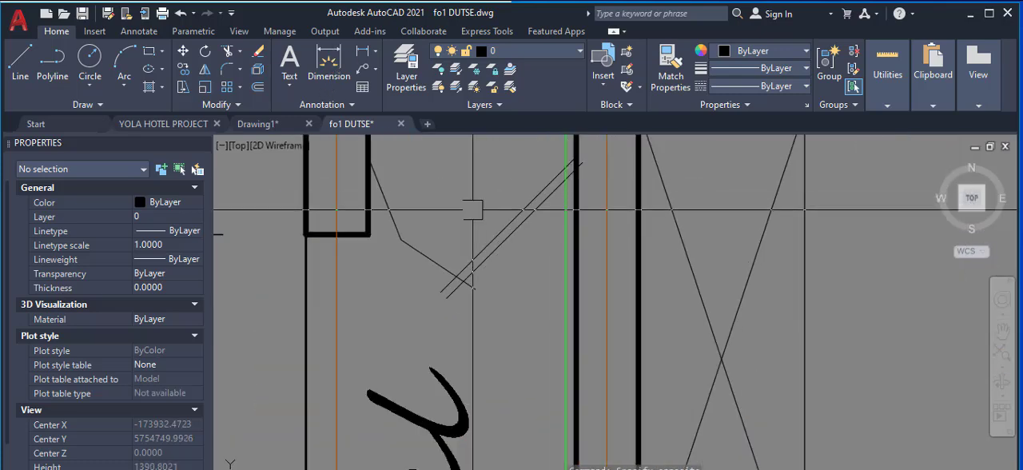
scroll(468, 224, down, 4)
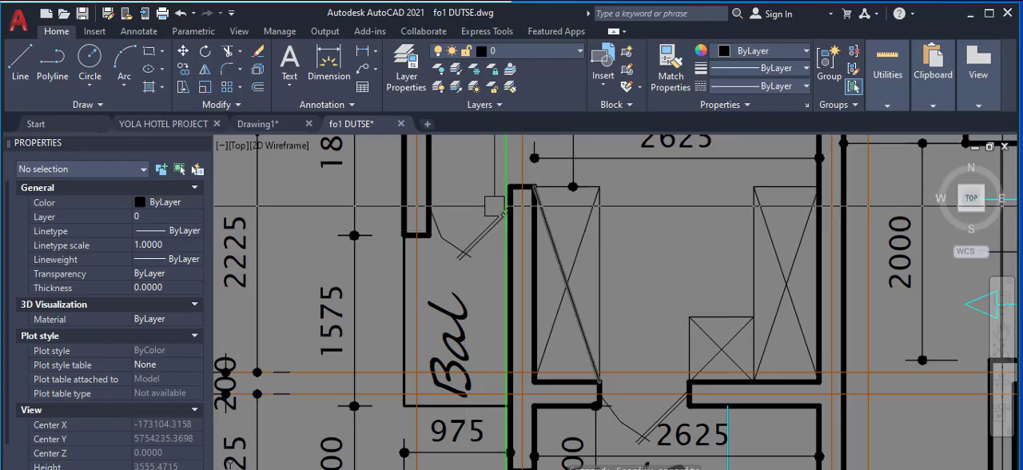
scroll(482, 215, down, 3)
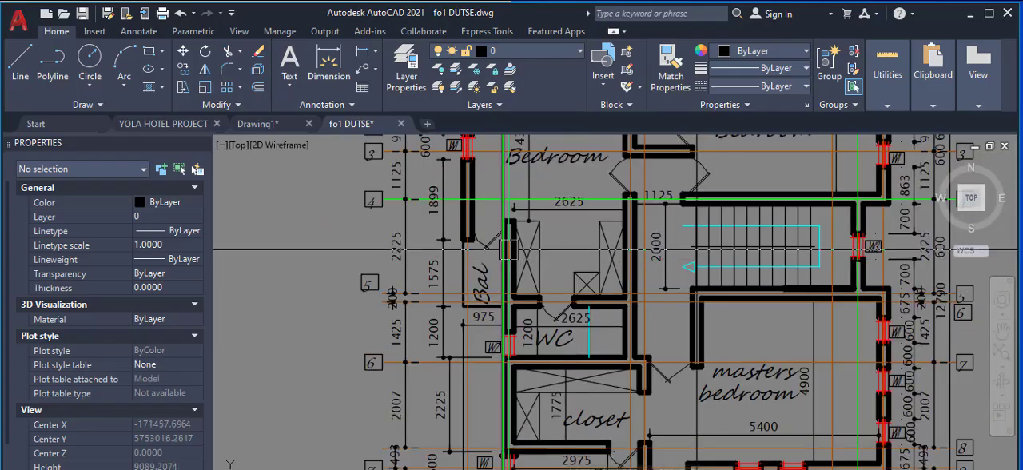
scroll(503, 274, down, 2)
scroll(503, 274, down, 2)
scroll(512, 244, up, 6)
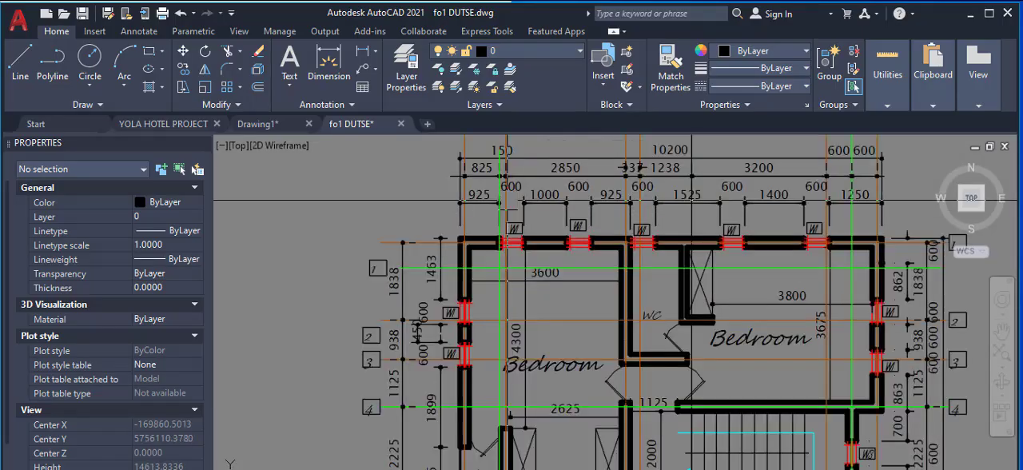
scroll(480, 251, down, 5)
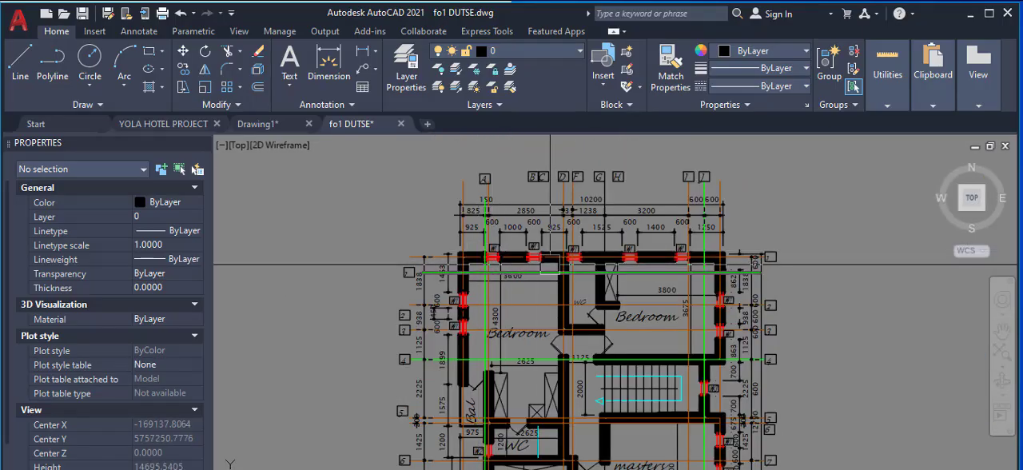
scroll(551, 265, down, 2)
scroll(666, 268, up, 2)
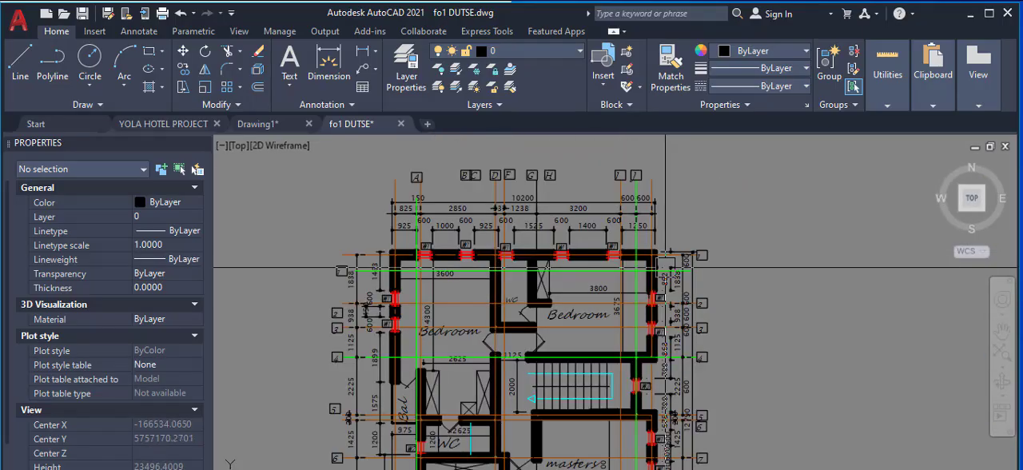
scroll(625, 265, down, 2)
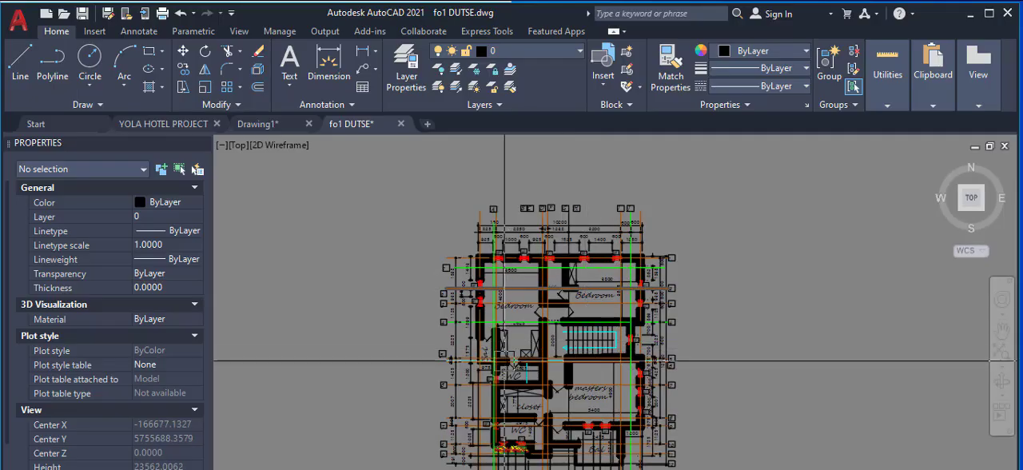
scroll(708, 352, up, 2)
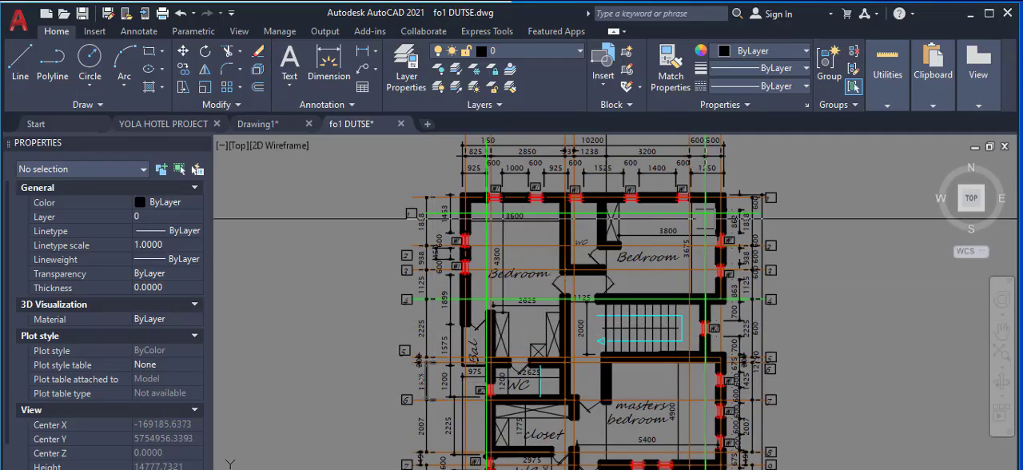
scroll(736, 187, up, 2)
scroll(599, 304, down, 8)
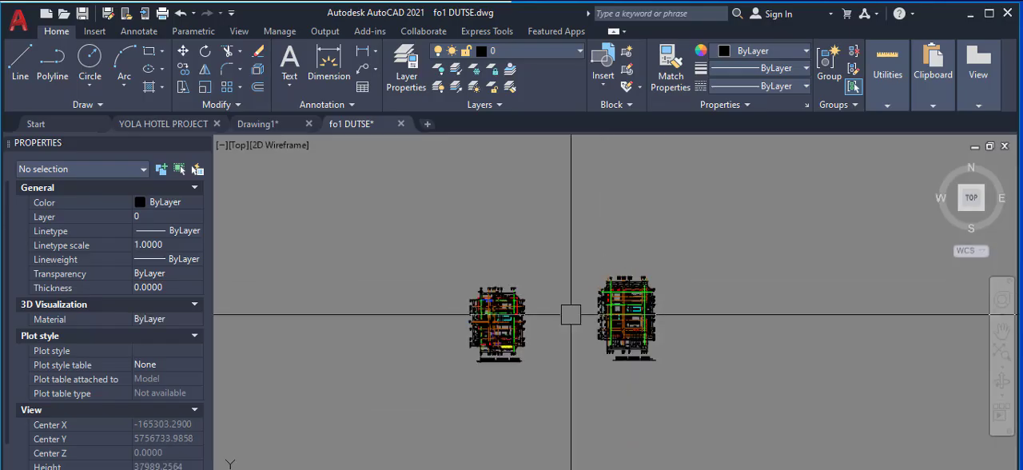
Step: Draw a closed 225 by 225 square polyline in the empty space beside grid bubble 1 of the ground floor plan
scroll(470, 334, up, 2)
scroll(504, 274, up, 12)
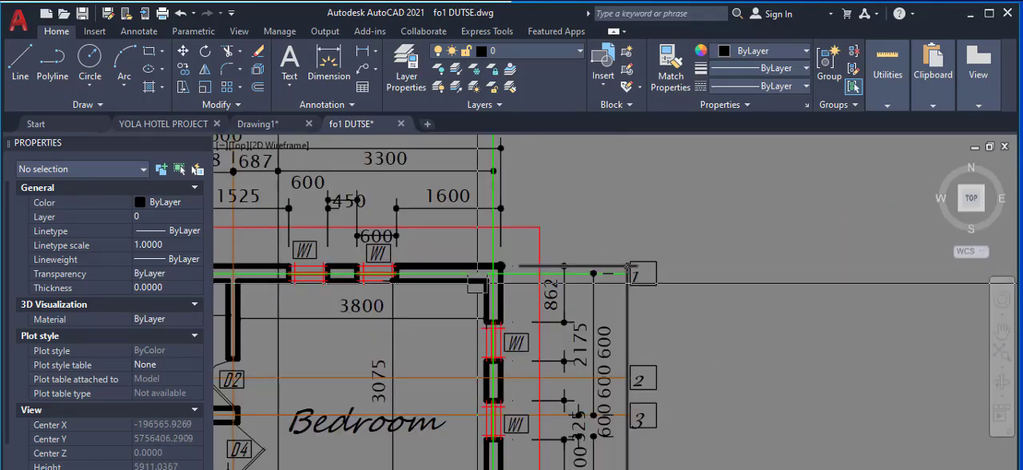
scroll(504, 273, up, 1)
scroll(511, 264, down, 5)
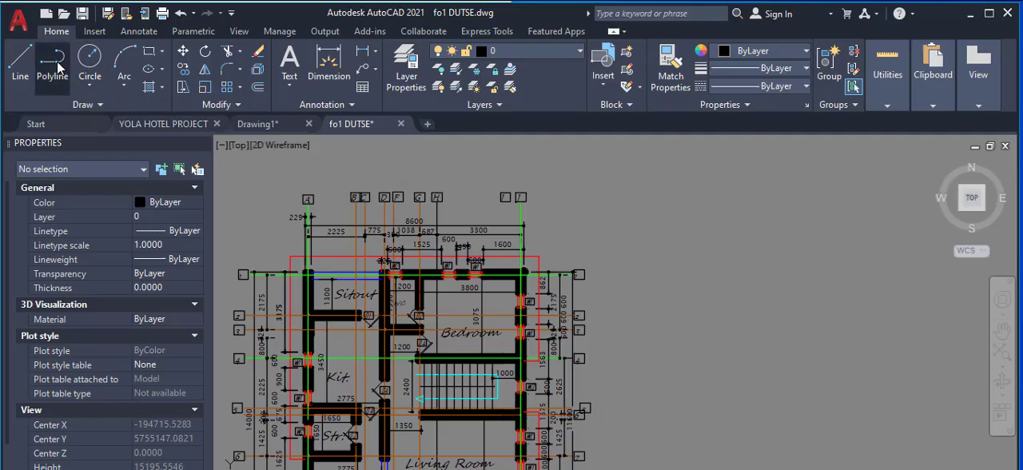
scroll(596, 293, up, 6)
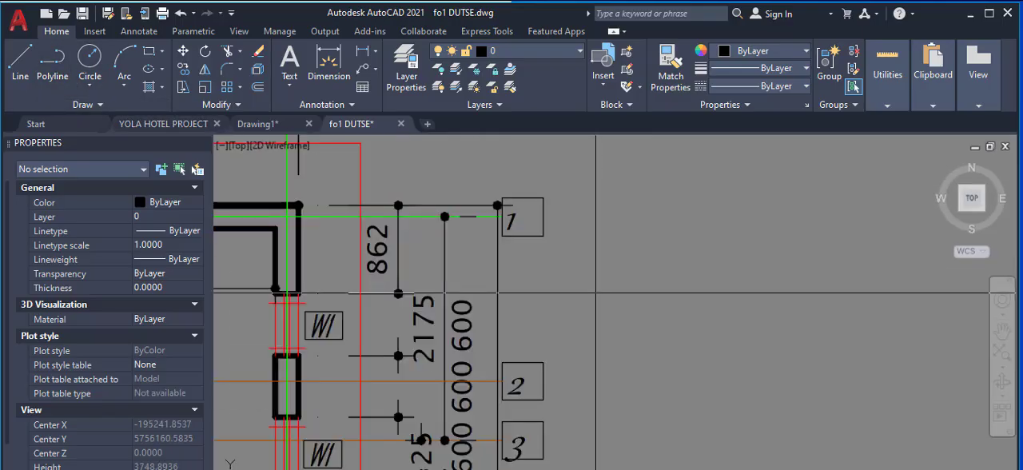
scroll(554, 324, down, 2)
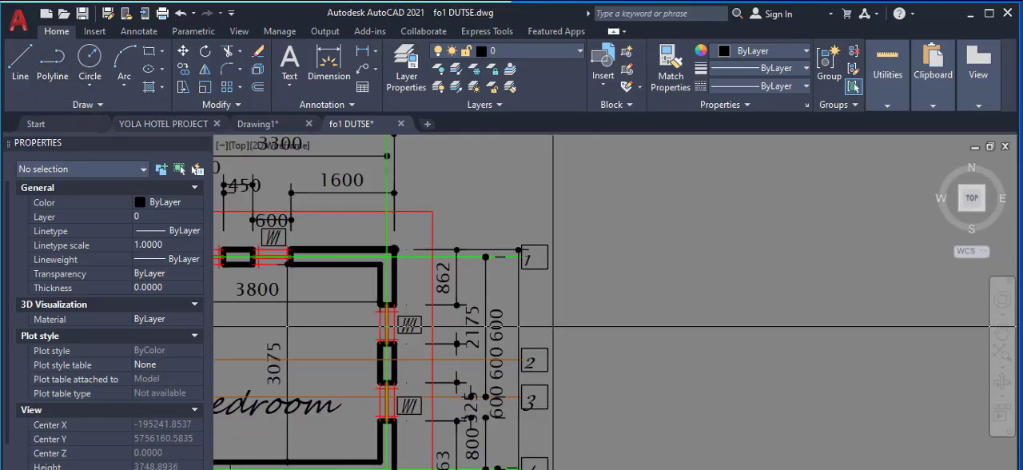
click(692, 241)
scroll(750, 243, up, 2)
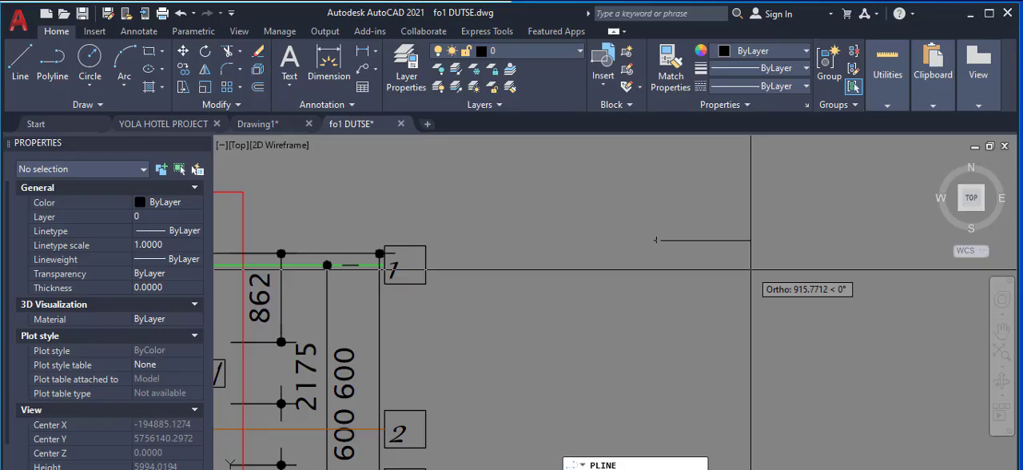
text(225)
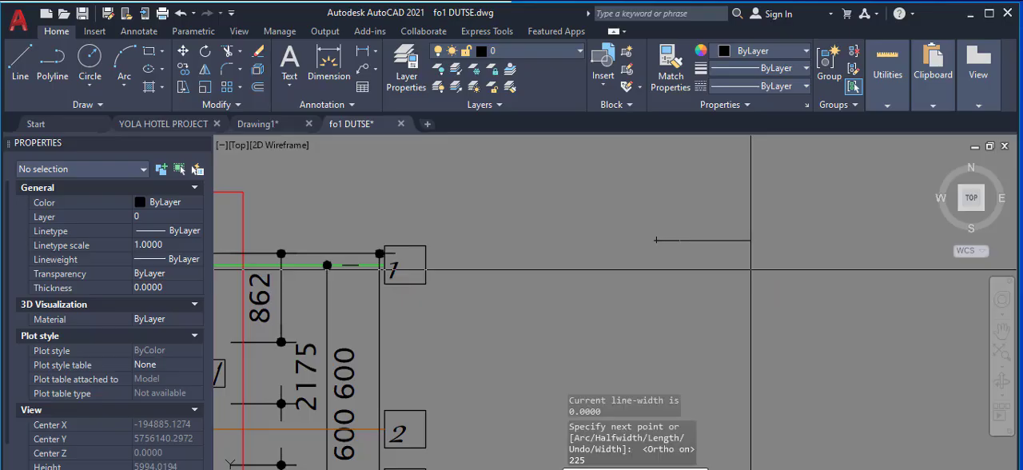
key(Return)
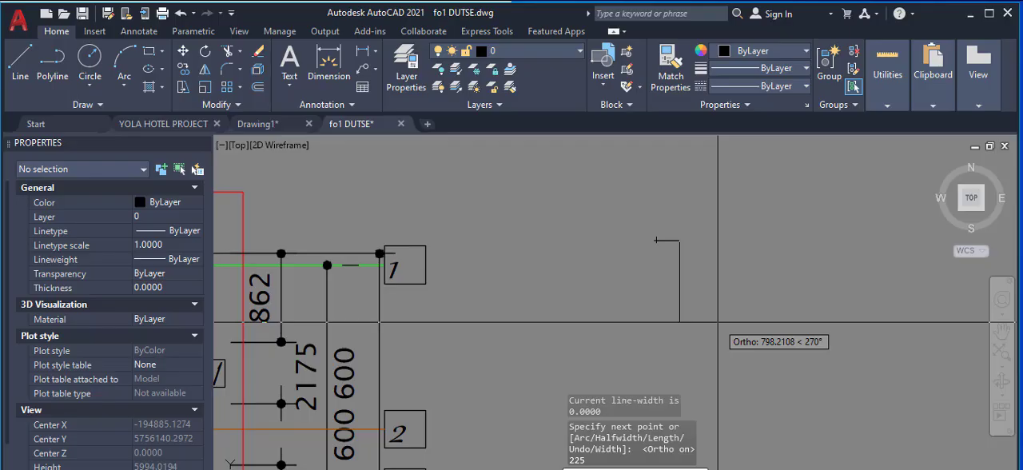
text(225)
key(Return)
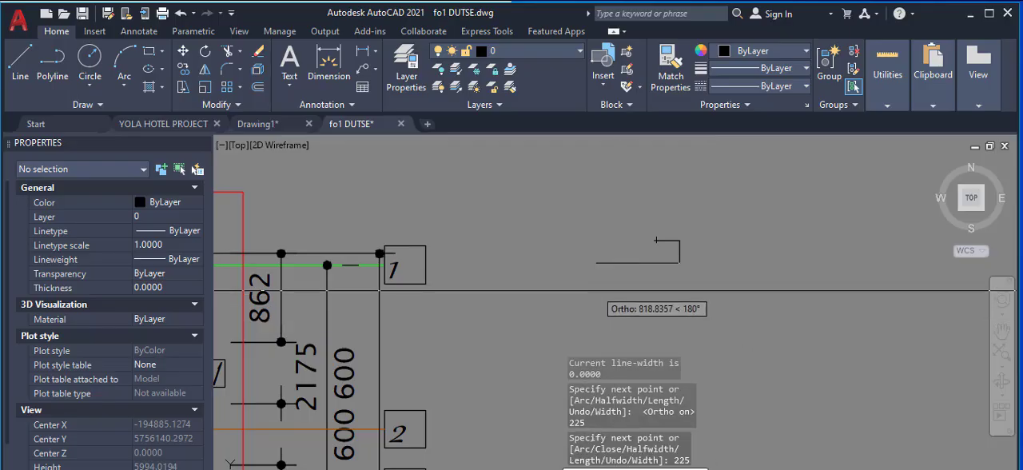
click(595, 290)
text(c)
key(Return)
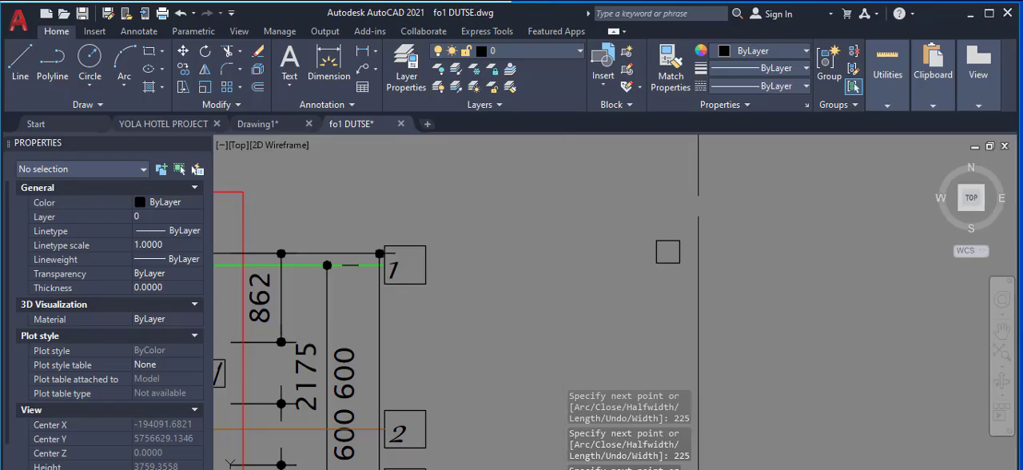
Step: Draw two crossing polylines from the square's edge midpoints, a vertical one about 379 long and a horizontal one, extending past the opposite edges
right_click(718, 219)
click(772, 233)
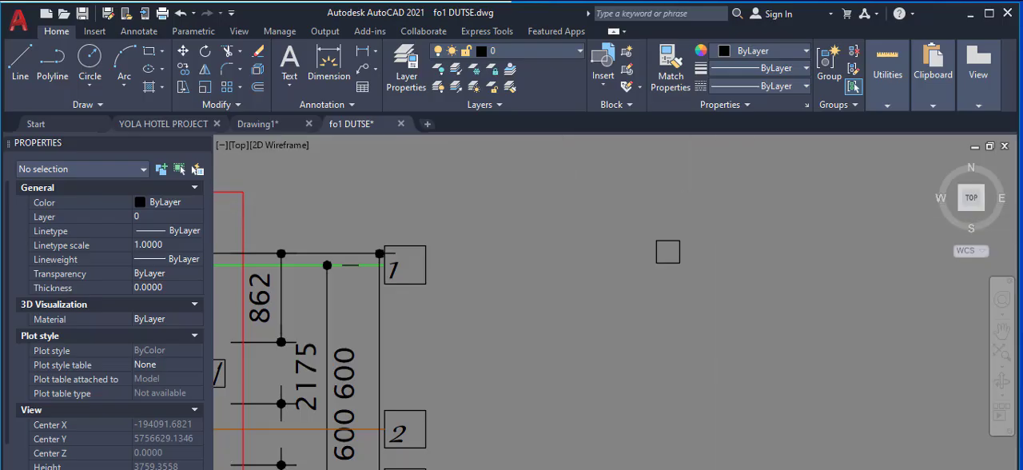
scroll(693, 245, up, 4)
click(635, 233)
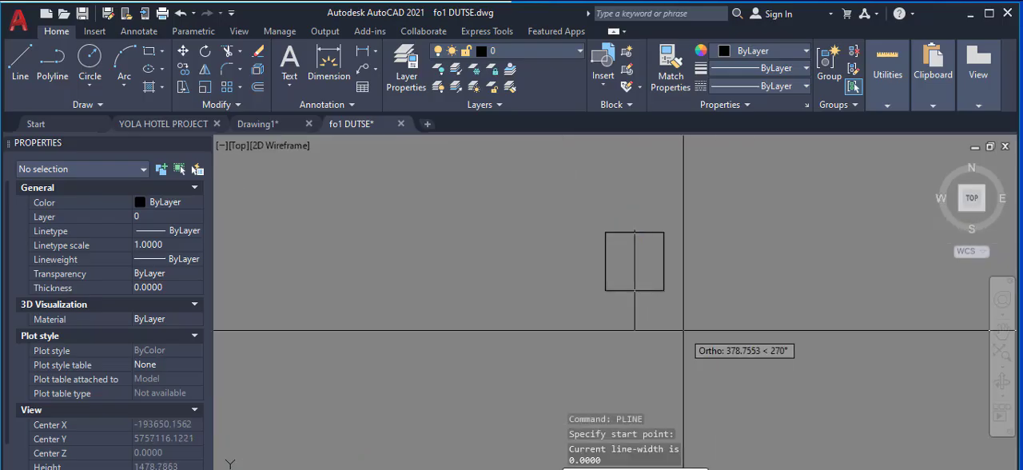
right_click(665, 274)
click(699, 283)
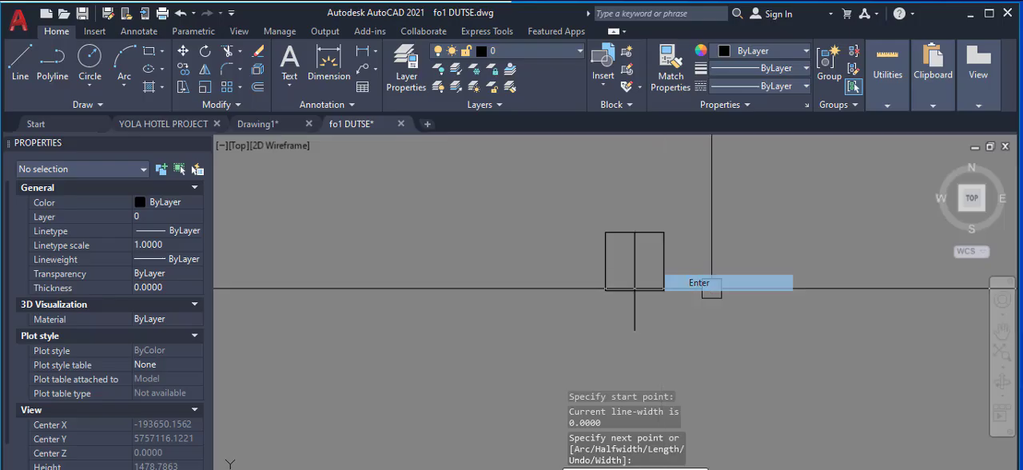
right_click(671, 238)
click(675, 249)
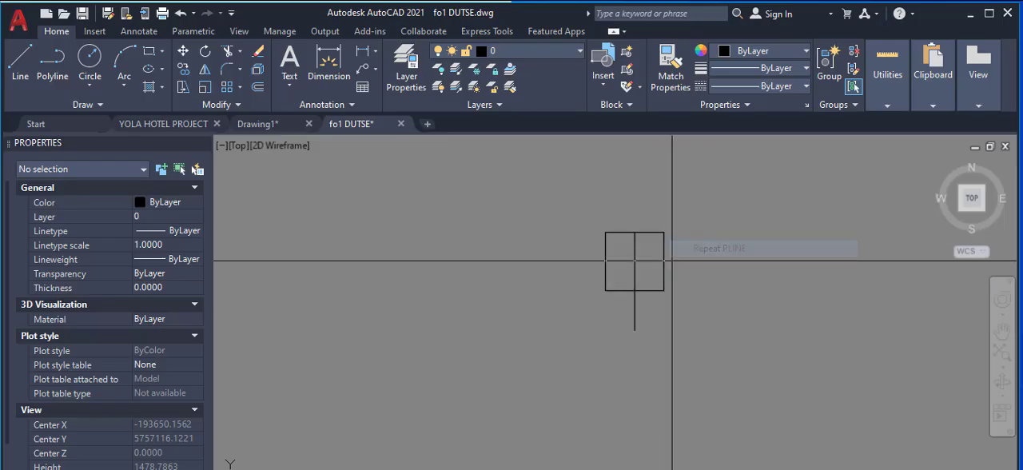
click(605, 261)
click(722, 260)
right_click(696, 232)
click(715, 242)
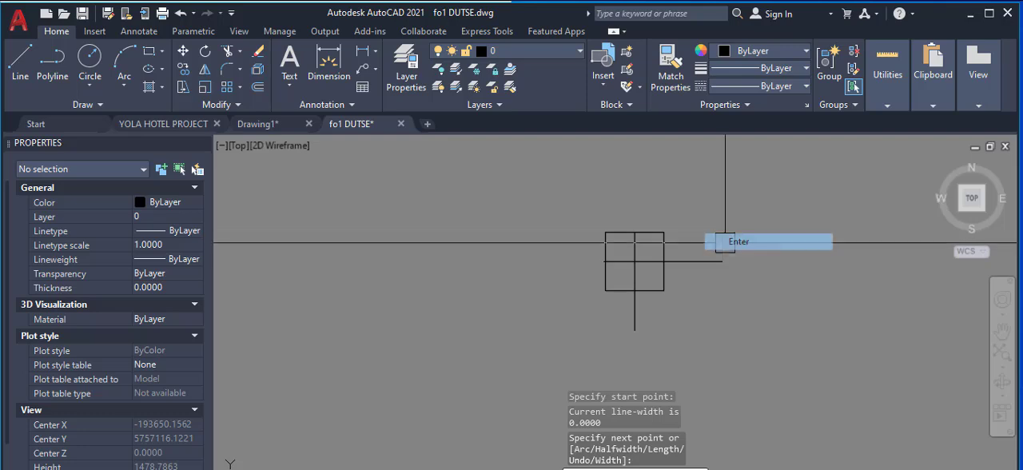
Step: Change the 225 square polyline's colour to Blue
click(664, 241)
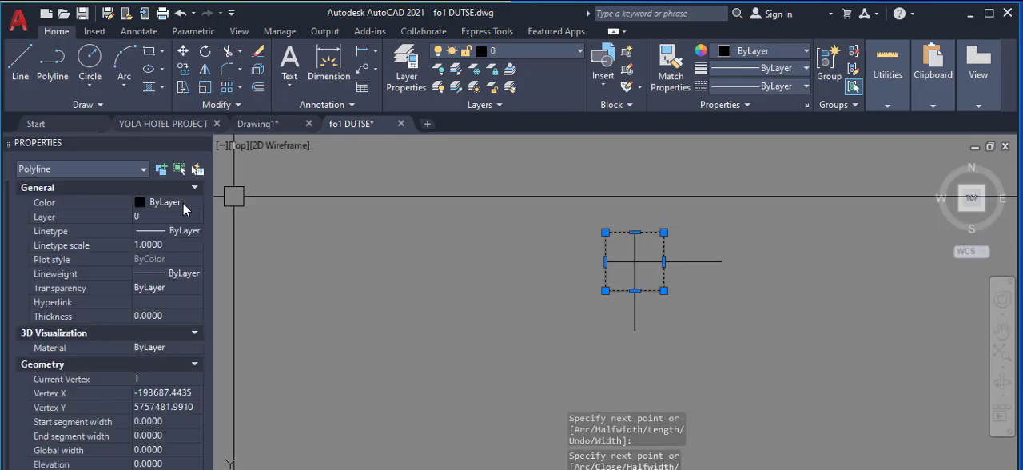
click(183, 202)
click(168, 294)
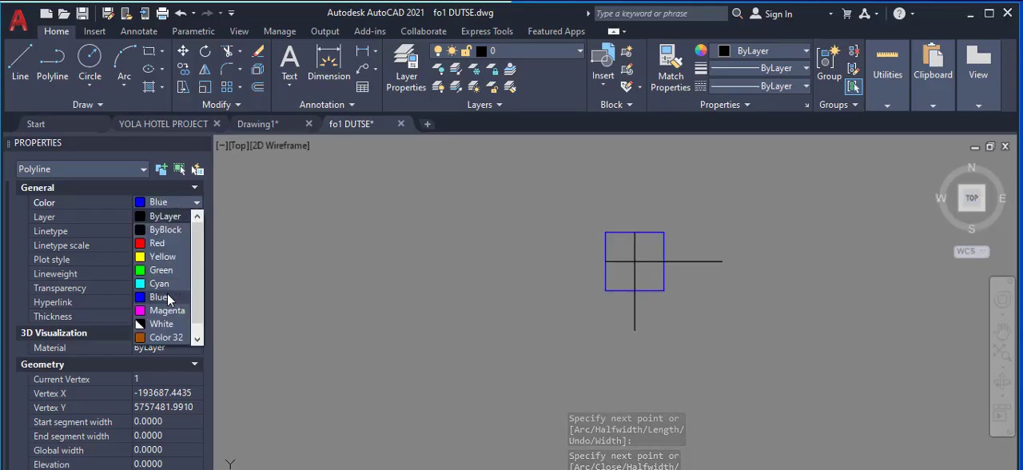
Step: Copy the blue square by its centre onto the wall corner where axes J and 1 meet on the ground floor plan
scroll(703, 270, down, 5)
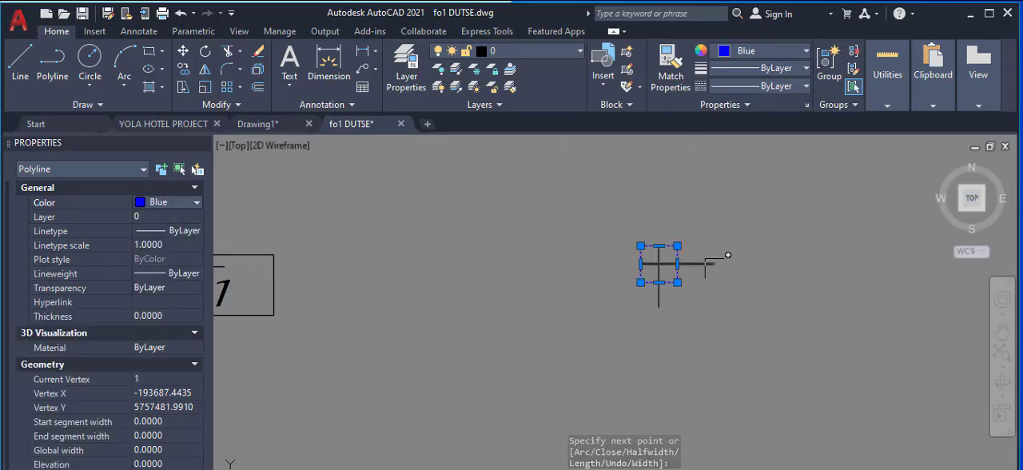
right_click(565, 252)
click(633, 301)
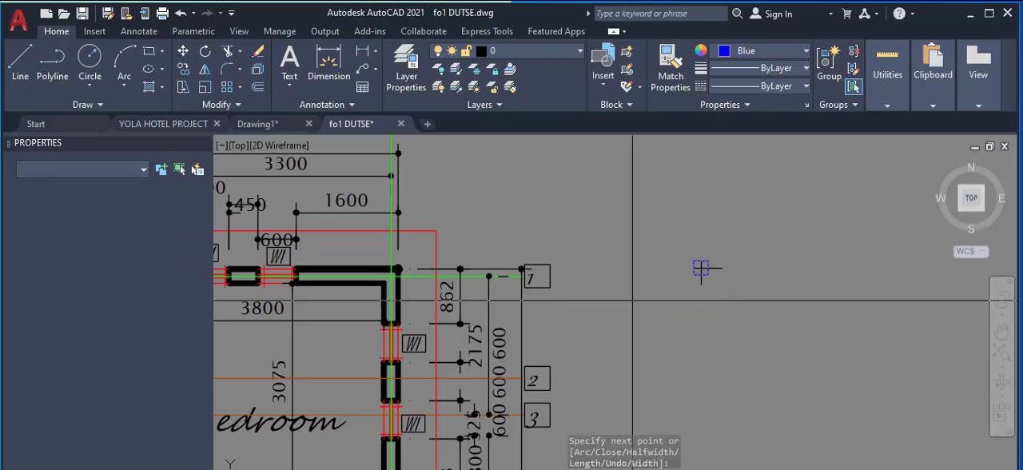
key(Escape)
scroll(679, 269, up, 6)
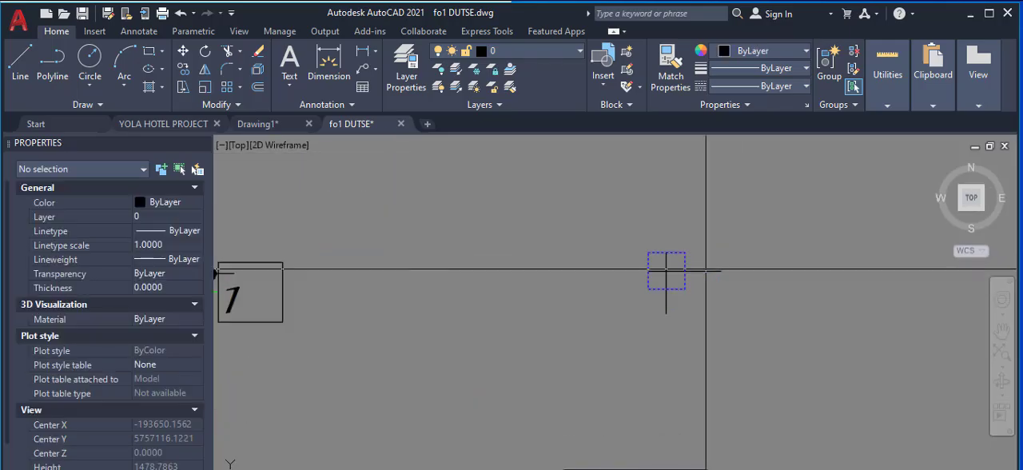
click(674, 275)
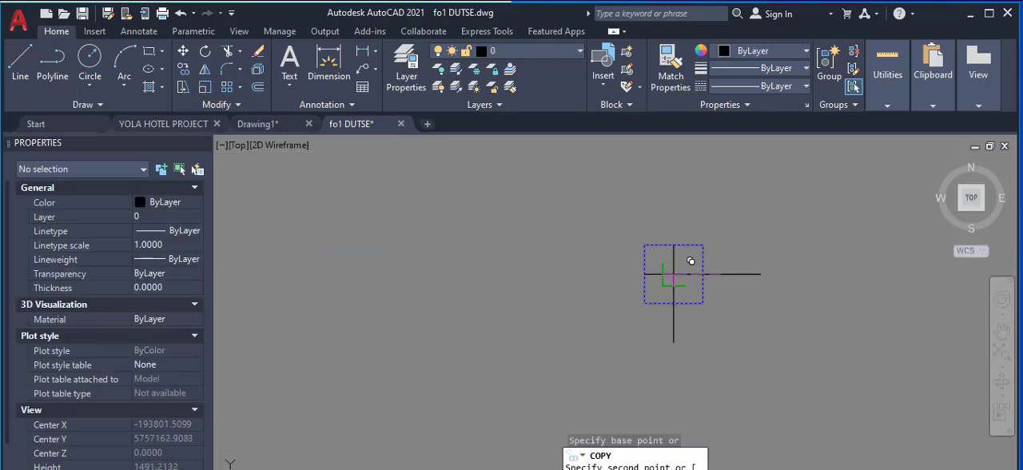
scroll(726, 284, down, 5)
scroll(401, 288, up, 5)
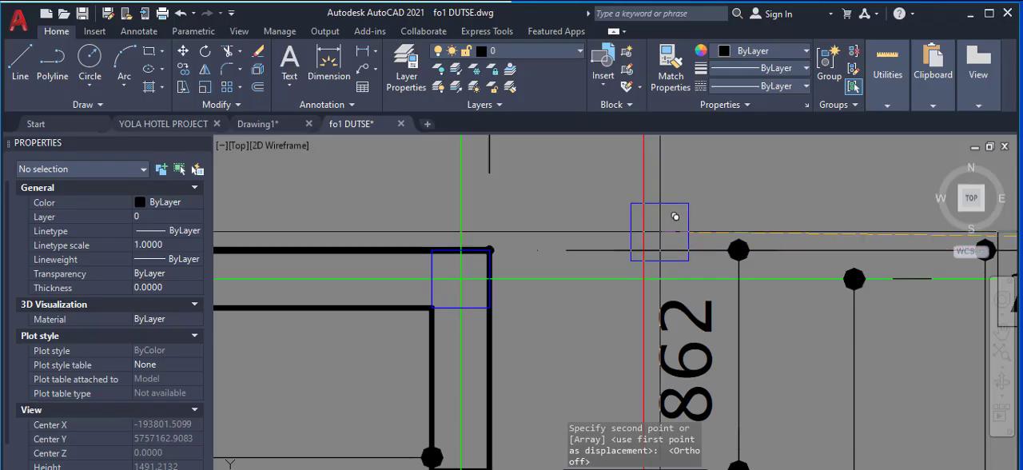
Step: Place copies of the blue square on axis 1 where it meets axes G and D
scroll(696, 231, down, 5)
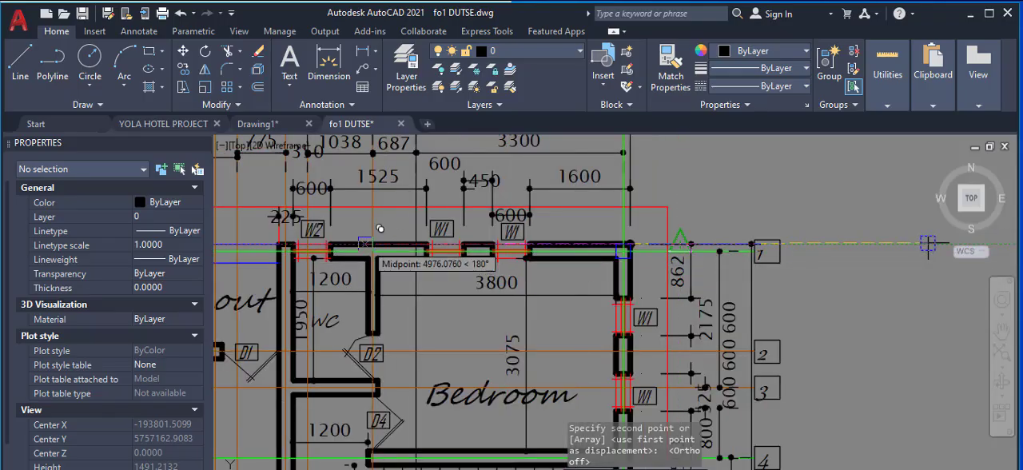
scroll(365, 243, up, 7)
click(399, 274)
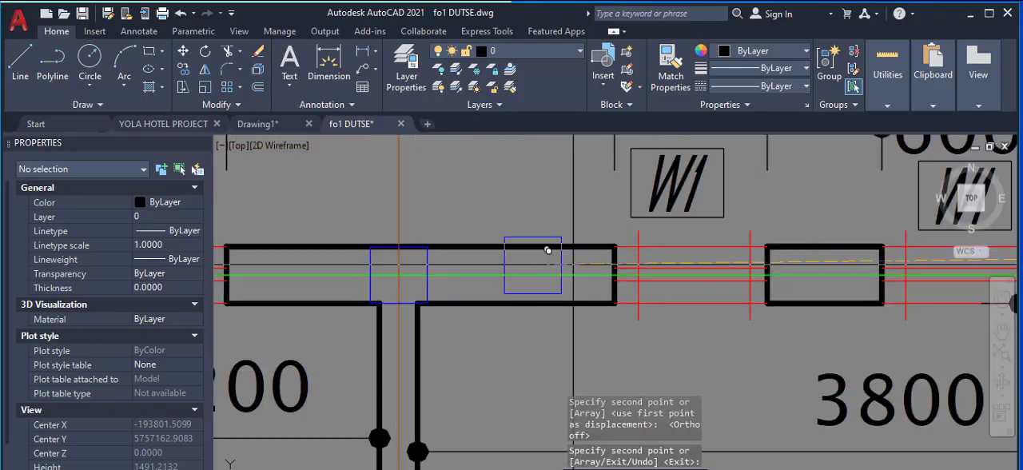
scroll(637, 276, down, 6)
scroll(486, 283, up, 5)
scroll(536, 265, up, 4)
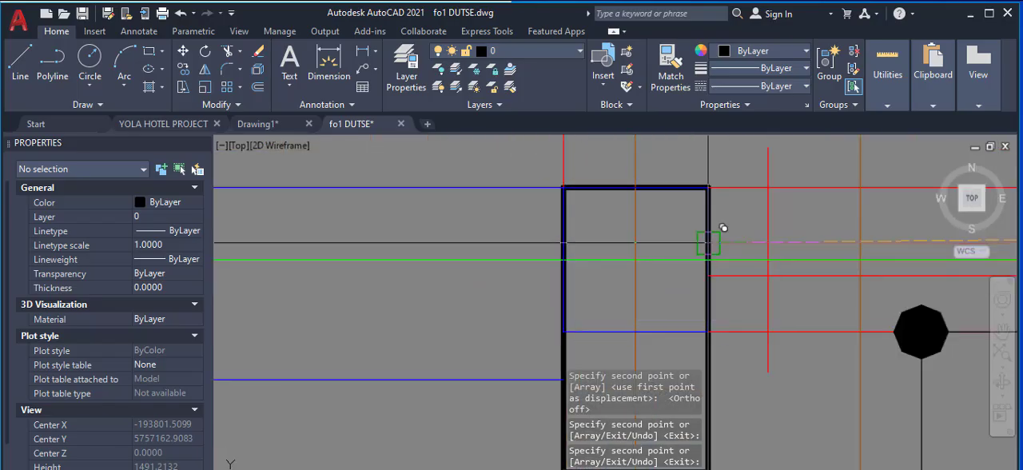
Step: Place another blue square copy at the Sitout's outer corner where axes A and 1 meet, and finish copying
scroll(703, 244, down, 4)
scroll(574, 312, down, 3)
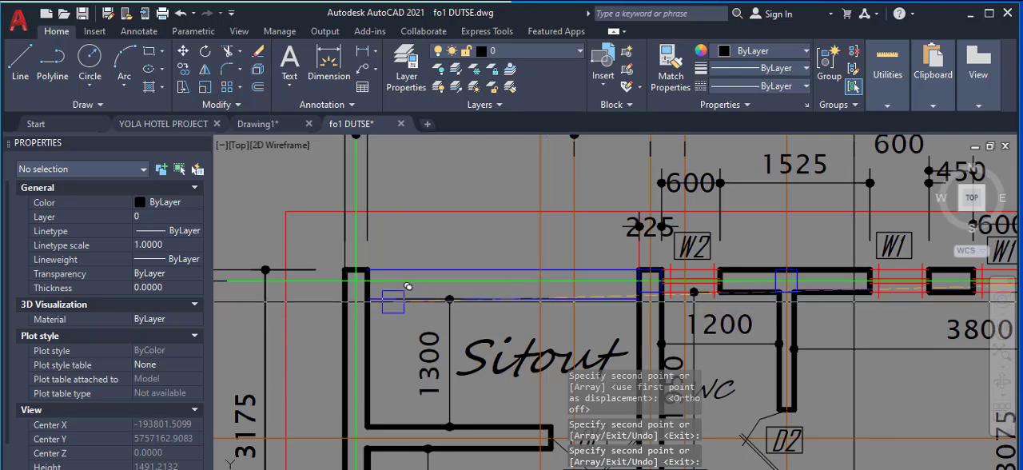
scroll(405, 281, up, 6)
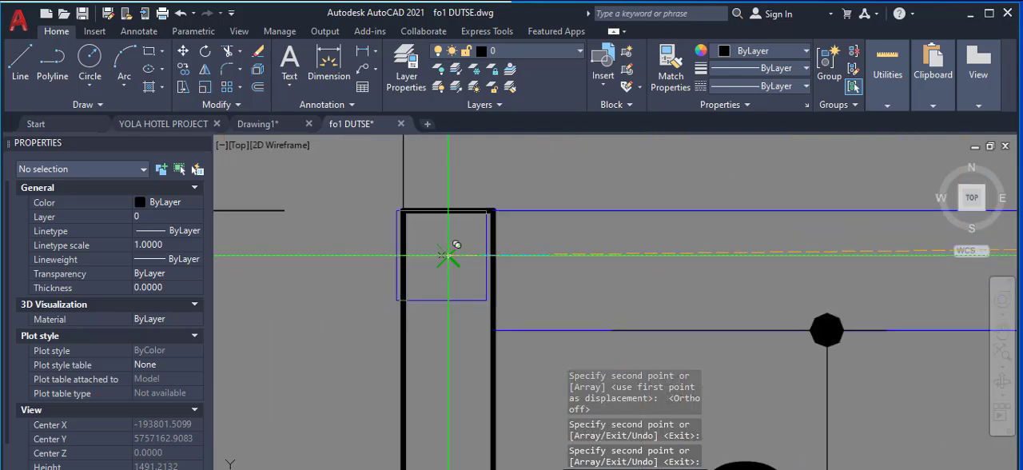
right_click(526, 221)
click(558, 247)
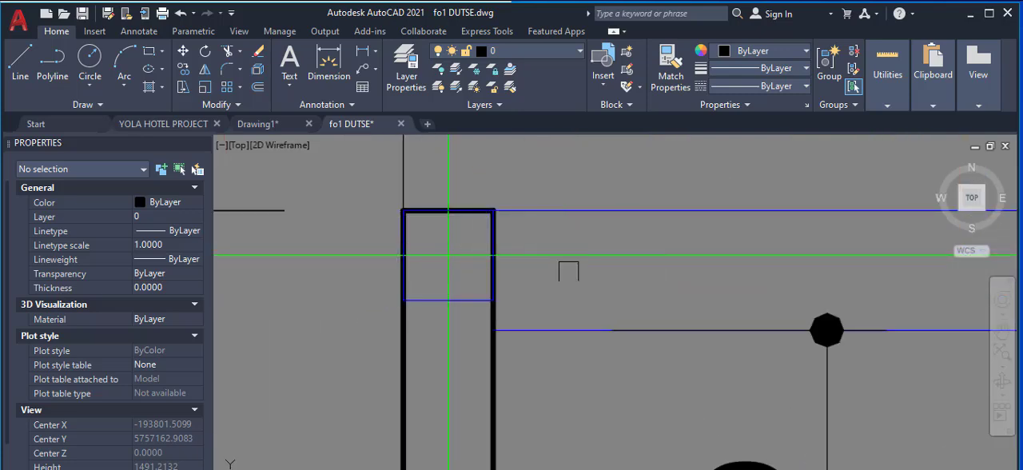
Step: Copy the dimension between axes H and J straight up to a spot above the overall building-width dimension, and finish copying
scroll(637, 265, down, 6)
scroll(637, 264, up, 2)
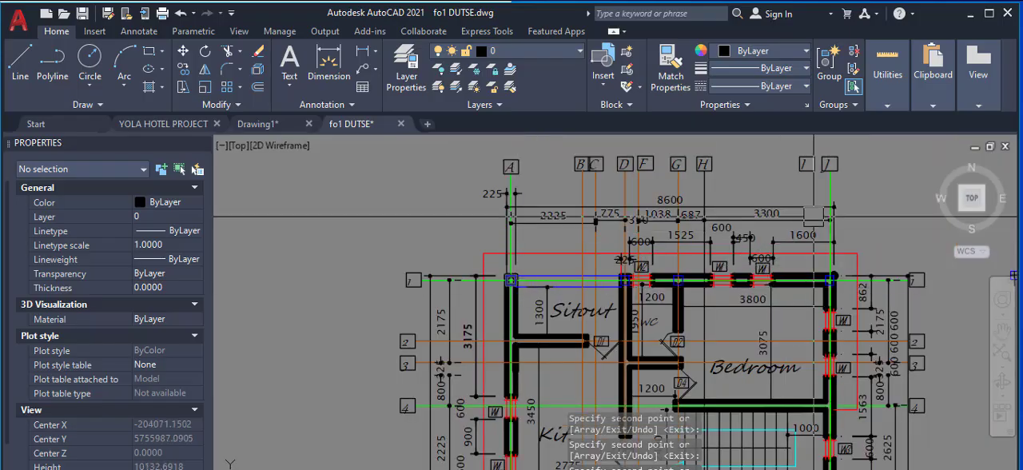
scroll(812, 217, up, 2)
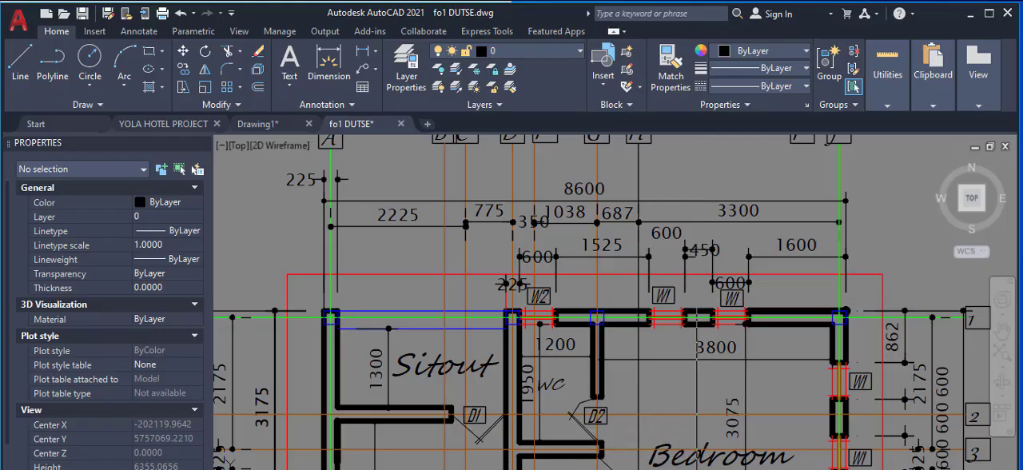
scroll(722, 209, up, 2)
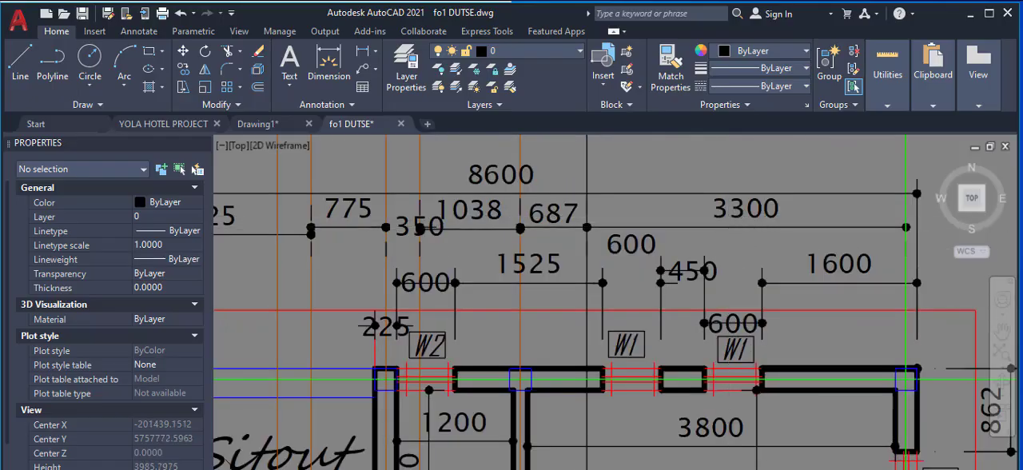
click(726, 223)
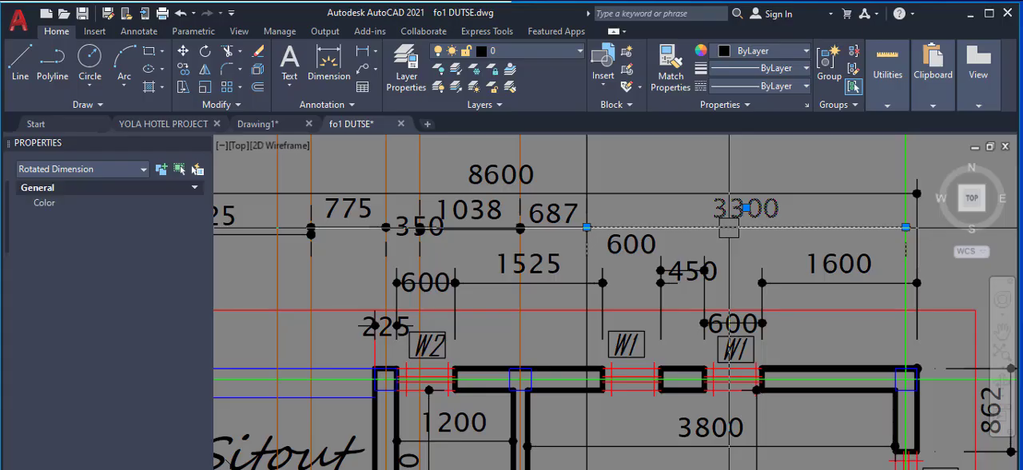
scroll(728, 228, down, 2)
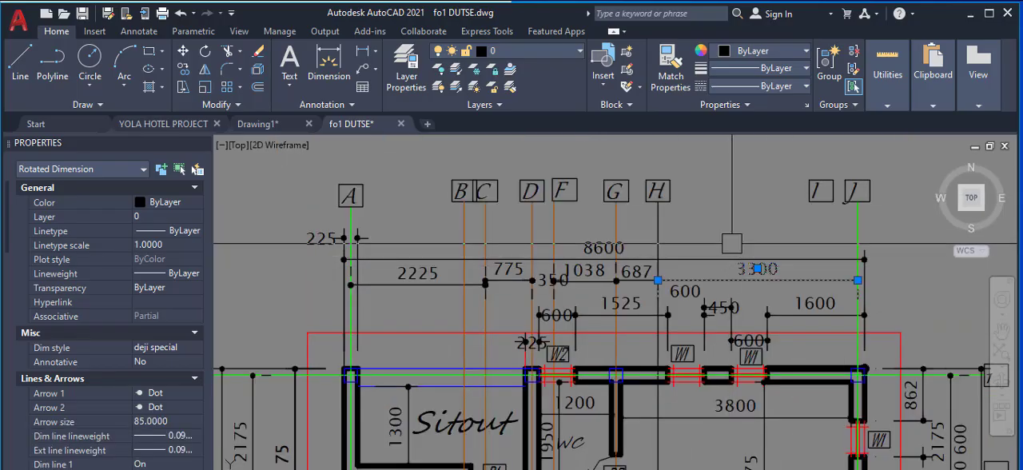
right_click(732, 243)
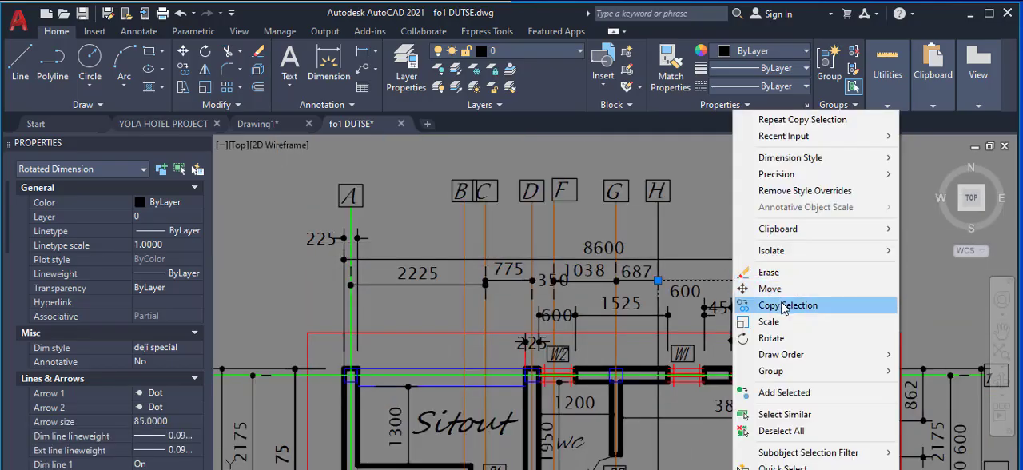
click(782, 306)
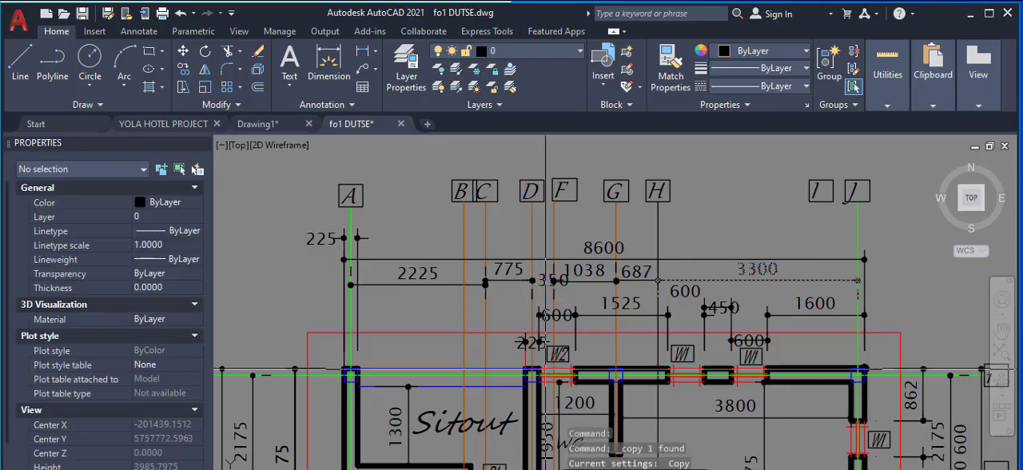
scroll(712, 258, up, 4)
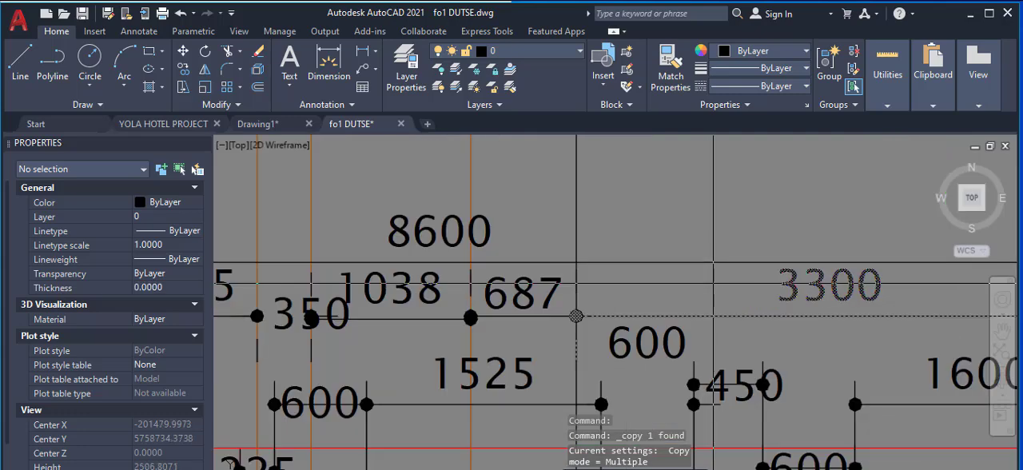
click(712, 318)
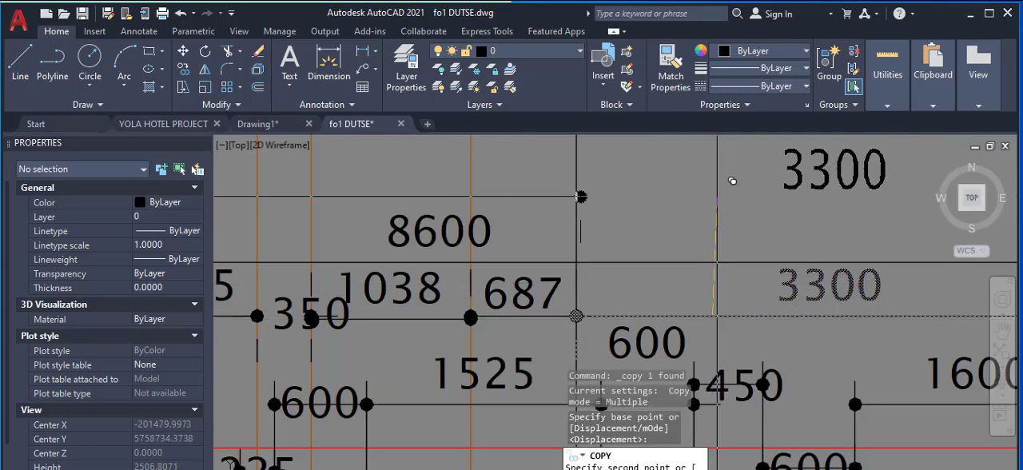
click(714, 191)
right_click(737, 210)
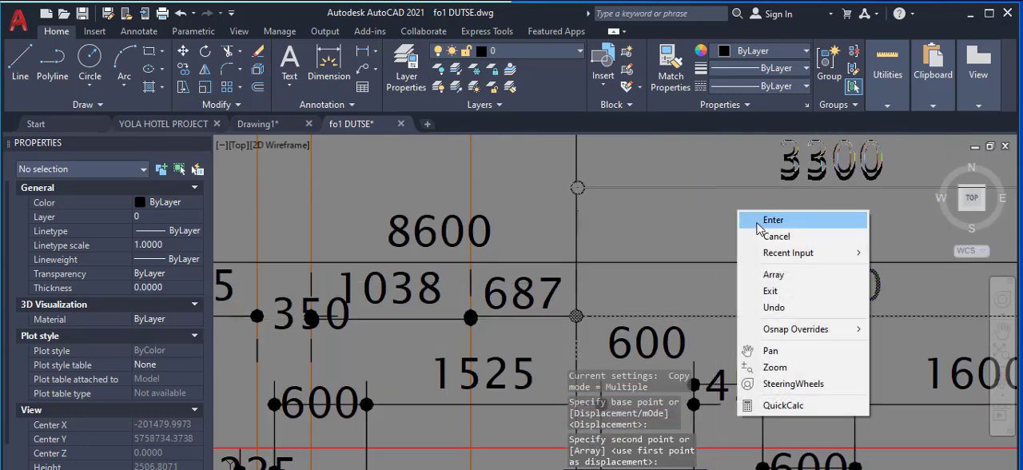
click(759, 223)
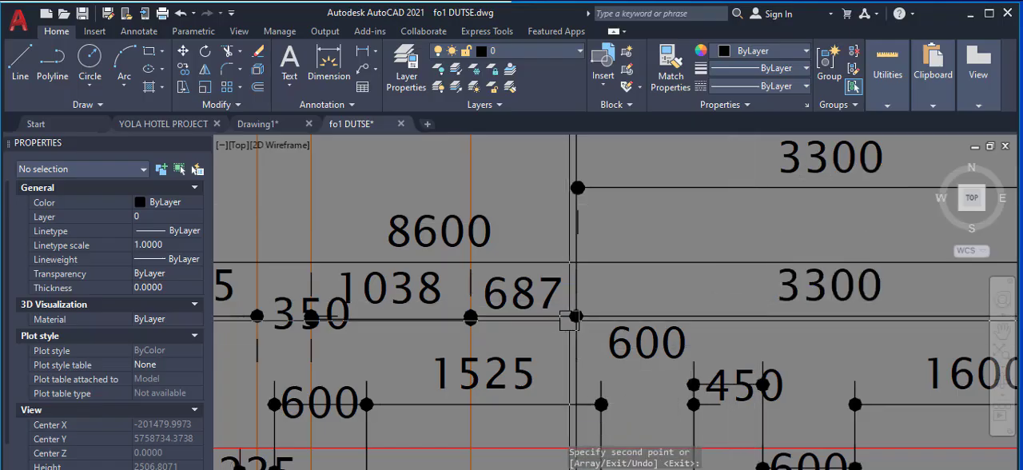
Step: Select the copied upper dimension between axes H and J for adjusting its endpoint at axis J
scroll(569, 315, down, 2)
scroll(768, 208, down, 2)
scroll(765, 182, up, 6)
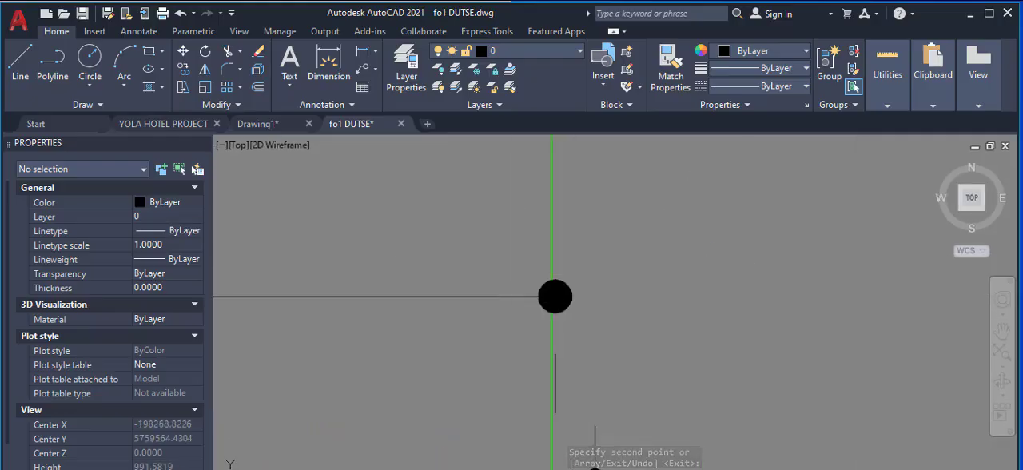
click(516, 299)
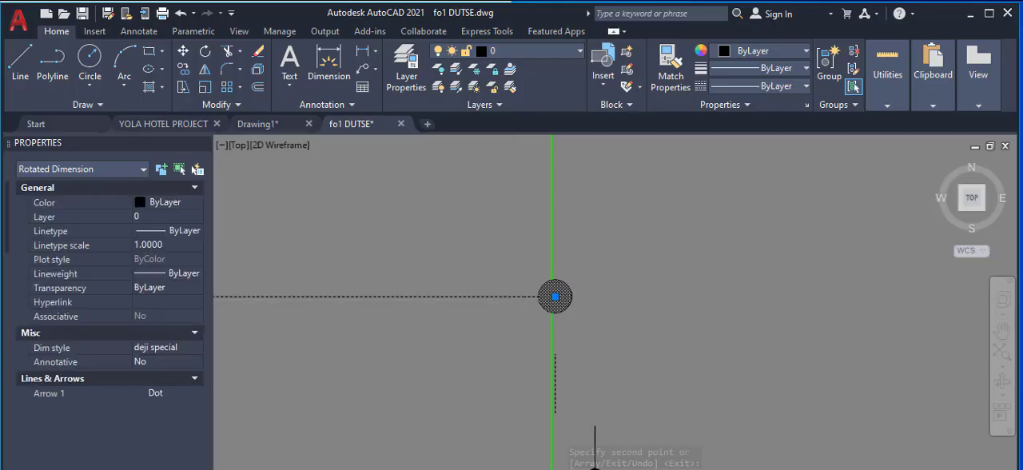
scroll(887, 266, down, 2)
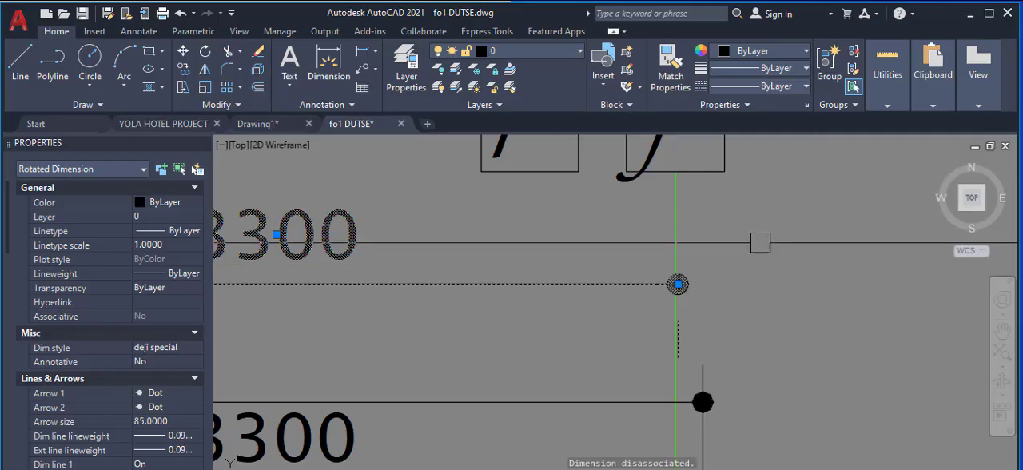
scroll(759, 248, down, 4)
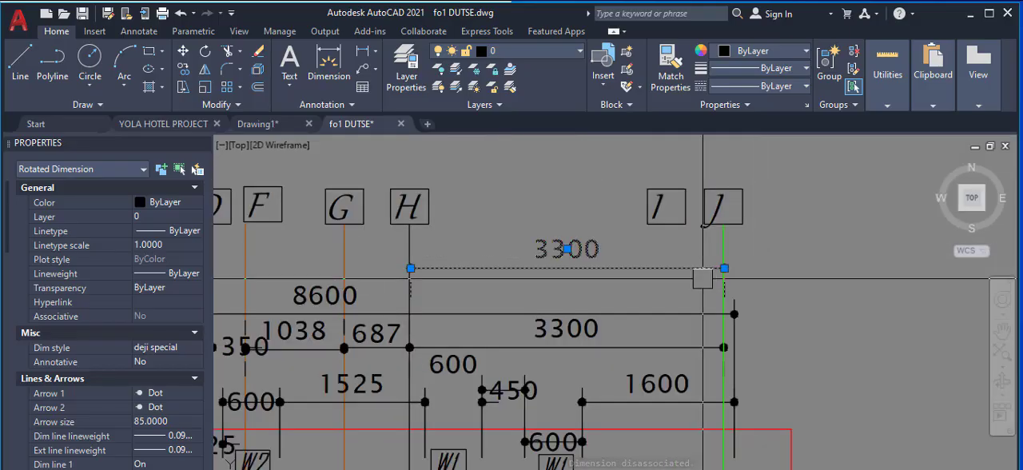
scroll(743, 267, up, 3)
scroll(720, 272, up, 3)
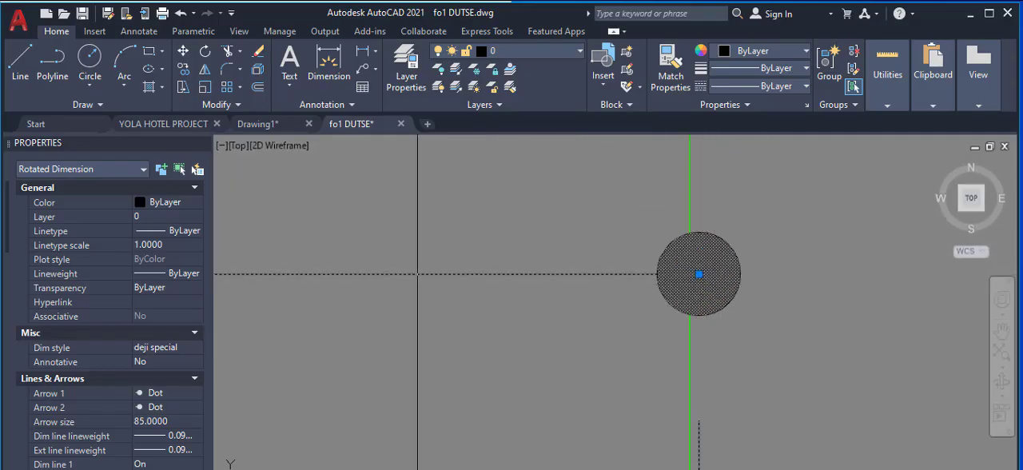
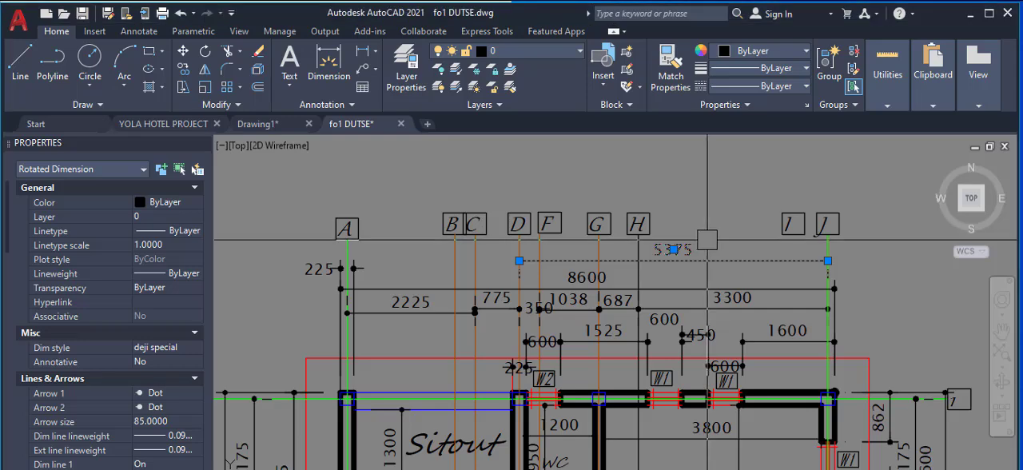
Step: Deselect the upper dimension between axes D and J and examine its span against the blue columns along axis 1
scroll(703, 219, up, 2)
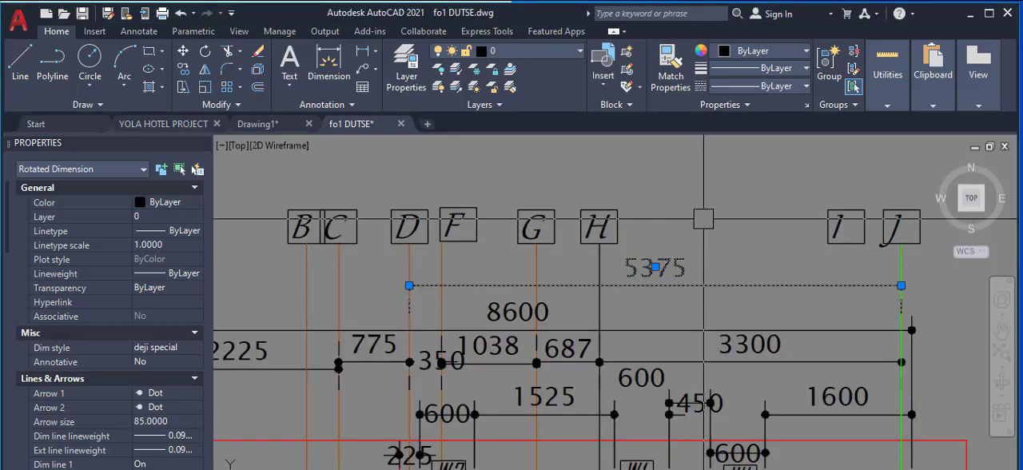
key(Escape)
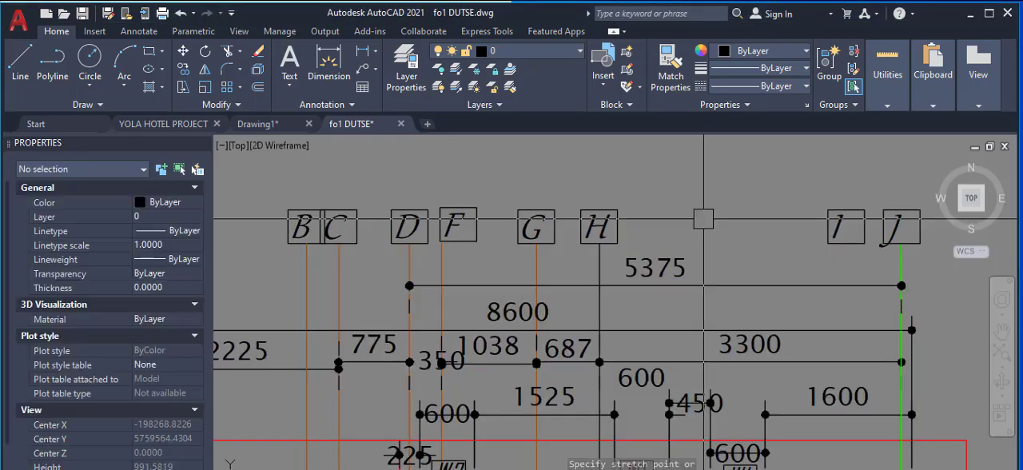
scroll(748, 262, down, 2)
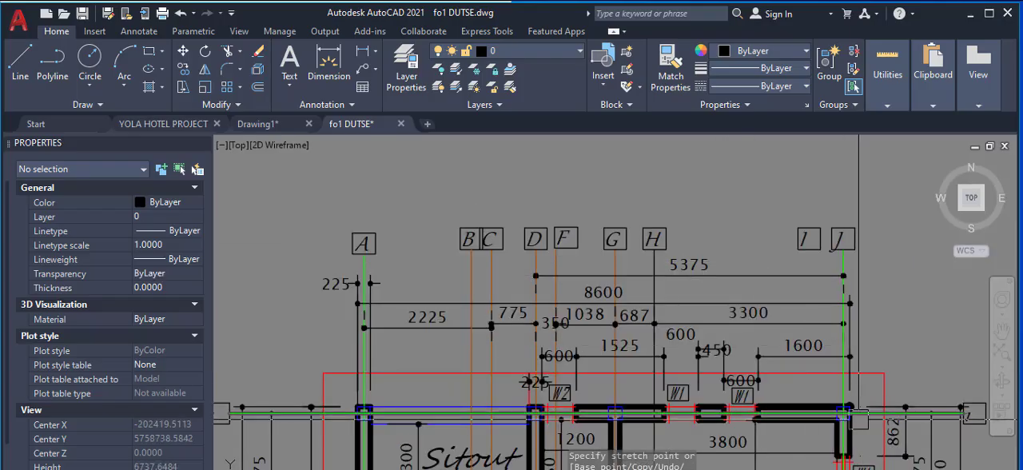
scroll(706, 268, up, 2)
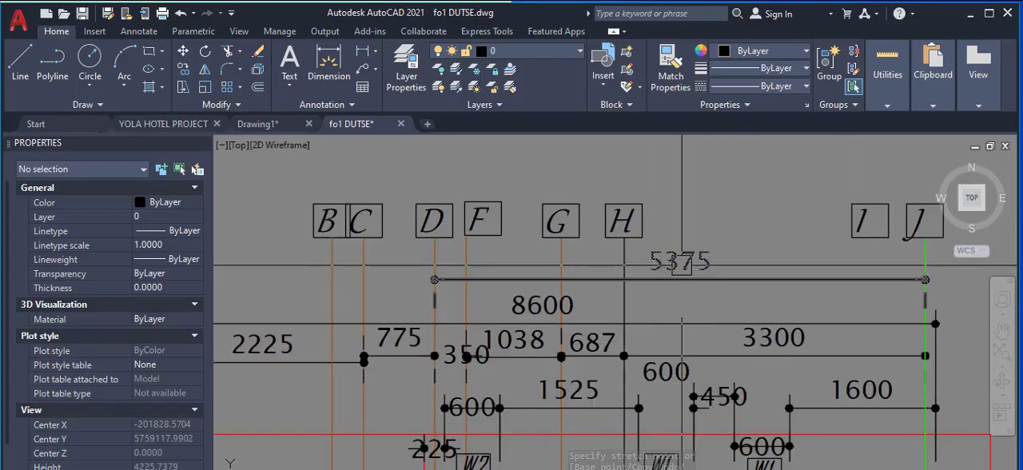
scroll(708, 258, down, 2)
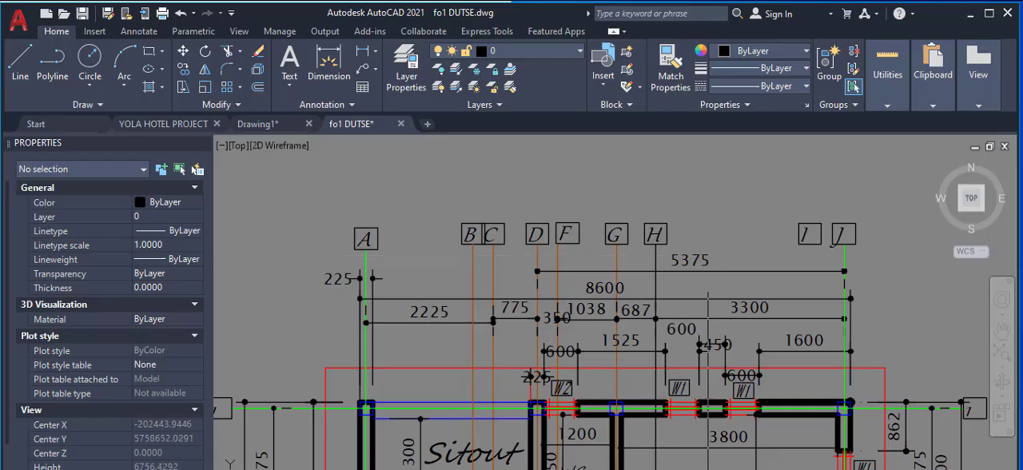
scroll(694, 352, down, 2)
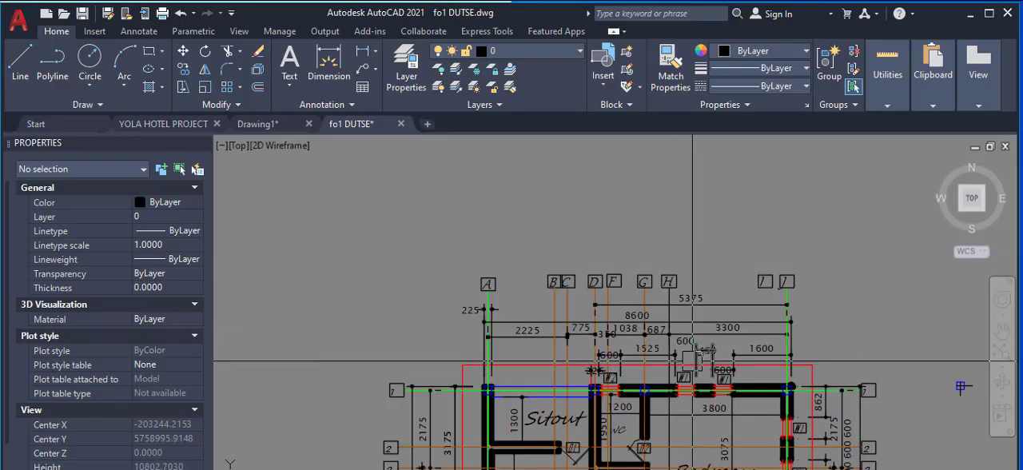
scroll(749, 305, up, 2)
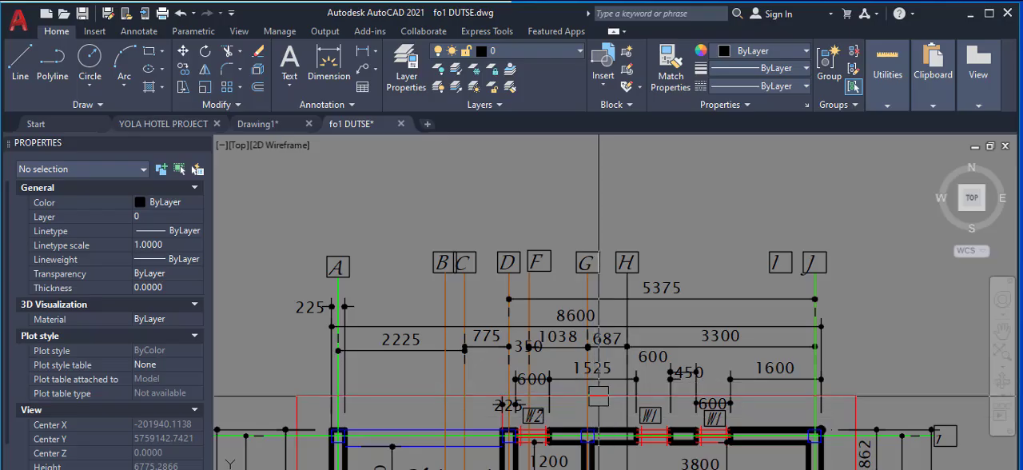
scroll(591, 439, up, 4)
scroll(600, 266, down, 4)
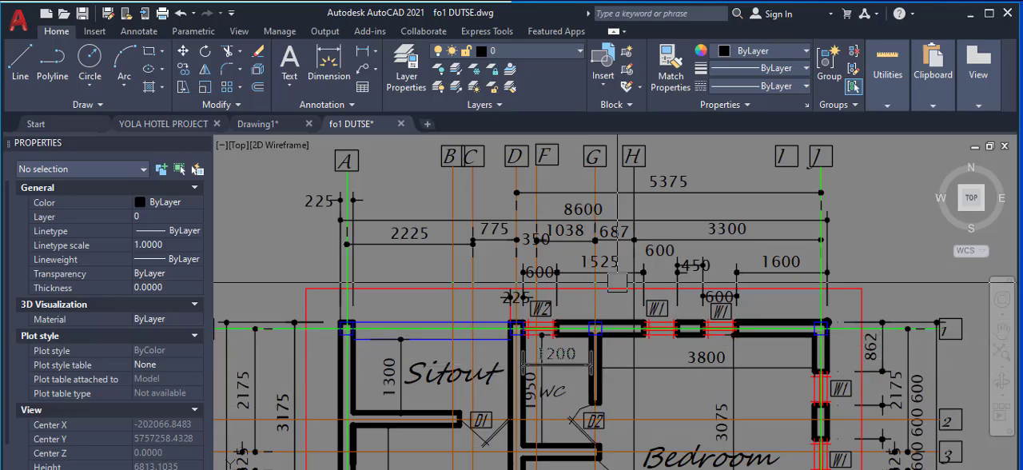
Step: Stretch the upper dimension's axis D endpoint over to axis G so that it spans from G to J
scroll(587, 188, up, 4)
click(565, 200)
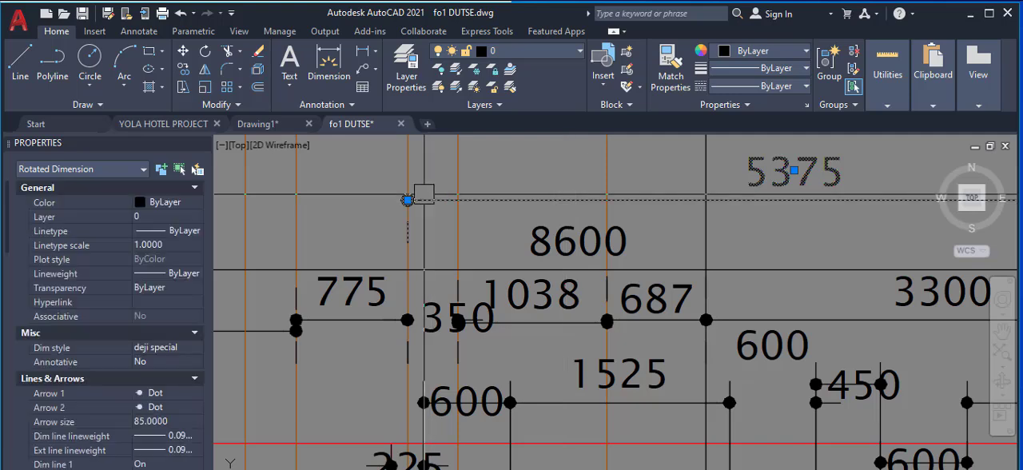
click(407, 200)
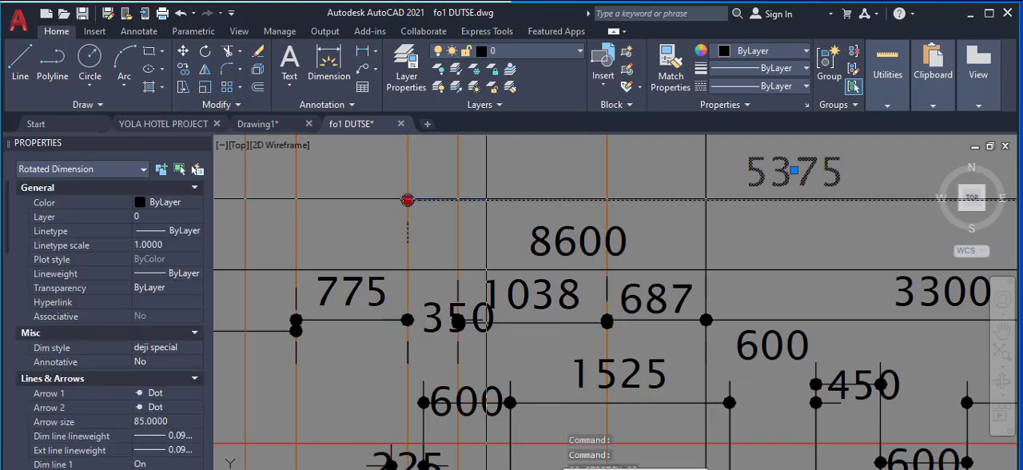
click(608, 199)
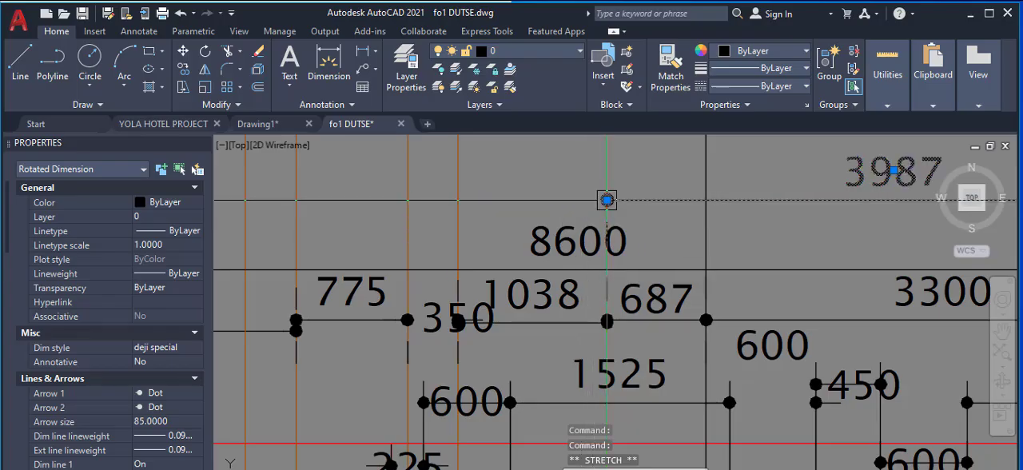
Step: Examine the column spacing along axis 1 and the plan below it, then clear the dimension selection
scroll(607, 199, down, 3)
scroll(672, 222, up, 5)
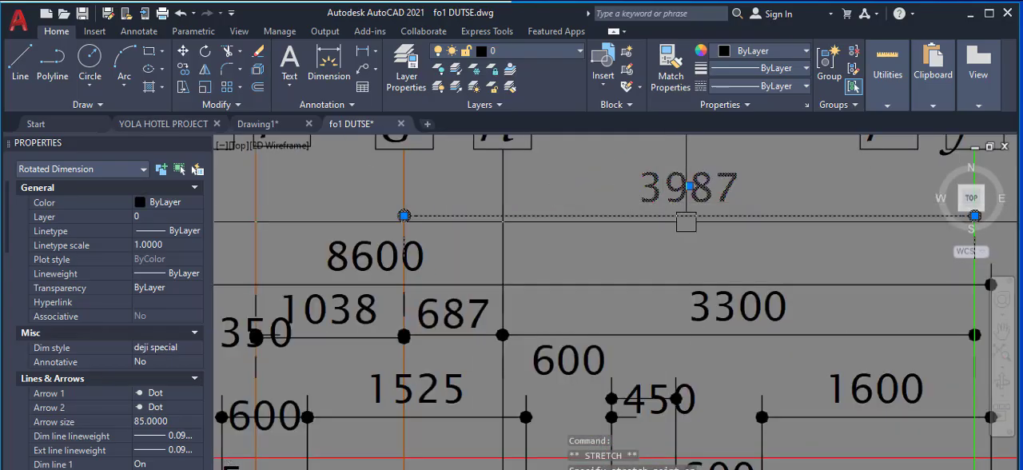
scroll(673, 221, down, 4)
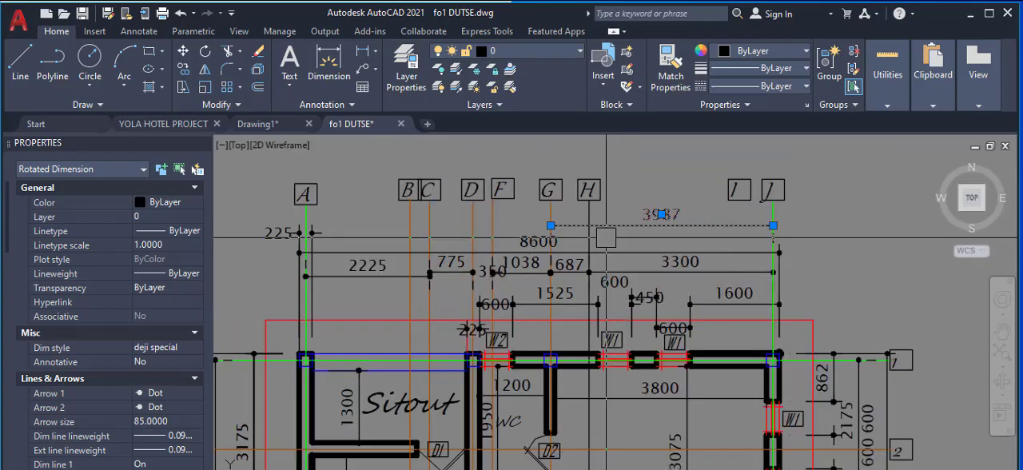
scroll(606, 239, down, 2)
scroll(602, 392, up, 2)
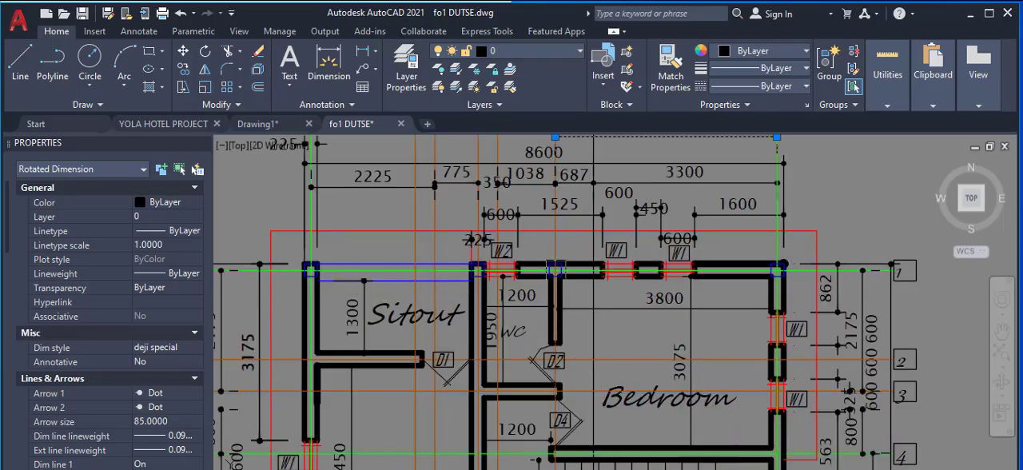
scroll(556, 267, up, 2)
scroll(685, 272, down, 3)
scroll(685, 272, up, 3)
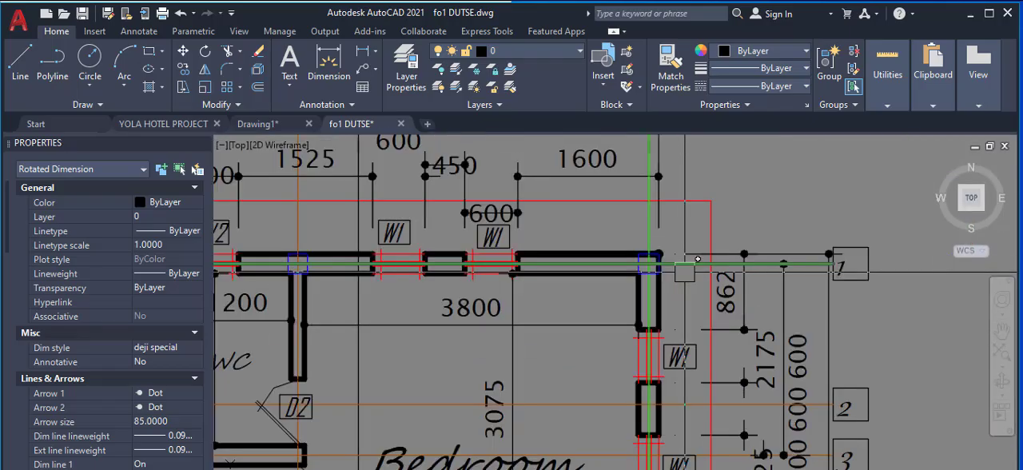
scroll(697, 259, down, 2)
scroll(858, 261, down, 2)
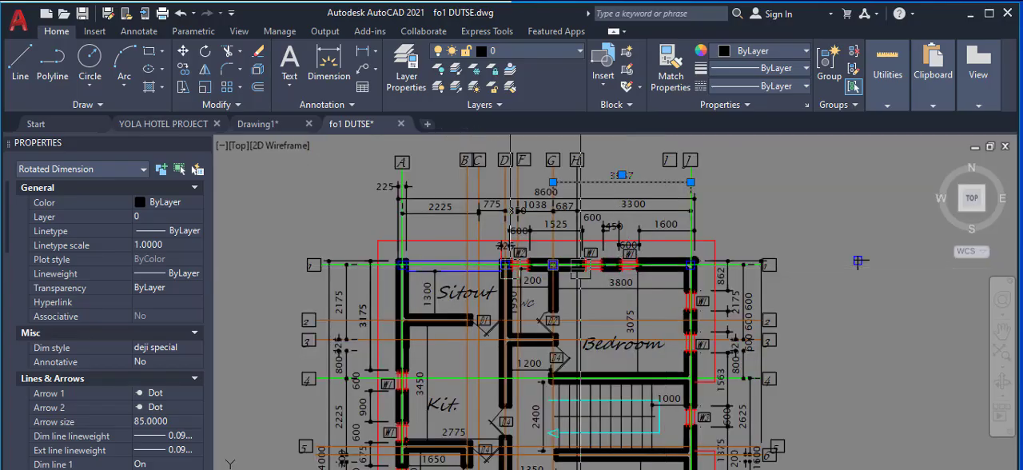
scroll(404, 263, up, 4)
scroll(430, 251, down, 4)
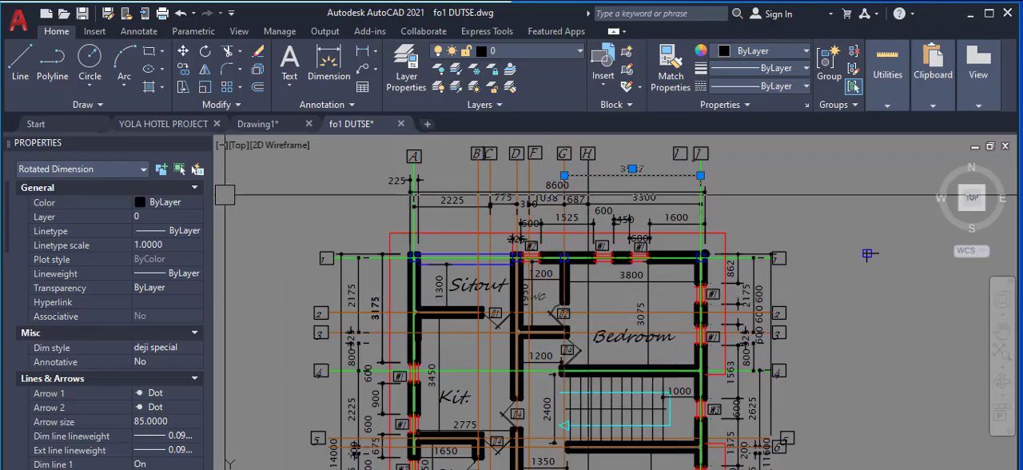
key(Escape)
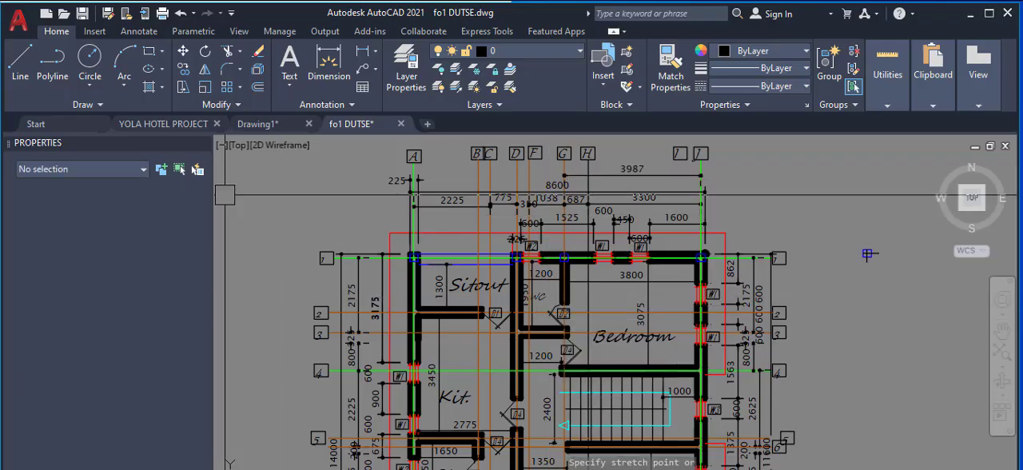
Step: Copy the blue column square from the corner of axes J and 1, by its centre, to where axes J and 4 meet
scroll(718, 256, up, 2)
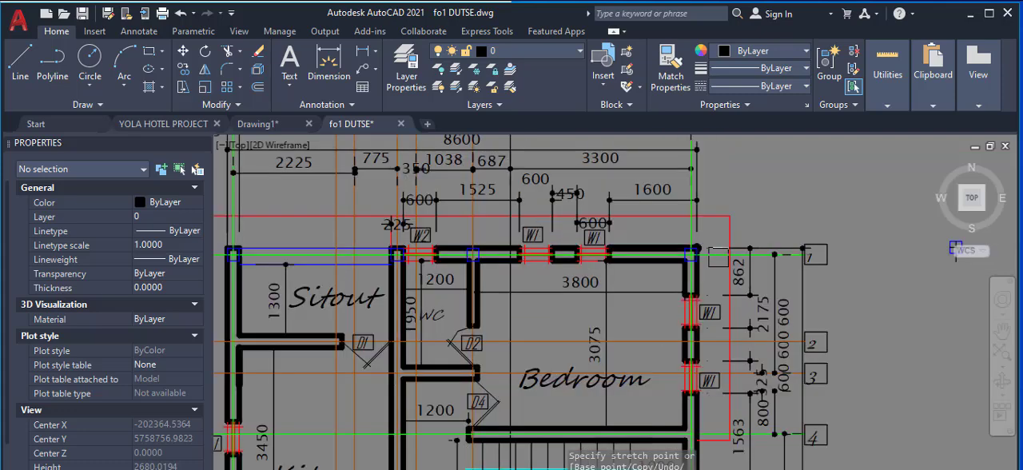
scroll(718, 256, up, 5)
click(660, 256)
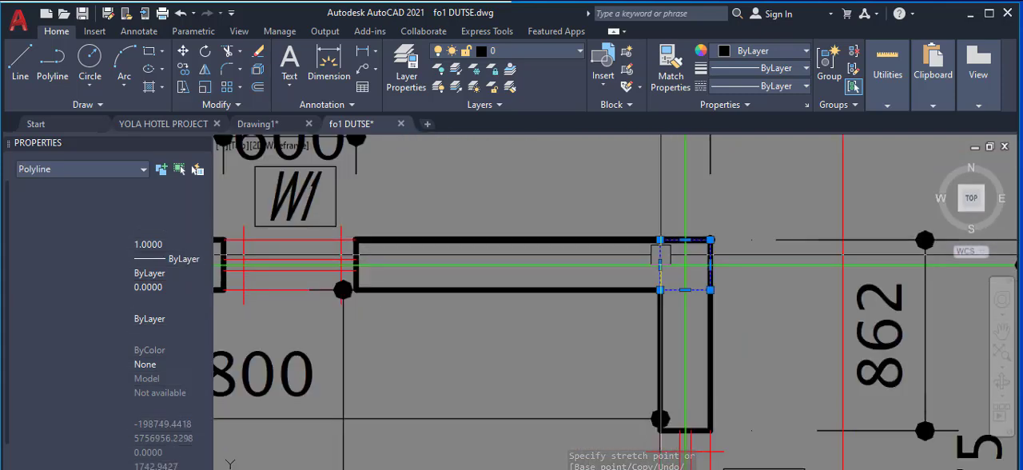
right_click(686, 265)
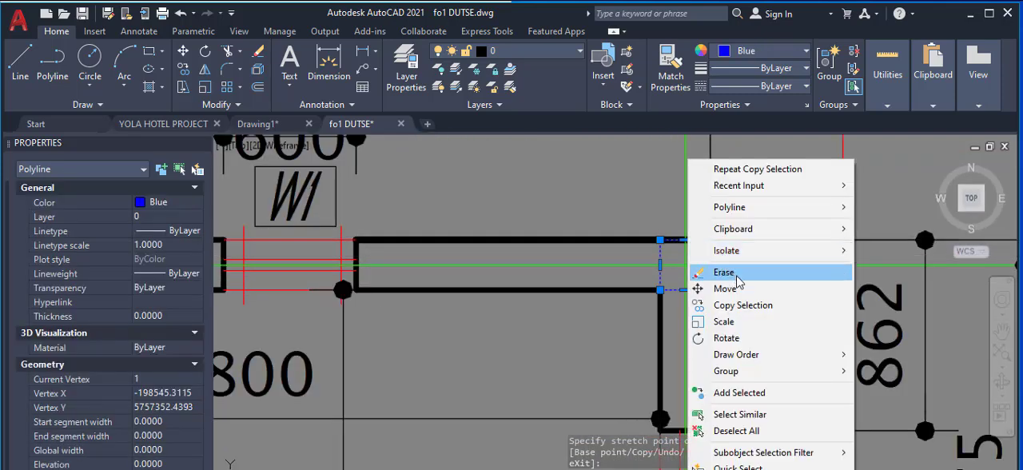
click(763, 302)
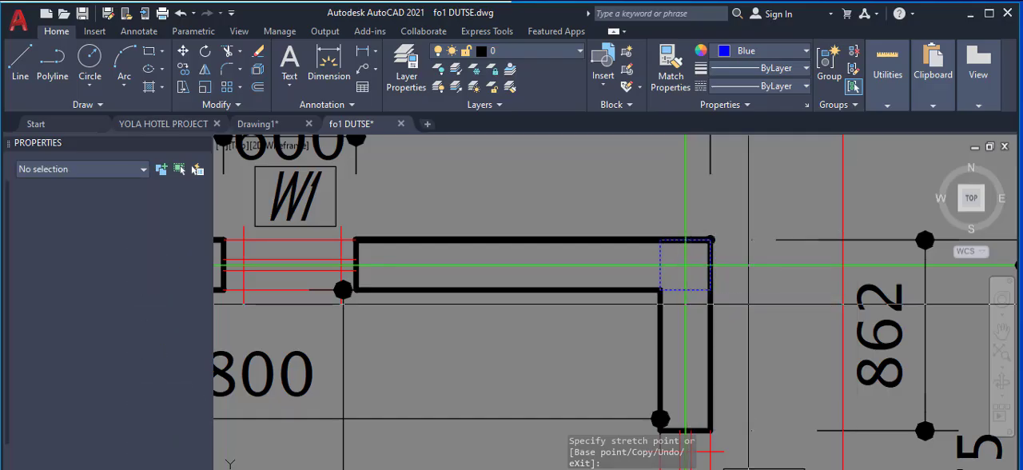
click(686, 265)
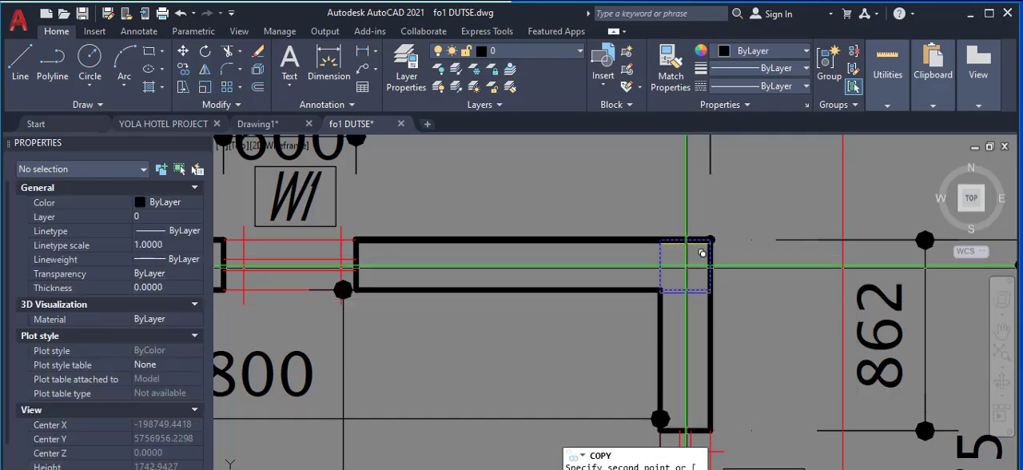
scroll(701, 256, down, 5)
scroll(699, 293, up, 4)
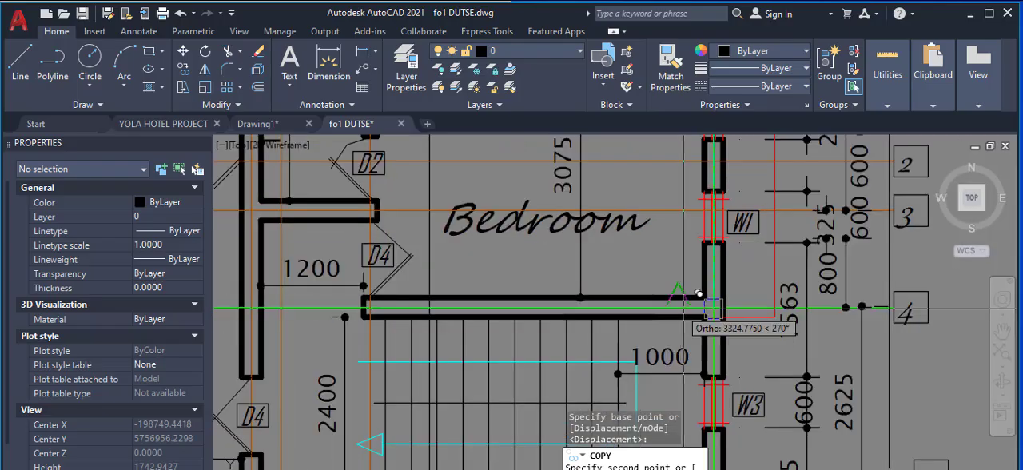
scroll(699, 293, up, 4)
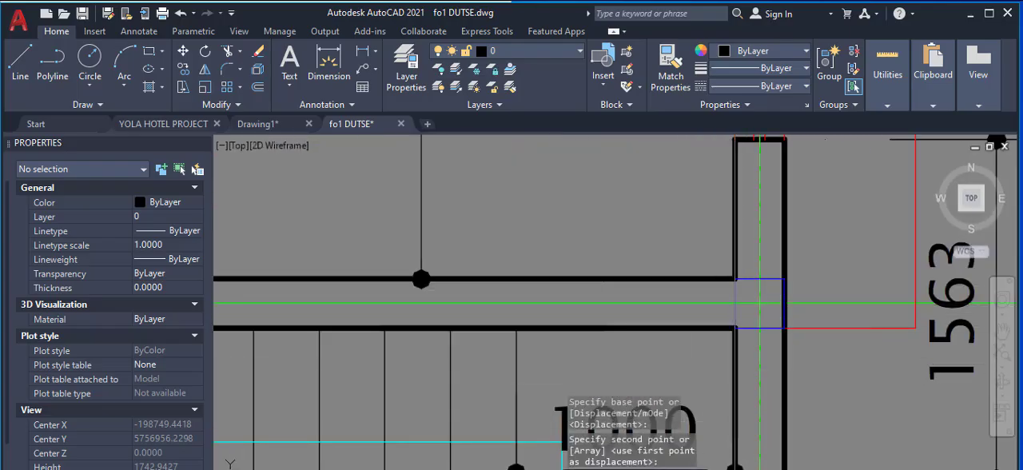
Step: Place further copies of the square on axis 4 where it meets axes G and D
scroll(760, 302, down, 5)
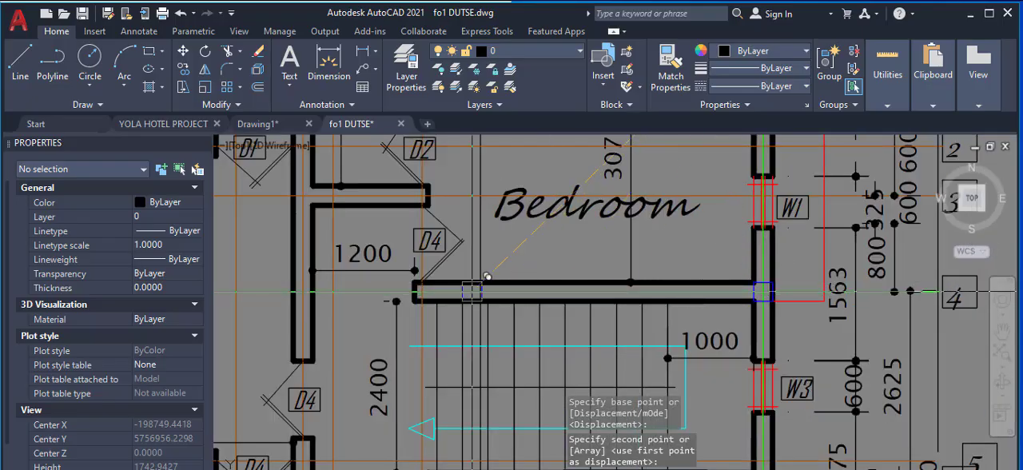
scroll(413, 283, up, 4)
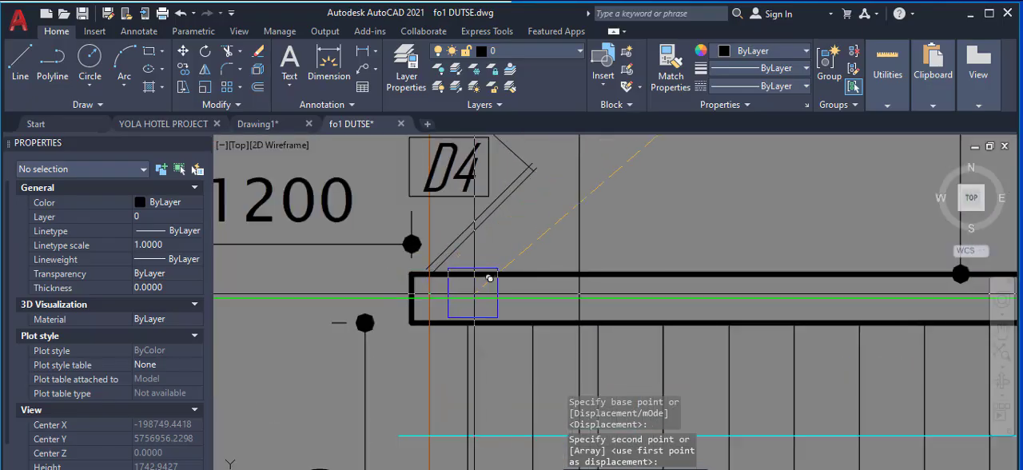
click(429, 298)
scroll(447, 286, down, 3)
scroll(452, 286, up, 2)
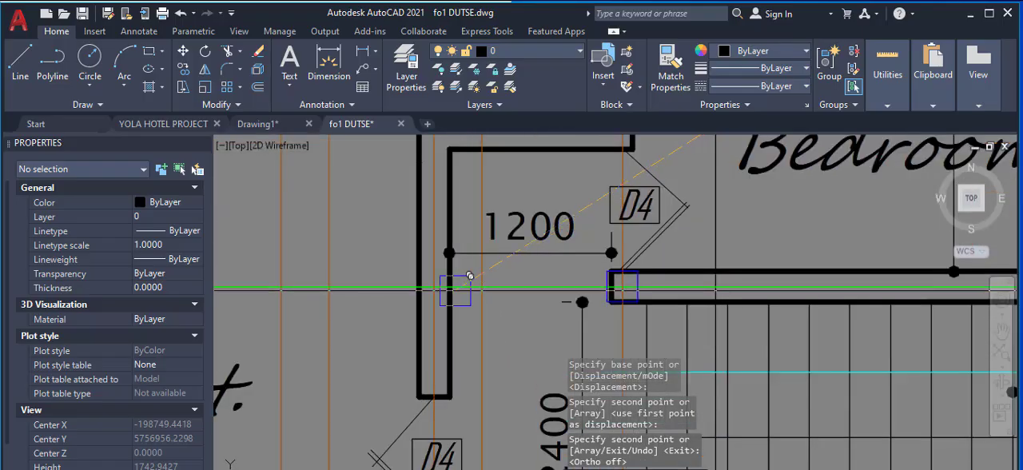
click(434, 286)
scroll(580, 236, down, 4)
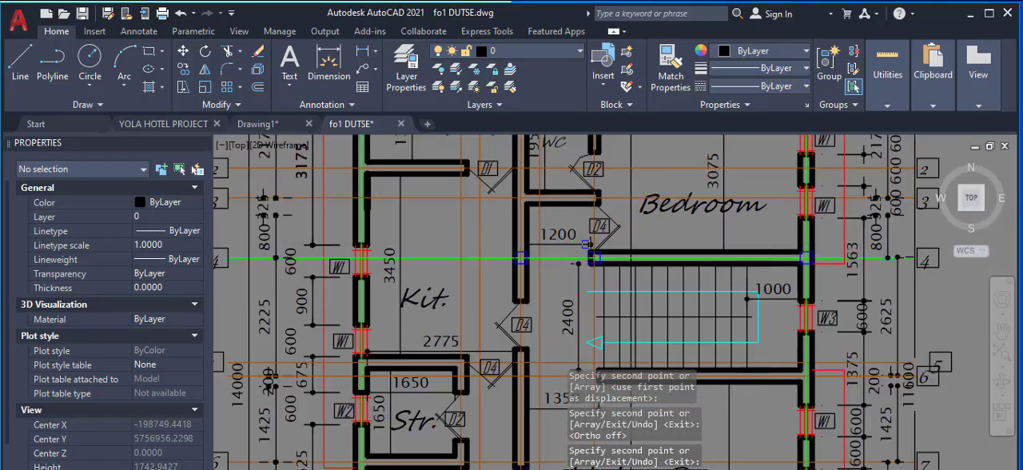
Step: Place a copy of the square on axis D in line with the wall between the stairs and Living Room
scroll(581, 236, down, 2)
scroll(546, 342, up, 3)
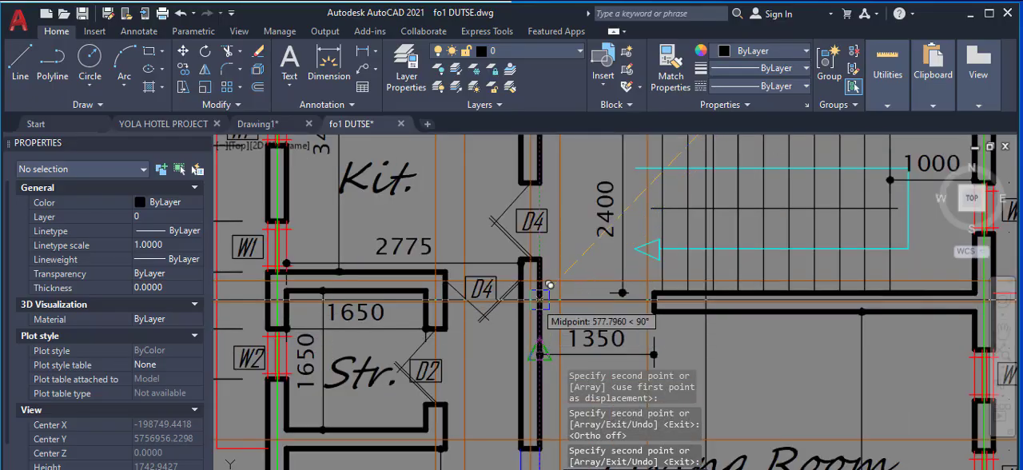
scroll(537, 296, up, 3)
scroll(550, 288, up, 3)
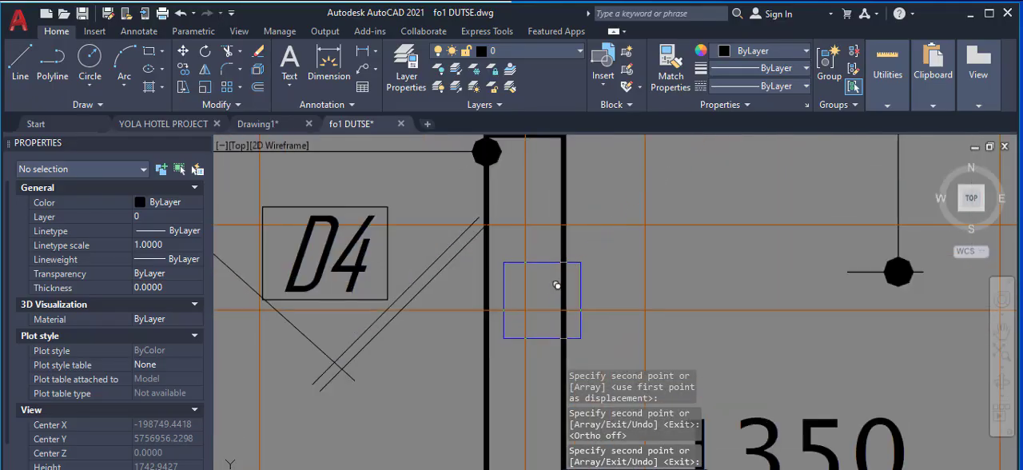
click(543, 293)
Step: Place another square copy on axis J where the wall between the stairs and Living Room meets the outer wall
scroll(506, 278, down, 3)
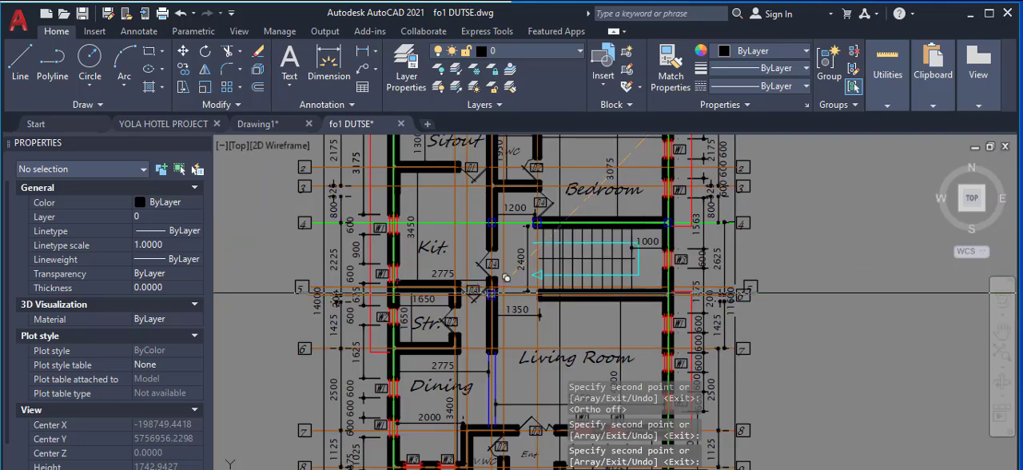
scroll(674, 272, up, 5)
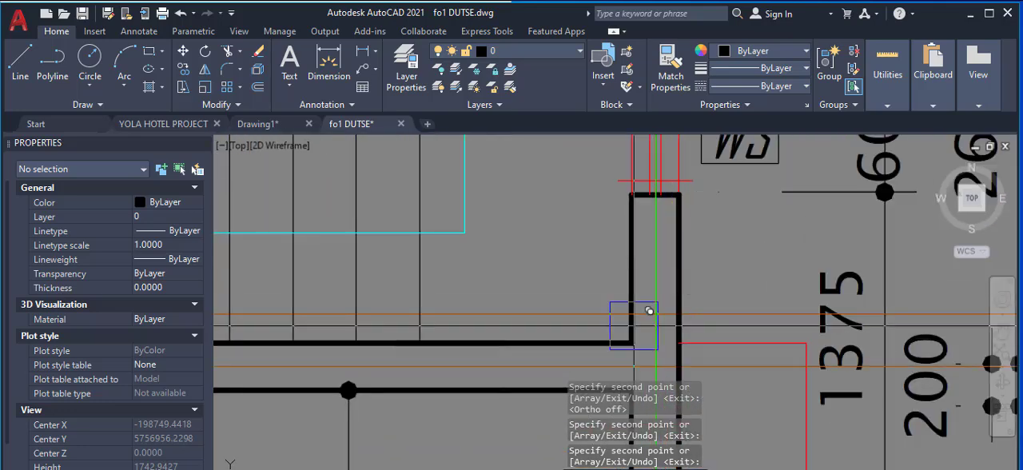
scroll(649, 311, down, 1)
scroll(663, 306, up, 3)
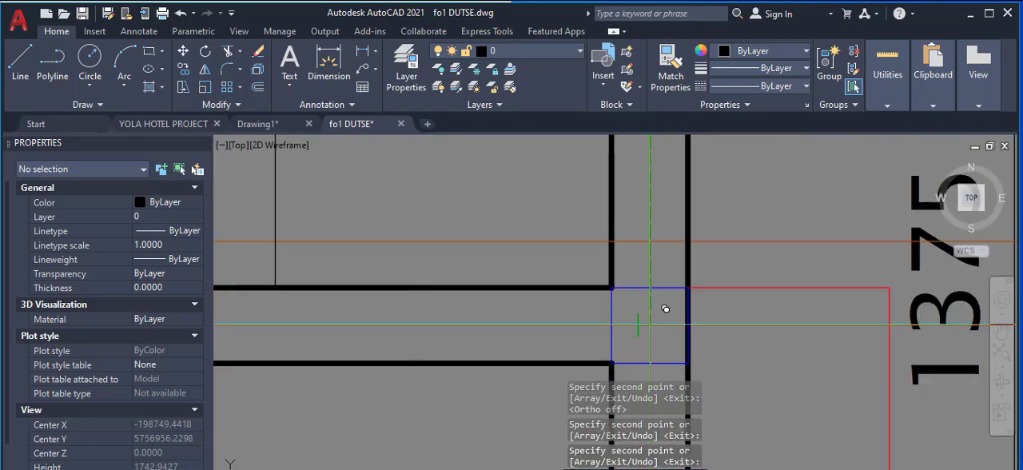
scroll(665, 309, down, 6)
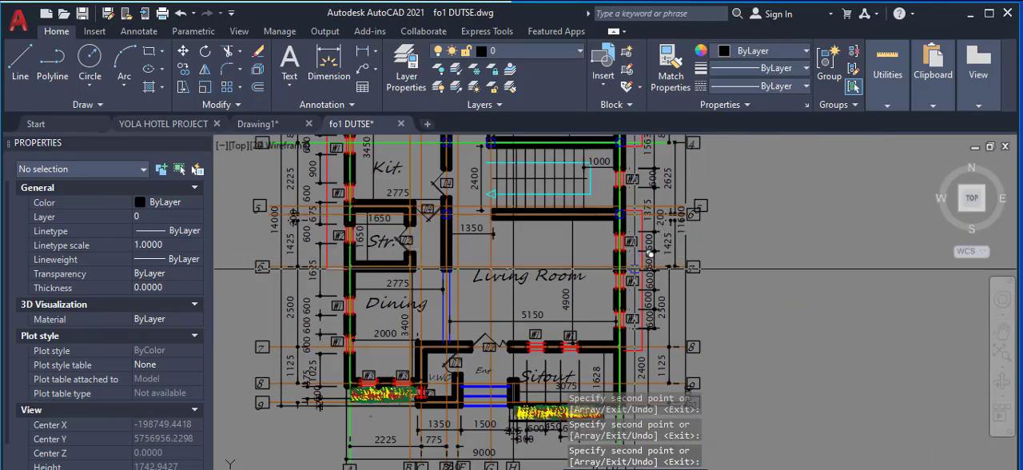
Step: Place copies of the square on the front wall of the Living Room where it meets axes J and D
scroll(604, 351, up, 5)
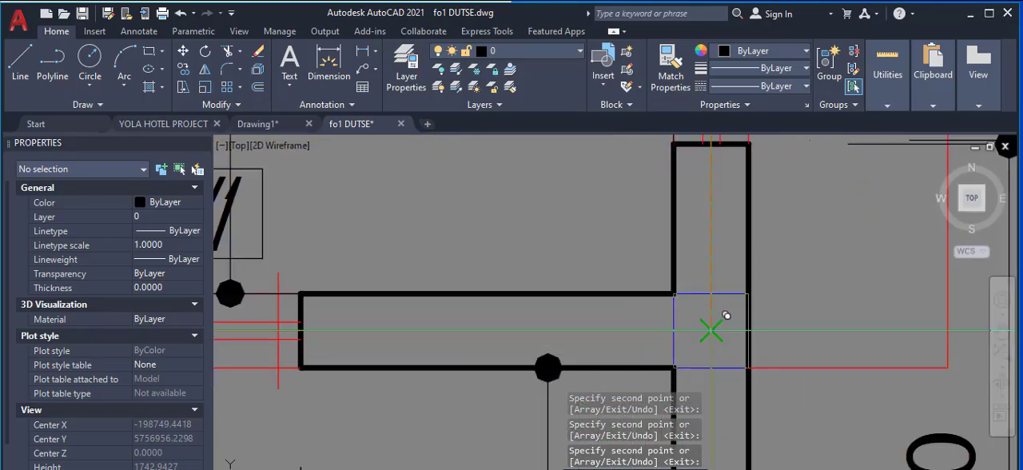
scroll(710, 330, down, 4)
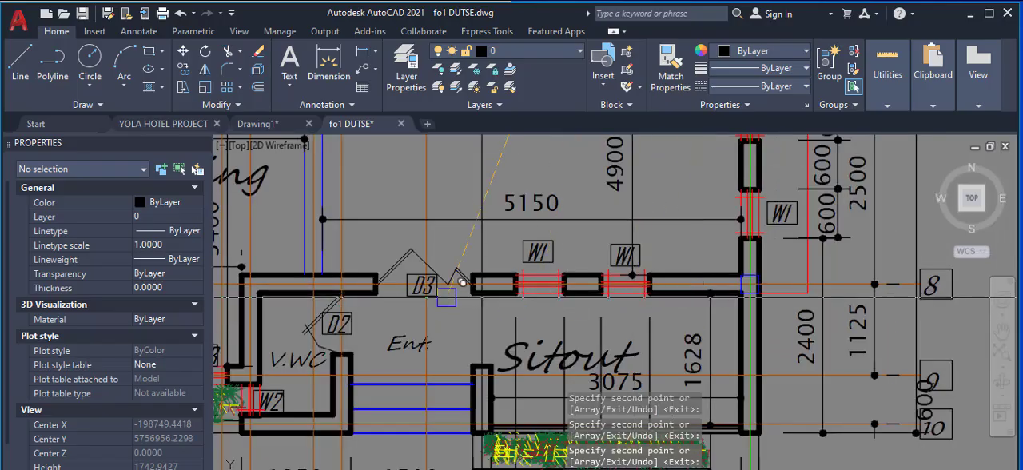
scroll(432, 301, down, 2)
scroll(476, 320, down, 2)
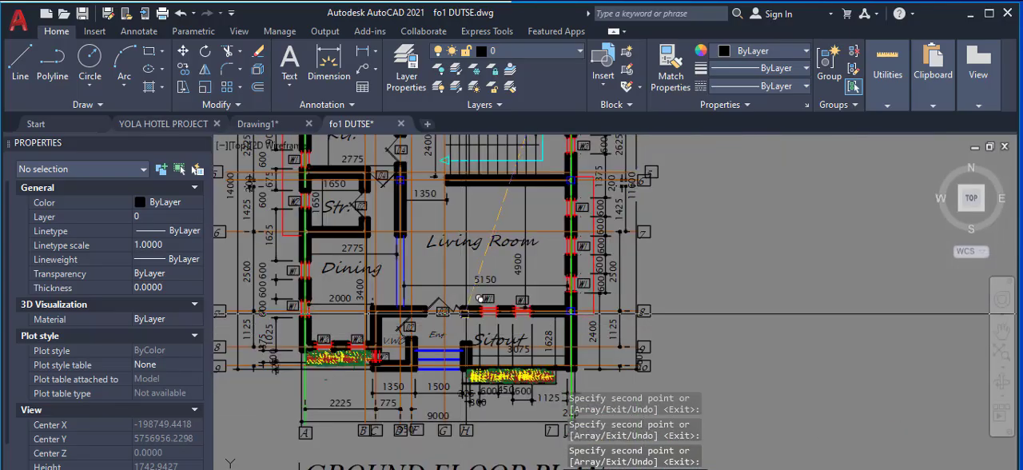
scroll(366, 310, up, 4)
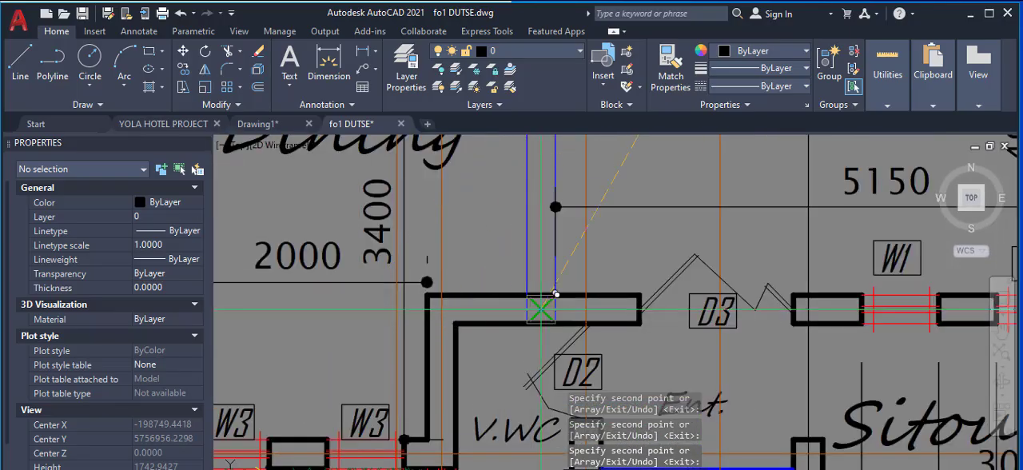
scroll(544, 304, up, 2)
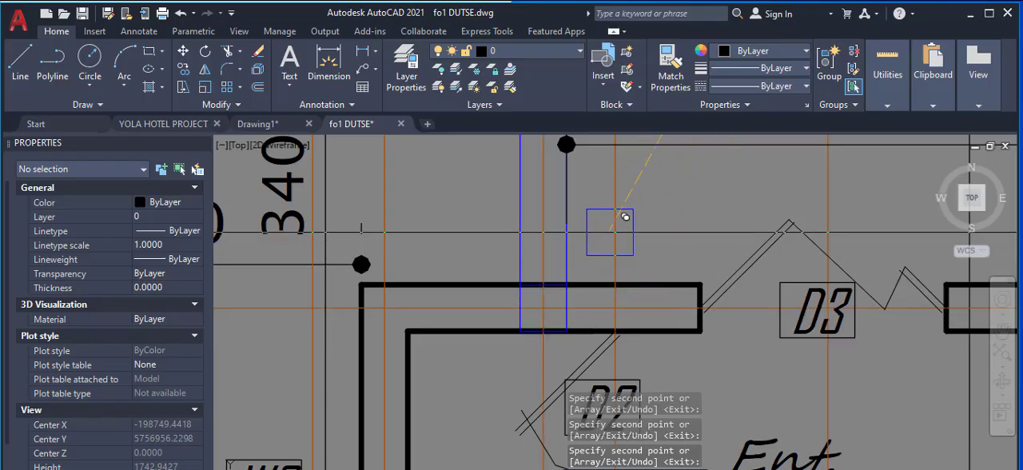
scroll(625, 217, down, 4)
Step: Place square copies where axes A and 6 meet and at the outer corner of the front Sitout on axes J and 10
scroll(631, 228, down, 5)
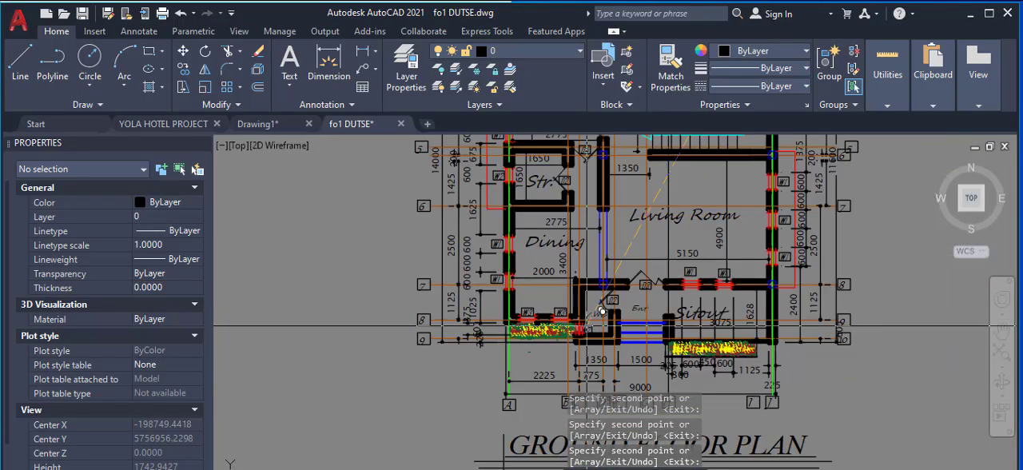
scroll(527, 179, up, 5)
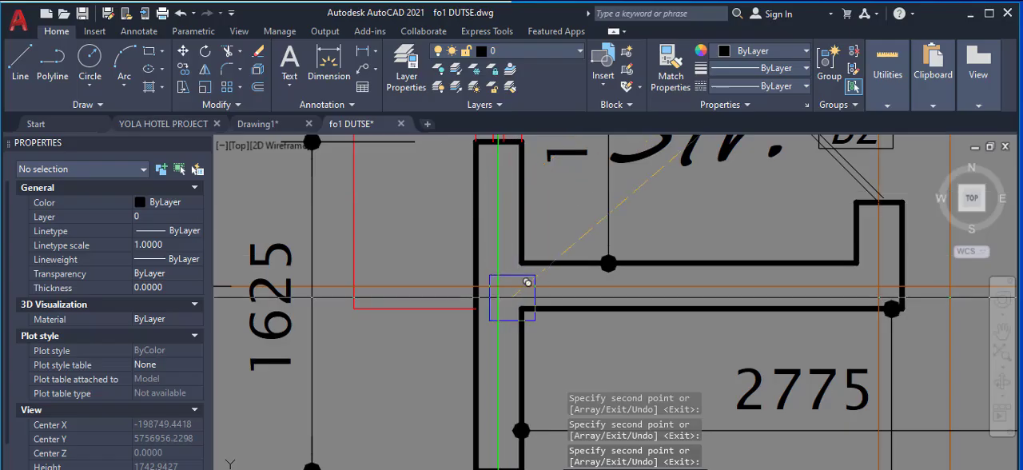
scroll(498, 285, down, 5)
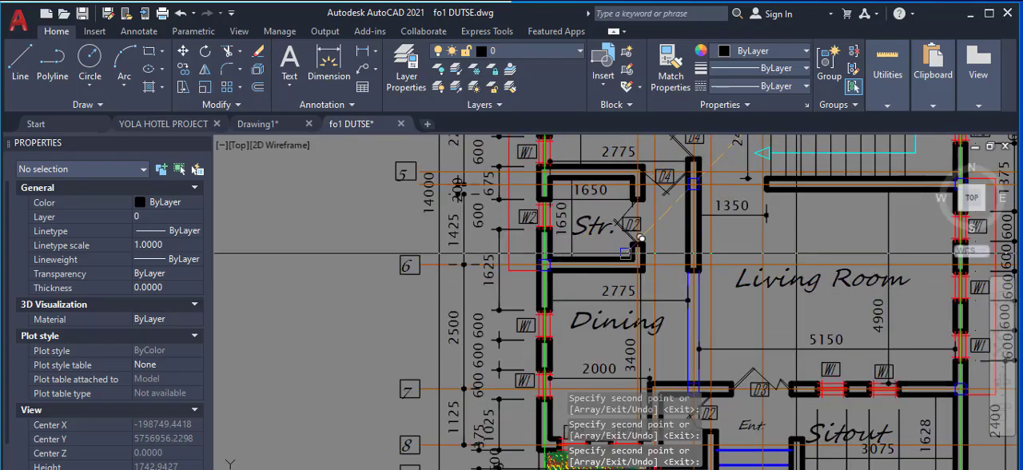
scroll(758, 370, up, 6)
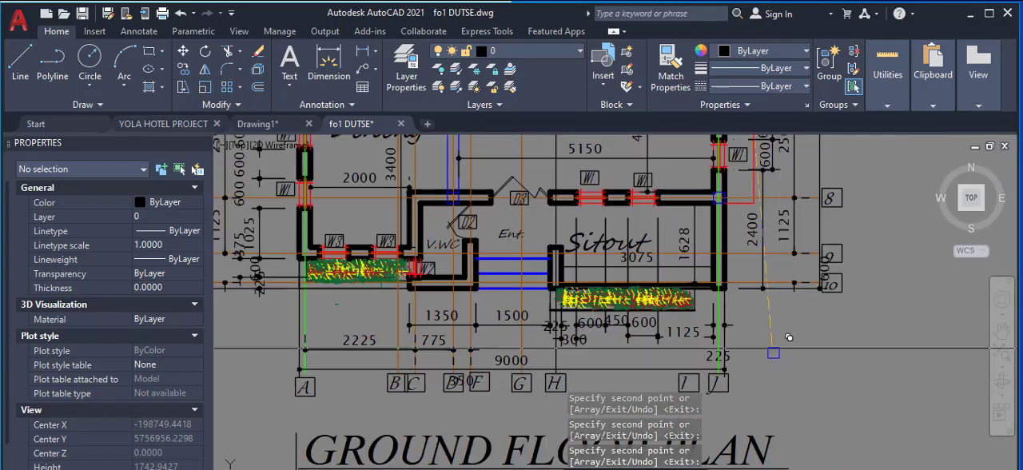
scroll(723, 249, up, 3)
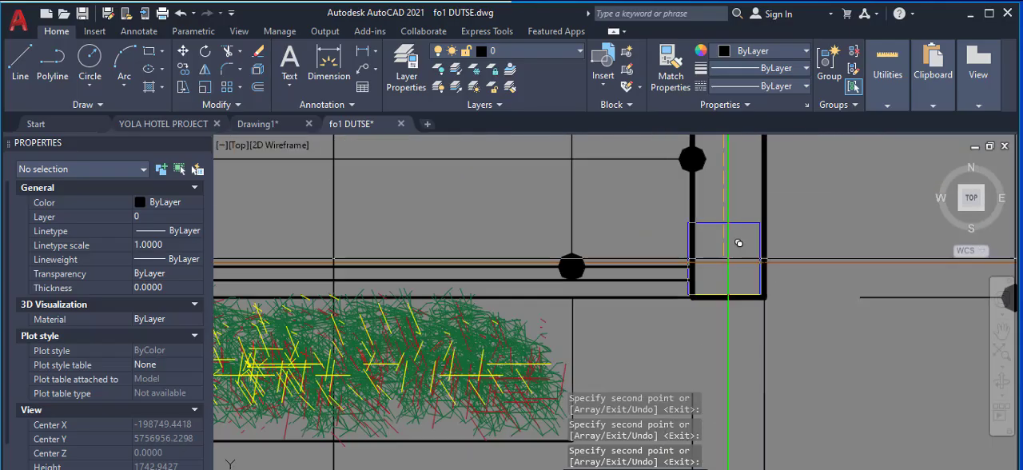
scroll(744, 248, down, 4)
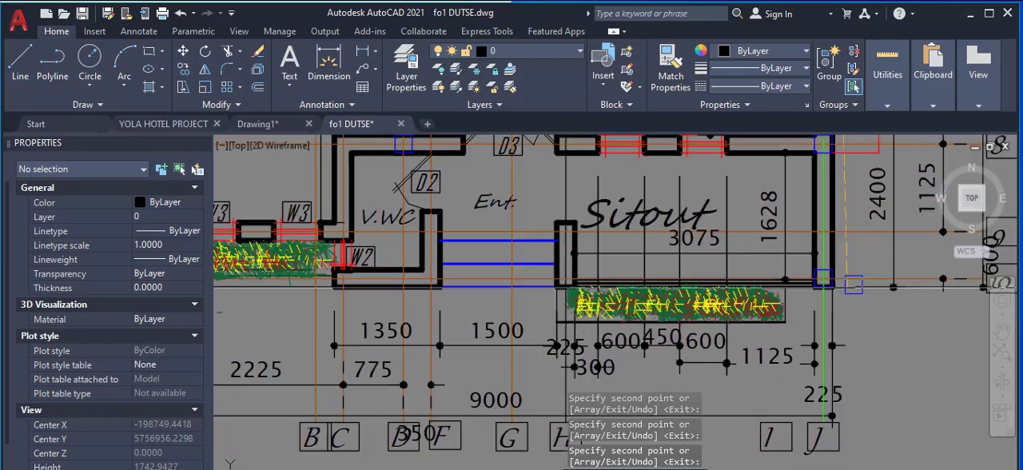
Step: Place square copies at the Dining corner on axes A and 8 and at the V.WC's outer corner on axes C and 9
scroll(555, 285, up, 5)
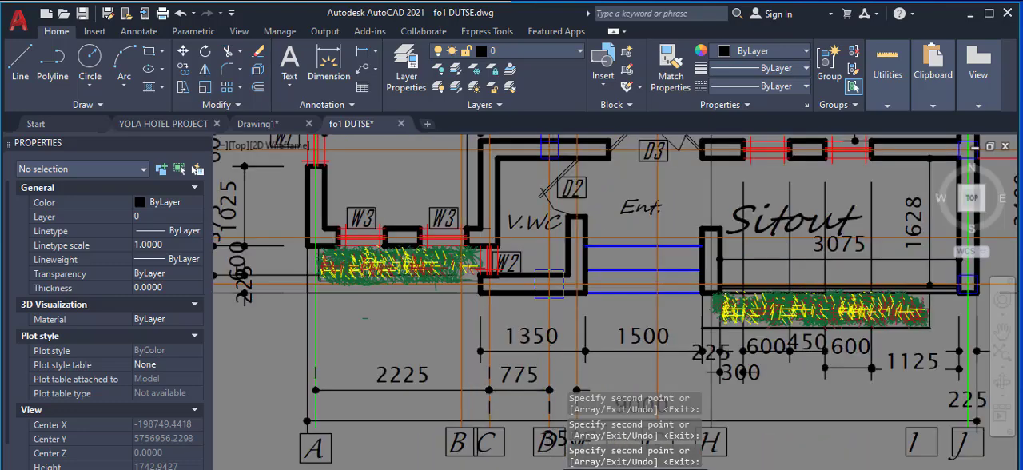
scroll(680, 291, down, 2)
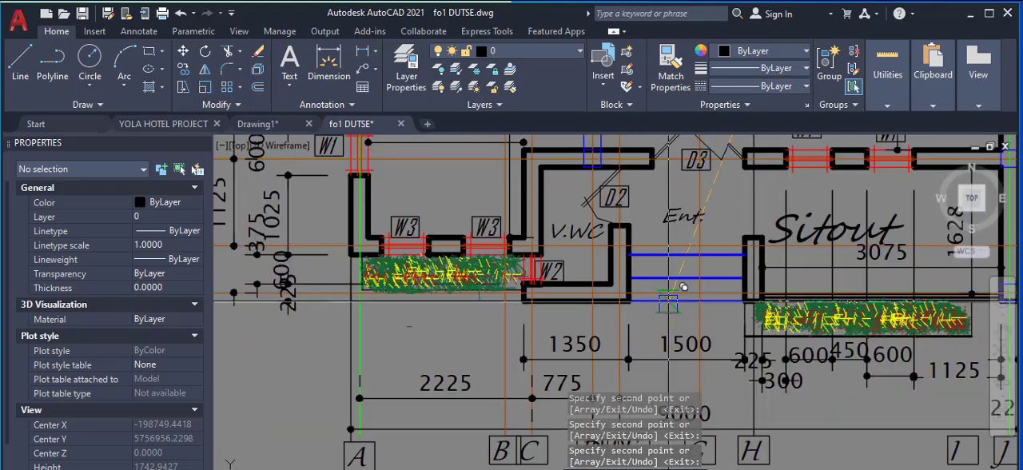
scroll(684, 277, down, 3)
scroll(601, 245, up, 8)
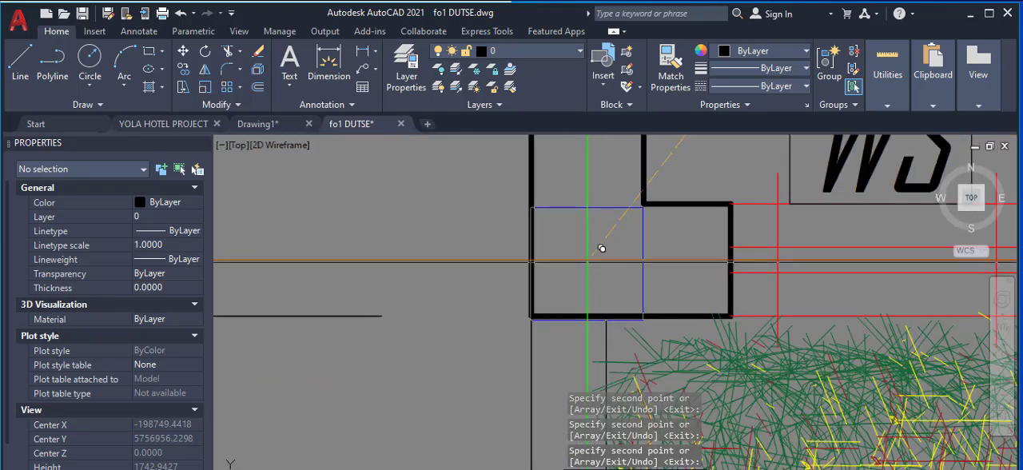
scroll(527, 271, down, 5)
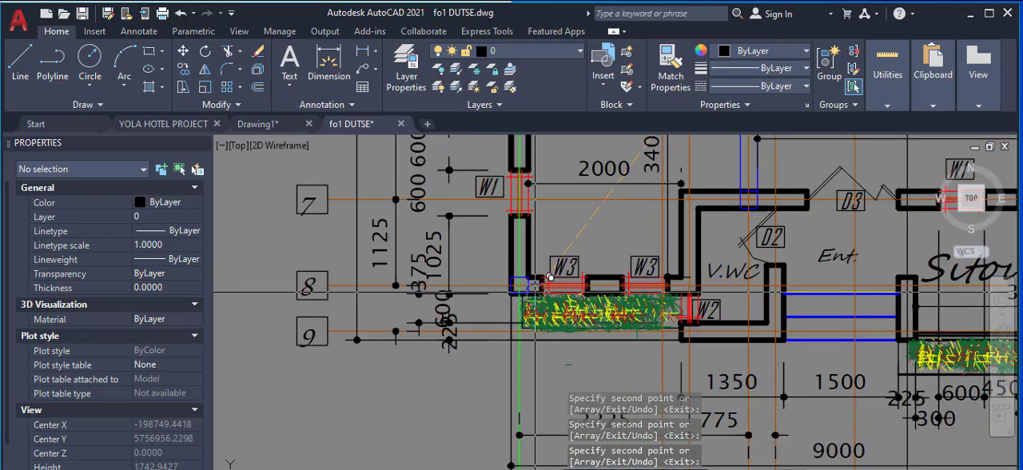
scroll(722, 311, up, 5)
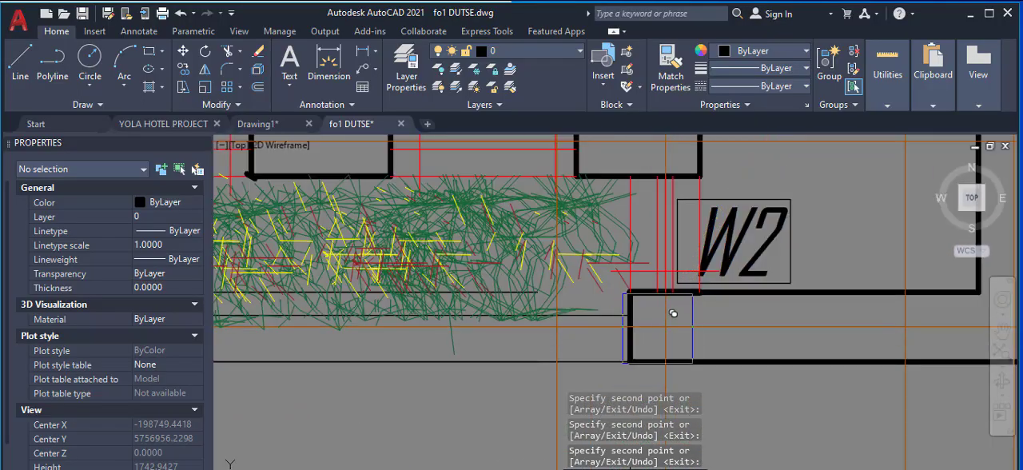
scroll(708, 320, down, 6)
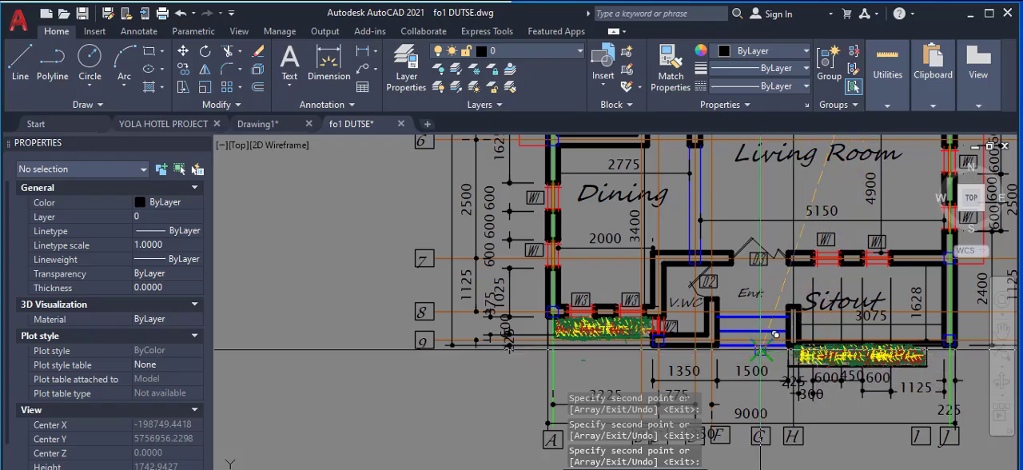
Step: Place a square copy at the front end of the wall between the entrance steps and Sitout on axis H
scroll(774, 348, down, 2)
scroll(766, 345, up, 10)
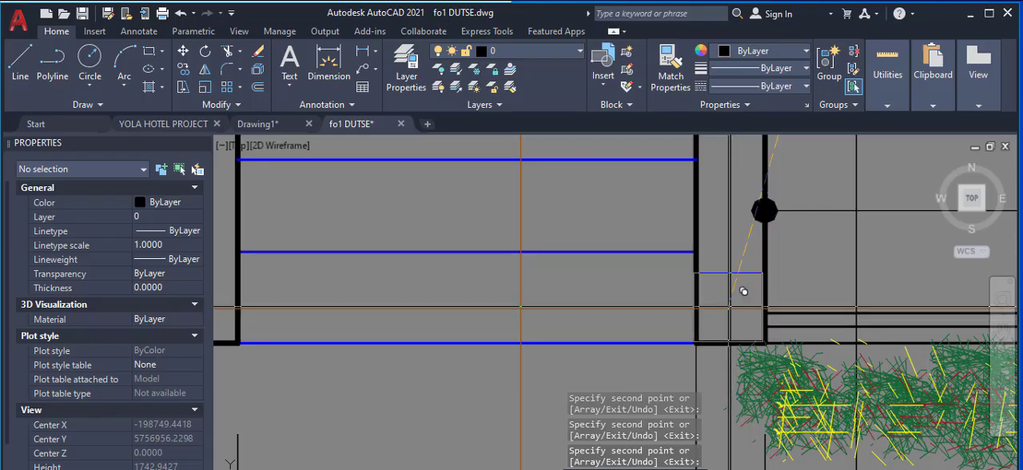
scroll(602, 296, down, 4)
scroll(587, 312, down, 2)
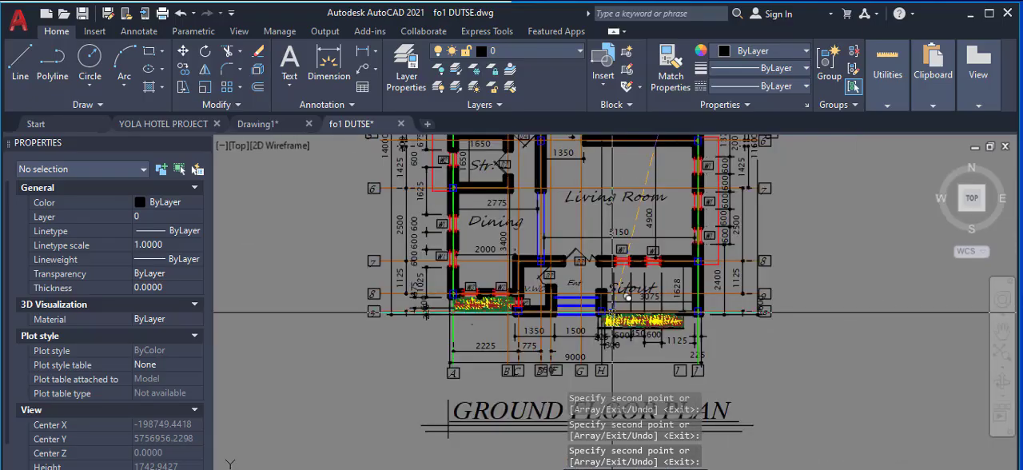
Step: Place a copy of the square on axis A where the wall between the kitchen and store meets it at axis 5
scroll(518, 302, down, 3)
scroll(600, 245, up, 6)
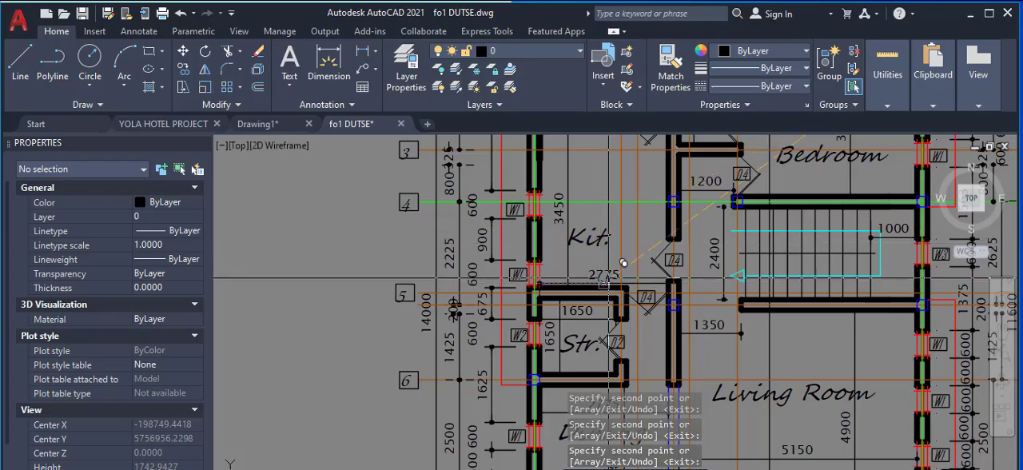
scroll(614, 263, down, 4)
scroll(612, 280, up, 3)
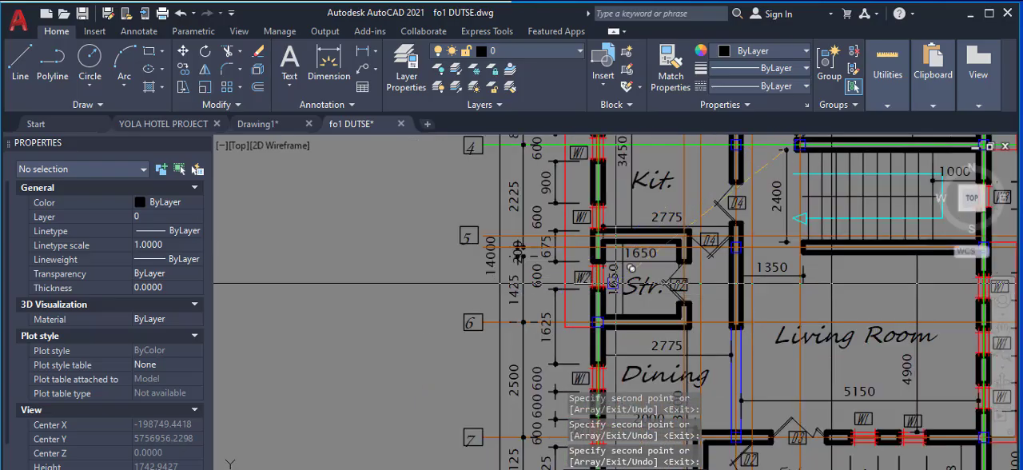
scroll(629, 254, up, 4)
scroll(612, 229, up, 4)
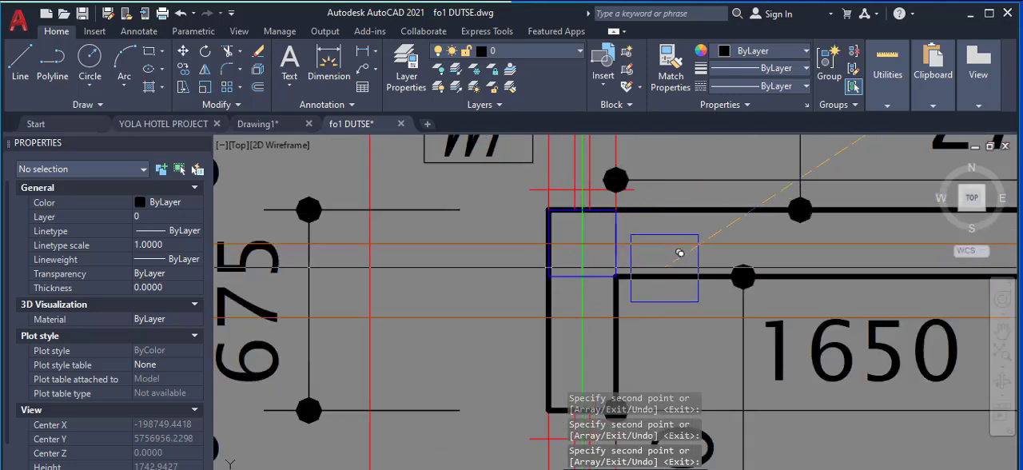
scroll(610, 341, down, 5)
scroll(612, 340, down, 3)
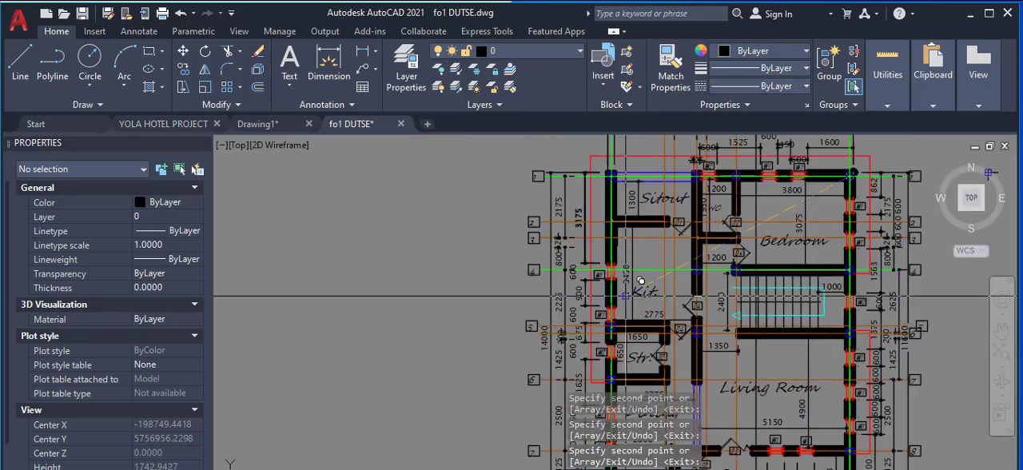
Step: Place a last square copy where axes A and 2 meet beside the rear Sitout and end the copy command
scroll(643, 206, up, 3)
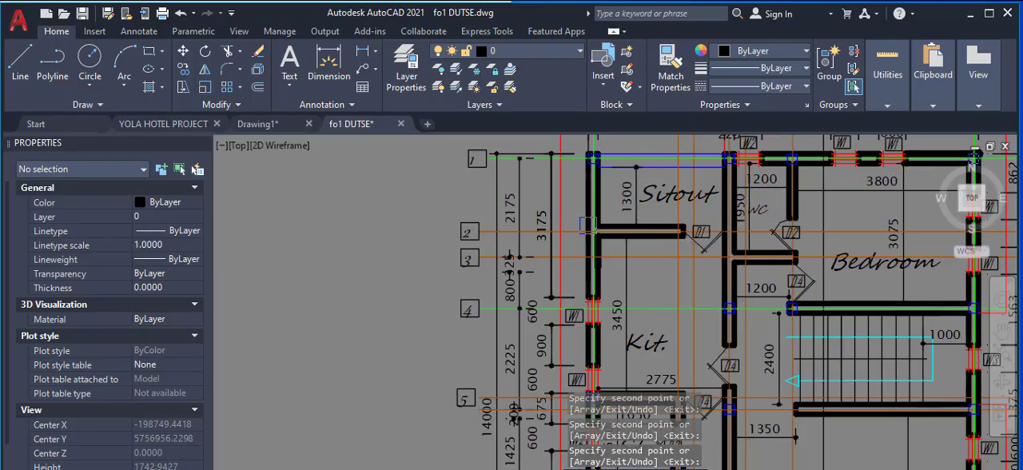
scroll(598, 222, up, 2)
scroll(566, 255, down, 4)
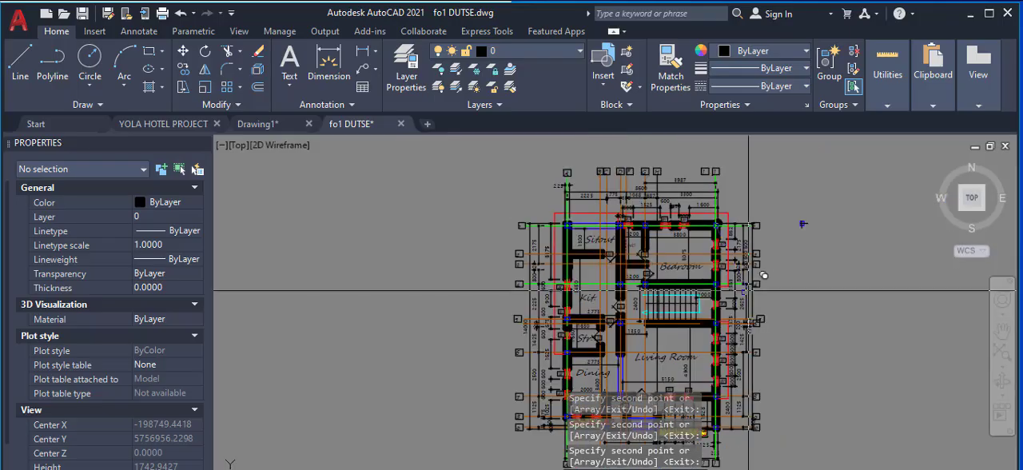
scroll(712, 323, up, 3)
scroll(726, 311, down, 2)
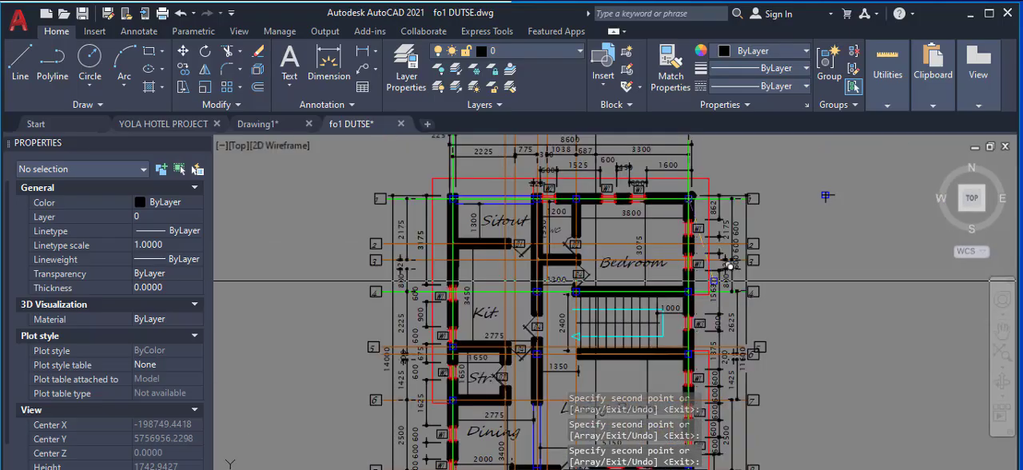
scroll(469, 244, up, 9)
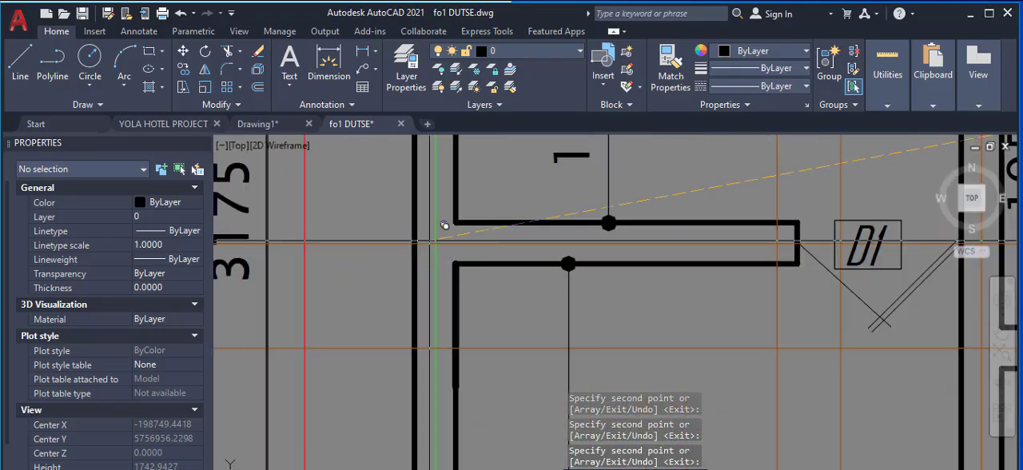
right_click(532, 233)
click(557, 239)
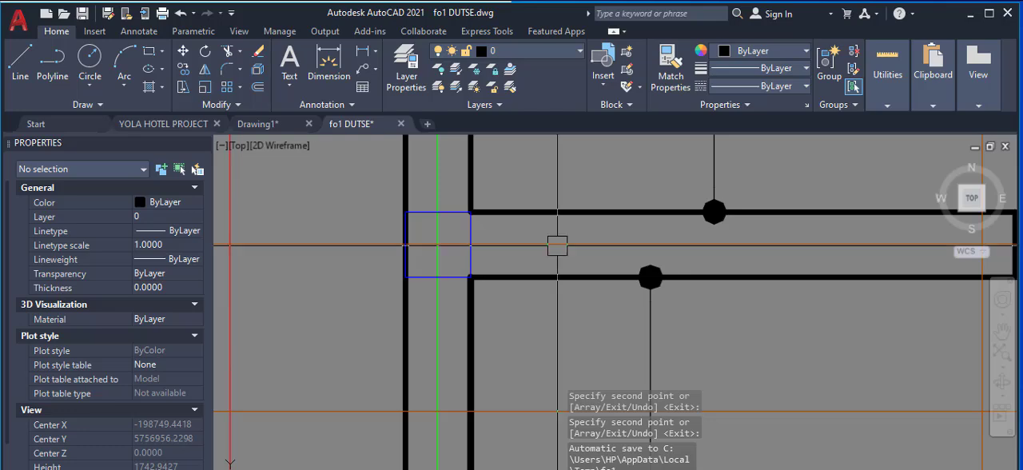
Step: Examine the column squares placed around the Sitout, kitchen, Bedroom, stairs and Living Room for missing positions
scroll(557, 246, down, 1)
scroll(634, 341, down, 1)
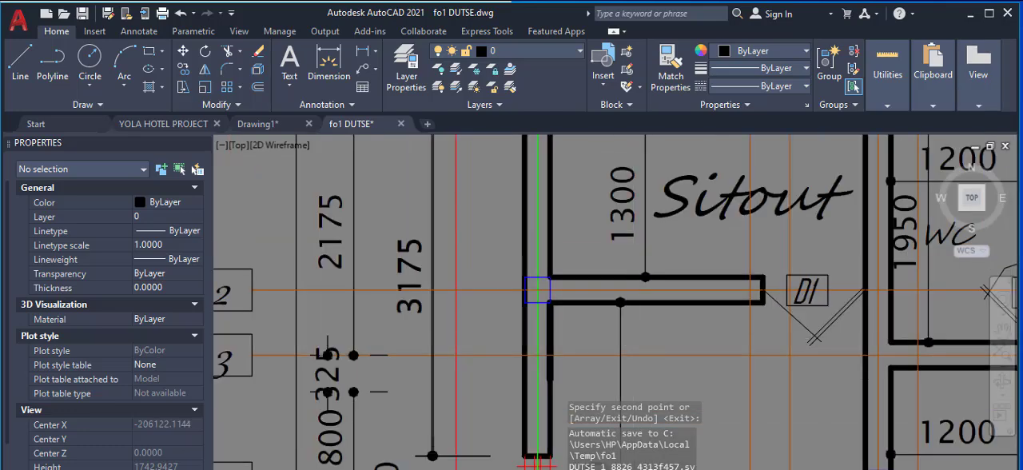
scroll(654, 350, down, 1)
scroll(695, 207, up, 1)
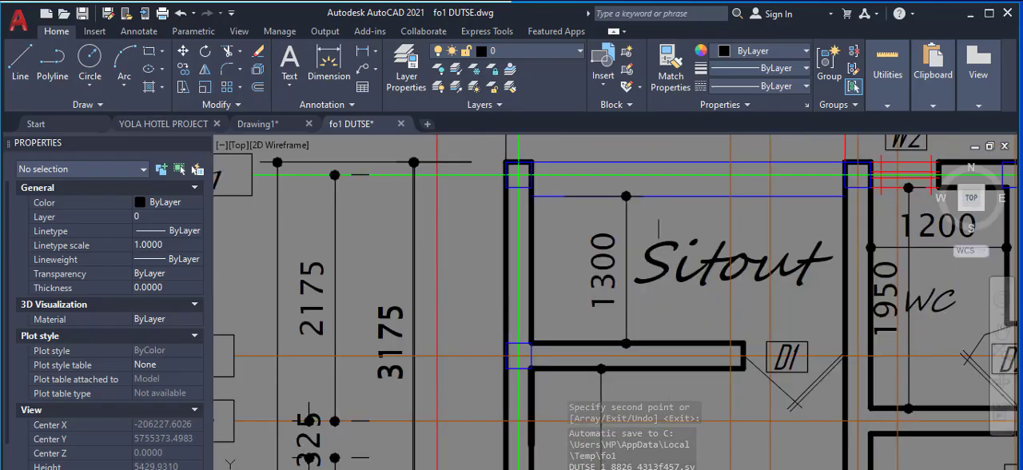
scroll(623, 280, down, 3)
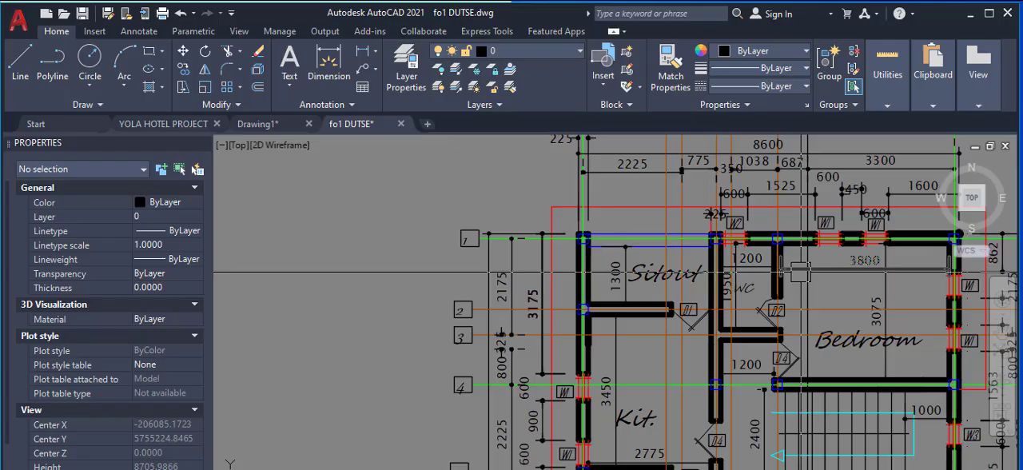
scroll(801, 272, down, 2)
scroll(732, 366, up, 2)
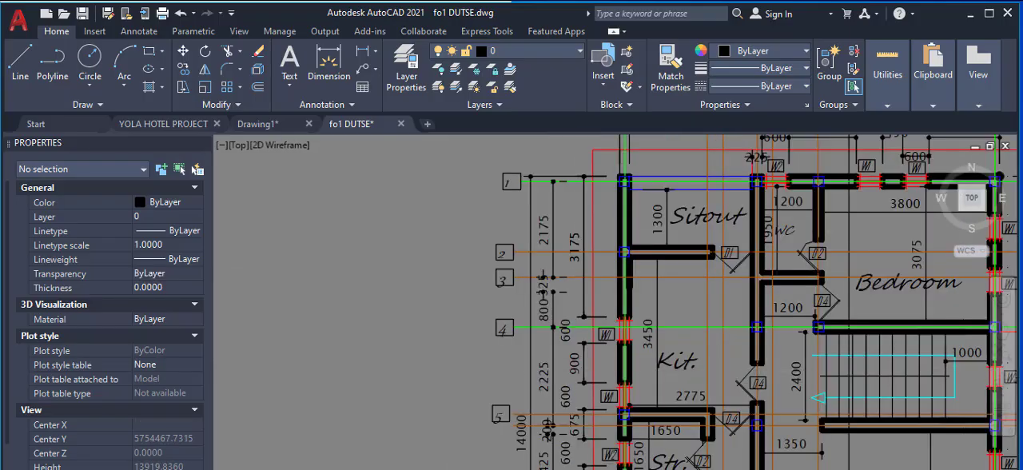
scroll(721, 363, up, 2)
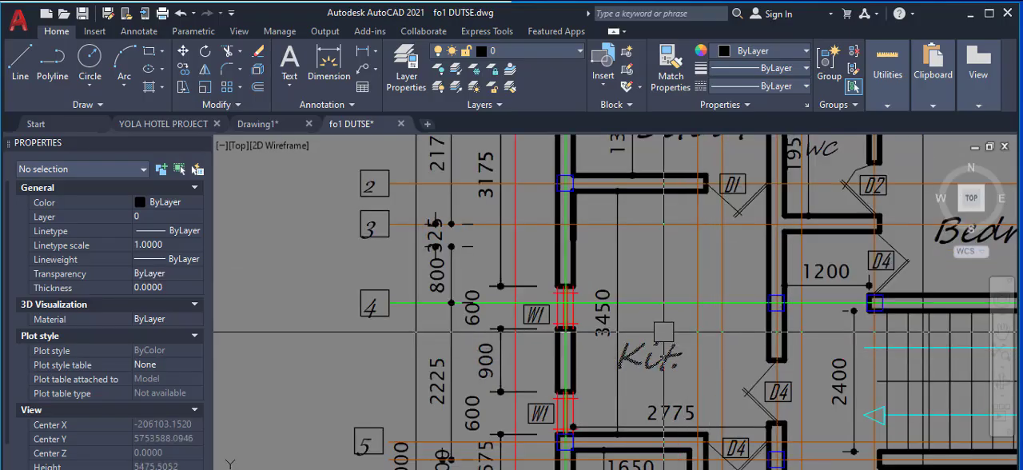
scroll(664, 332, down, 2)
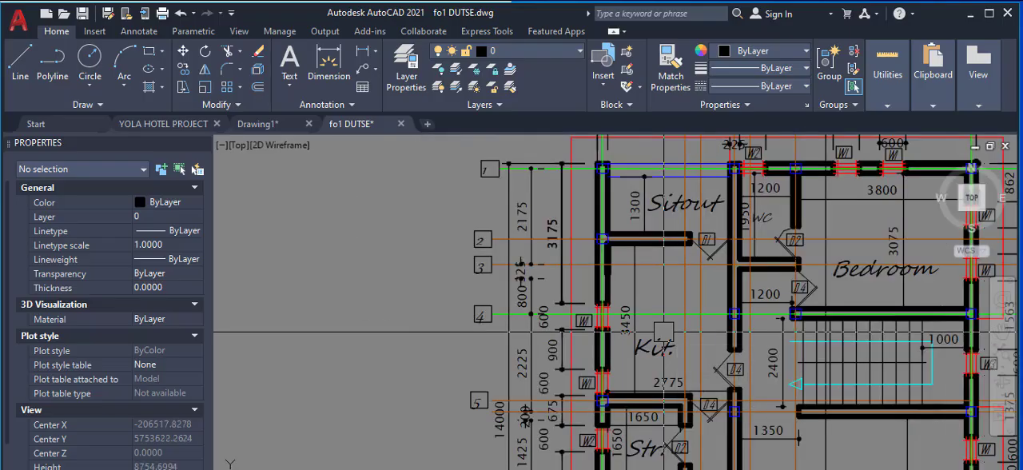
scroll(735, 258, down, 5)
scroll(746, 410, up, 4)
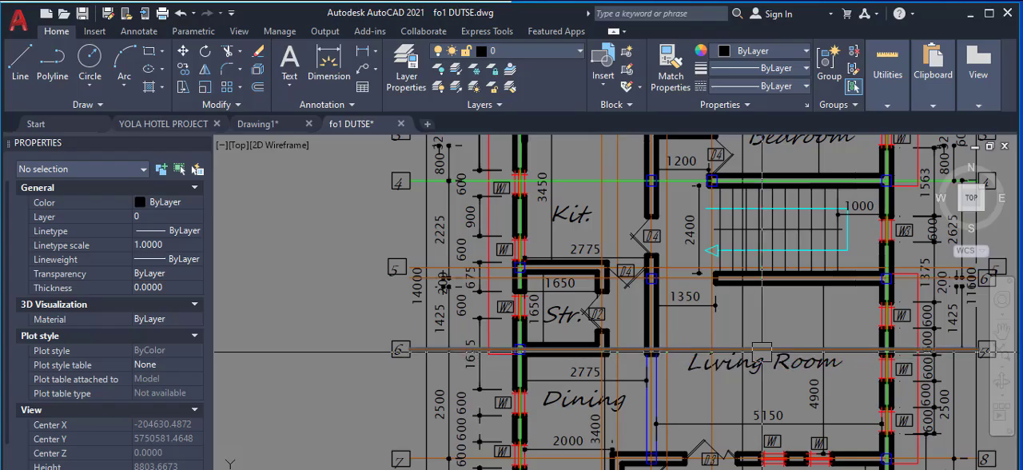
Step: Review the column layout across the whole ground floor plan, from the Dining and front Sitout to the rear wall on axis 1
mouse_move(762, 350)
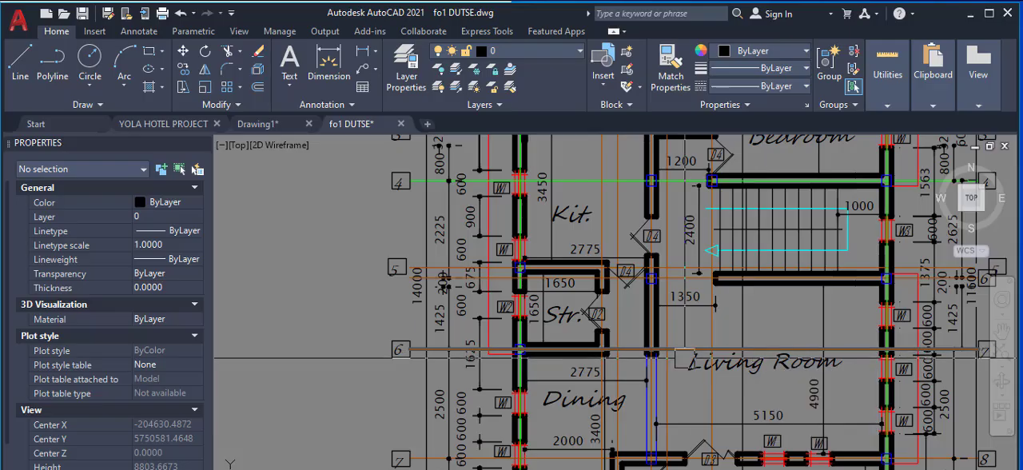
scroll(685, 278, down, 2)
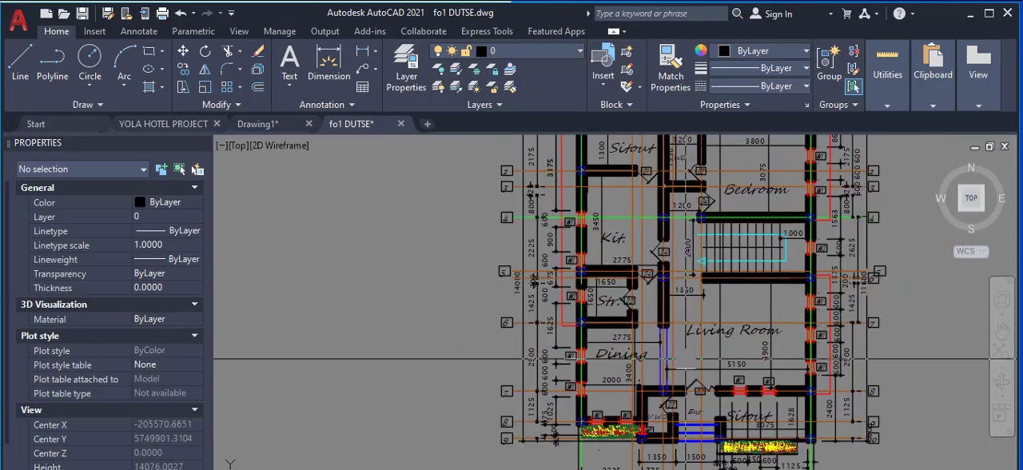
scroll(665, 448, up, 2)
scroll(658, 316, down, 3)
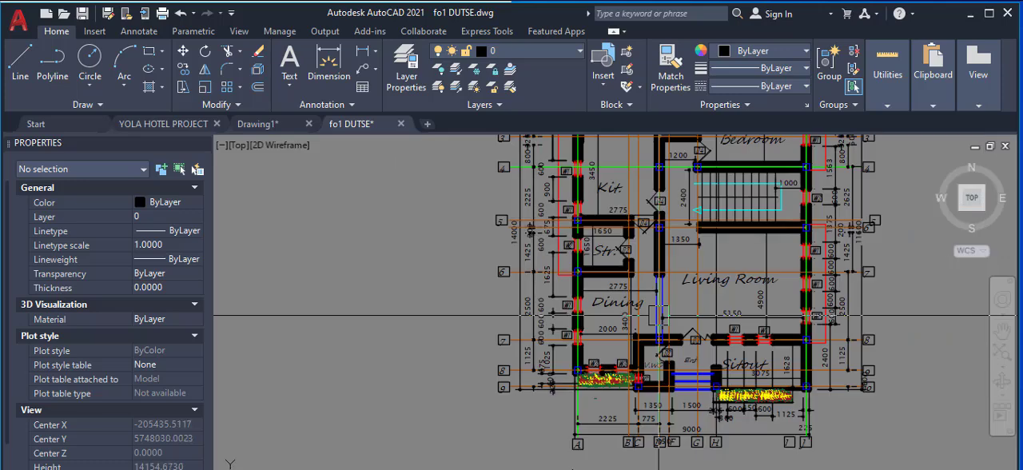
mouse_move(656, 317)
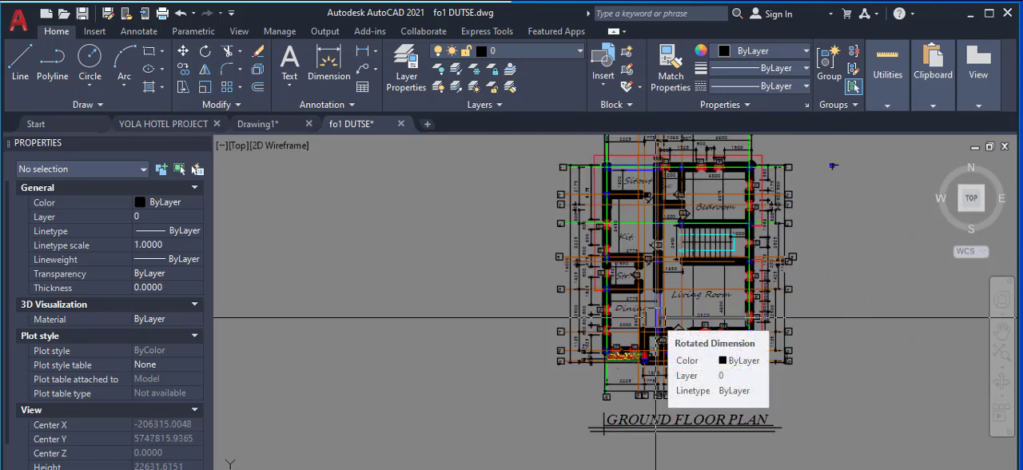
scroll(685, 210, up, 2)
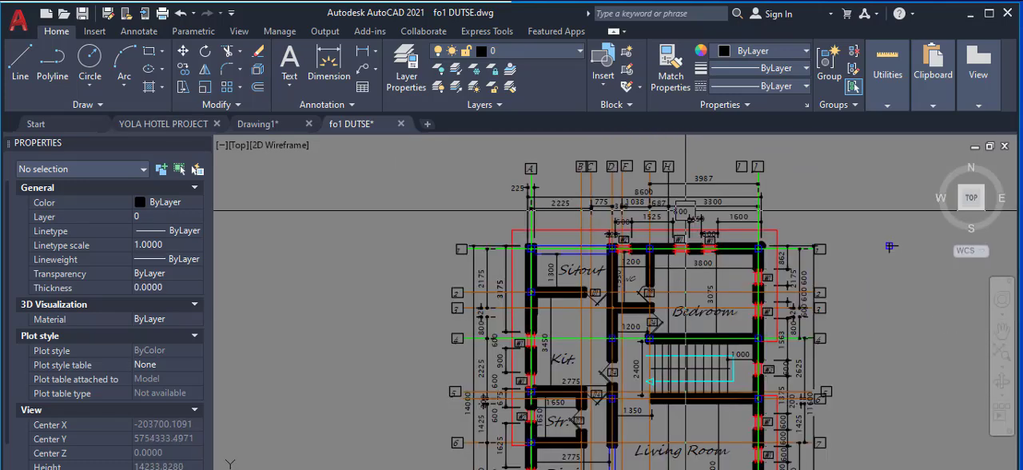
mouse_move(685, 211)
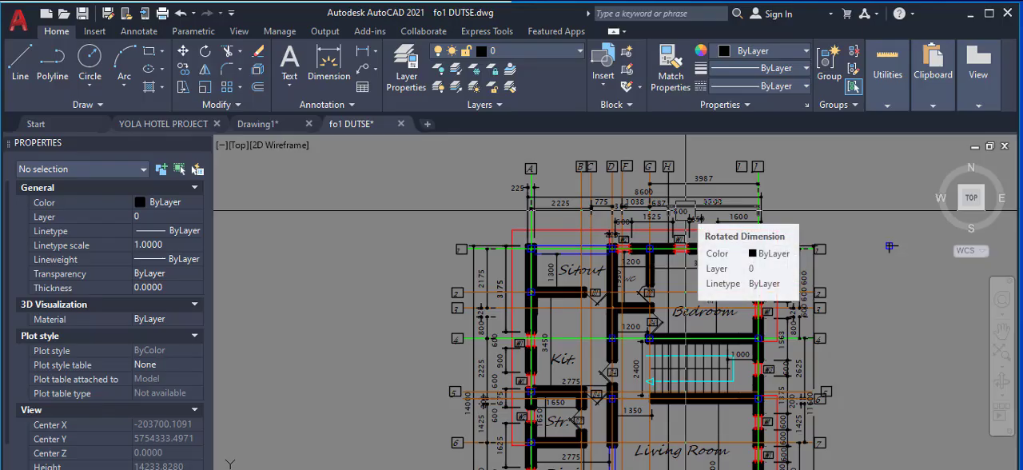